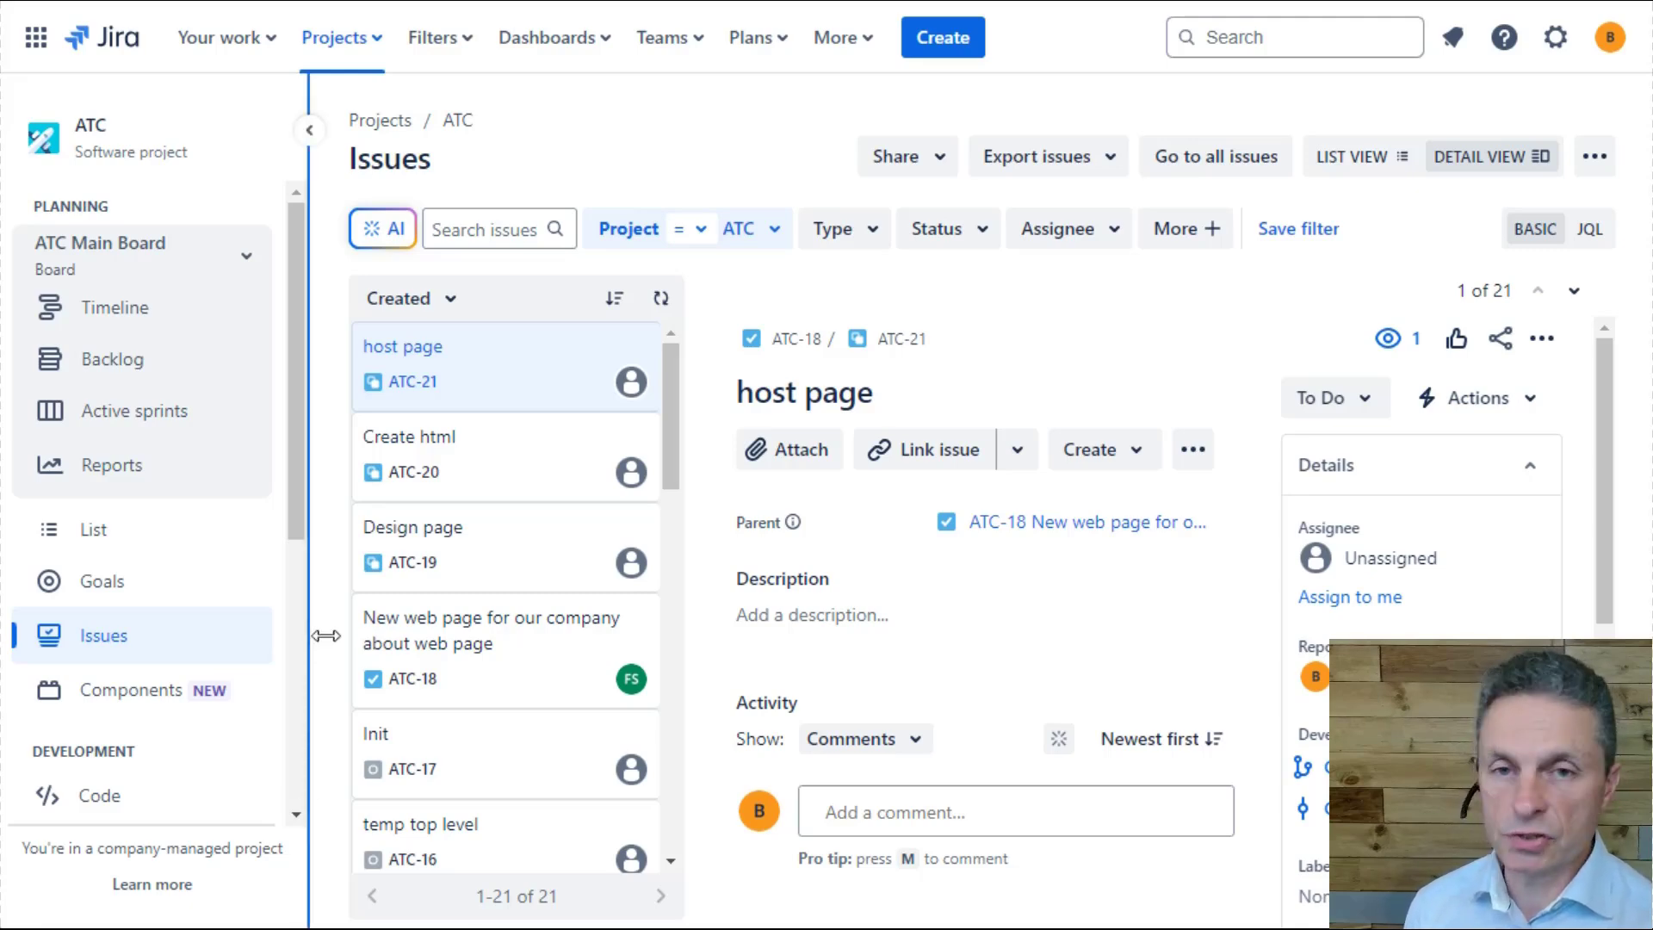
- Enable the Releases feature in the ATC project's settings
drag(302, 520, 302, 820)
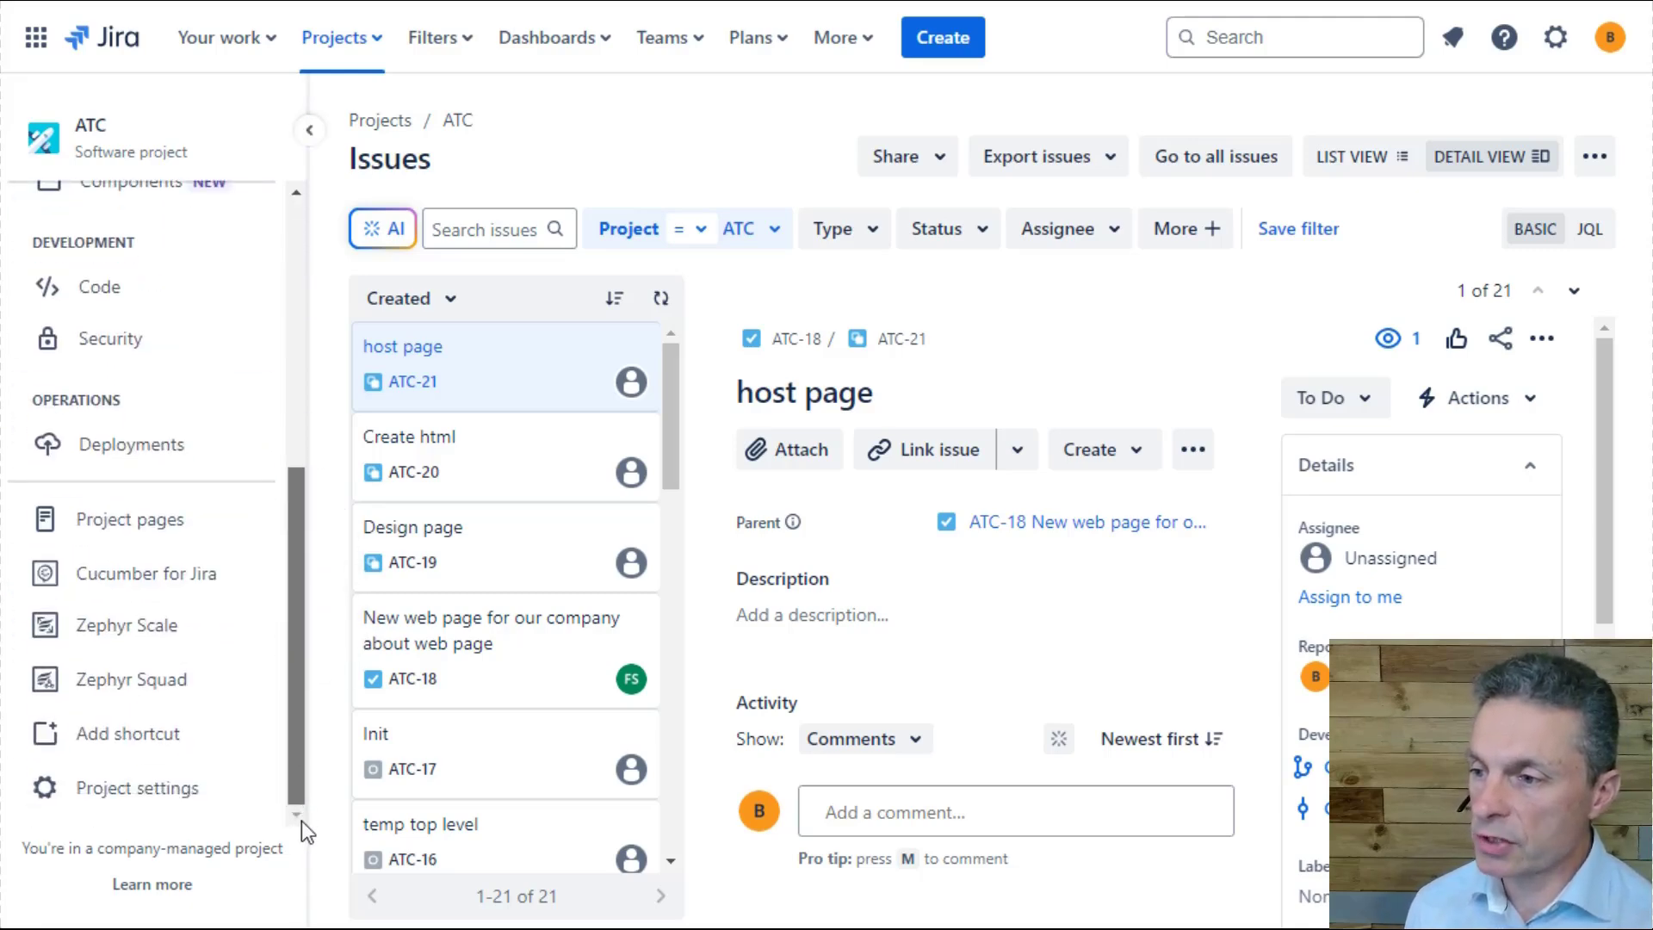
click(185, 802)
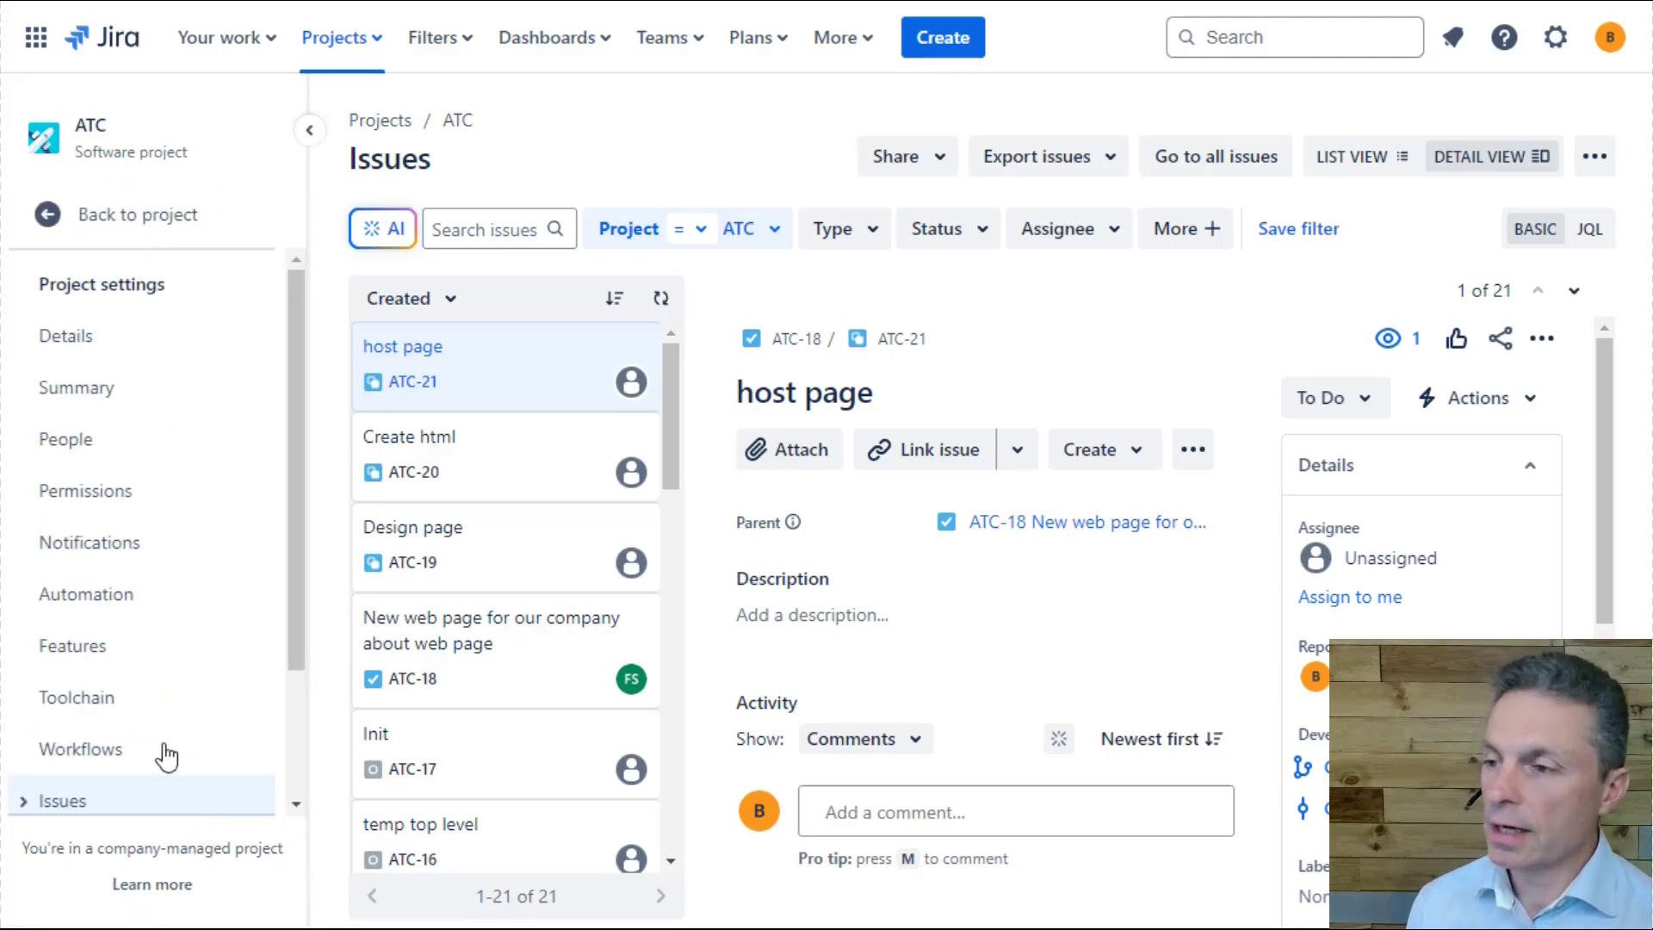
click(86, 656)
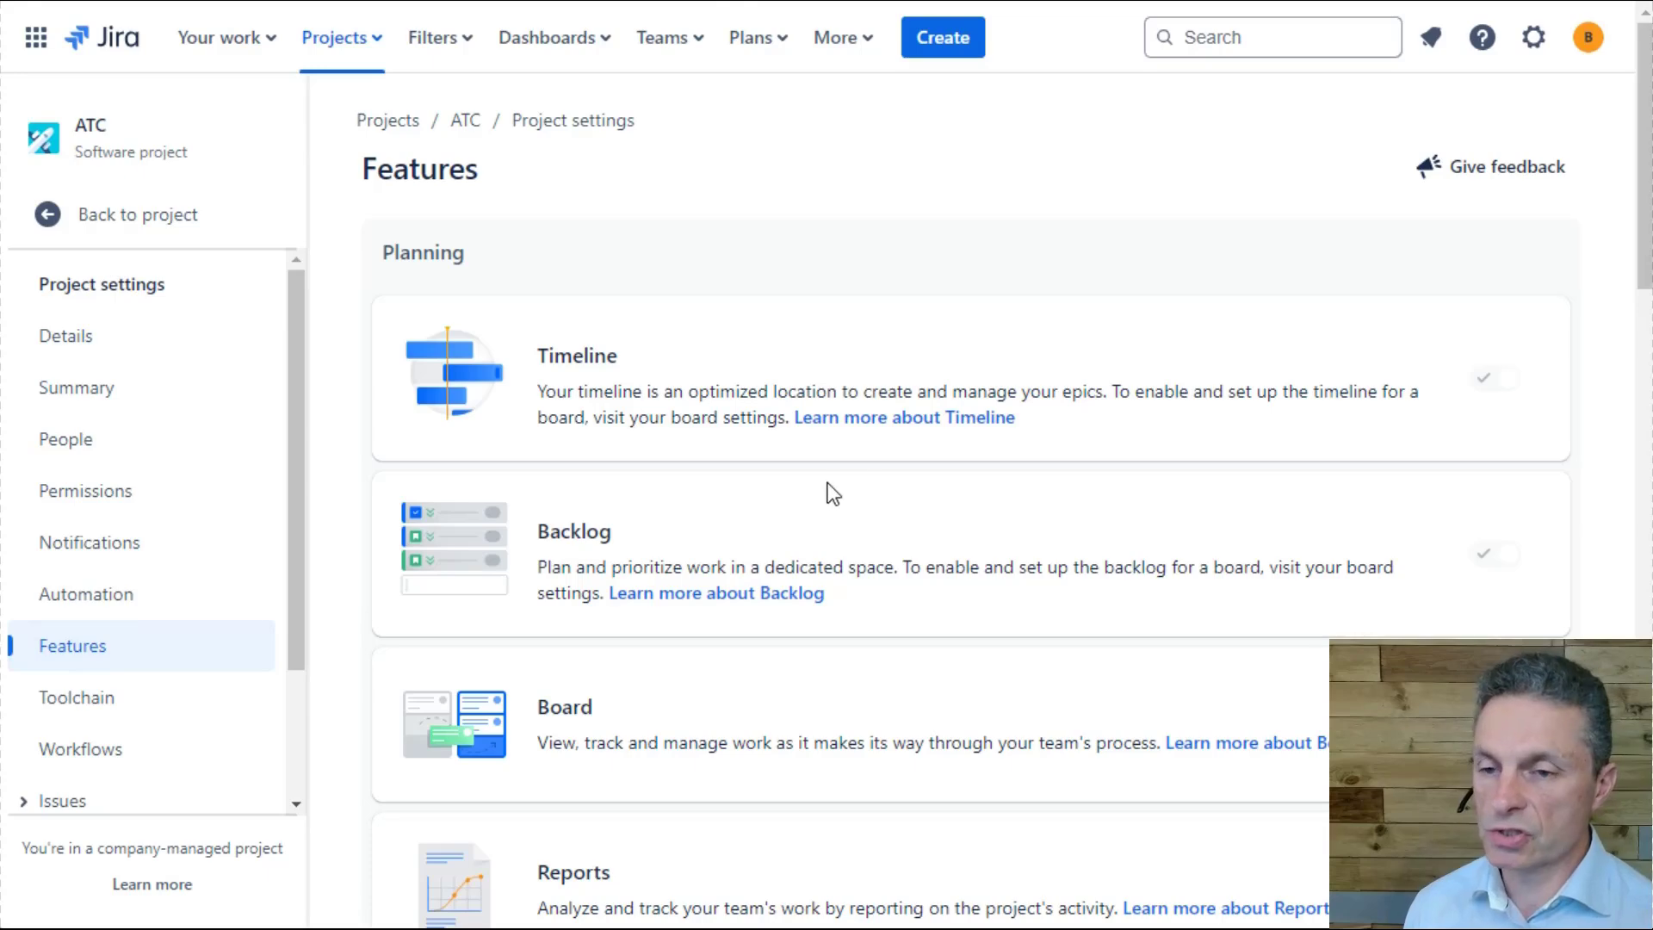
scroll(917, 482, down, 8)
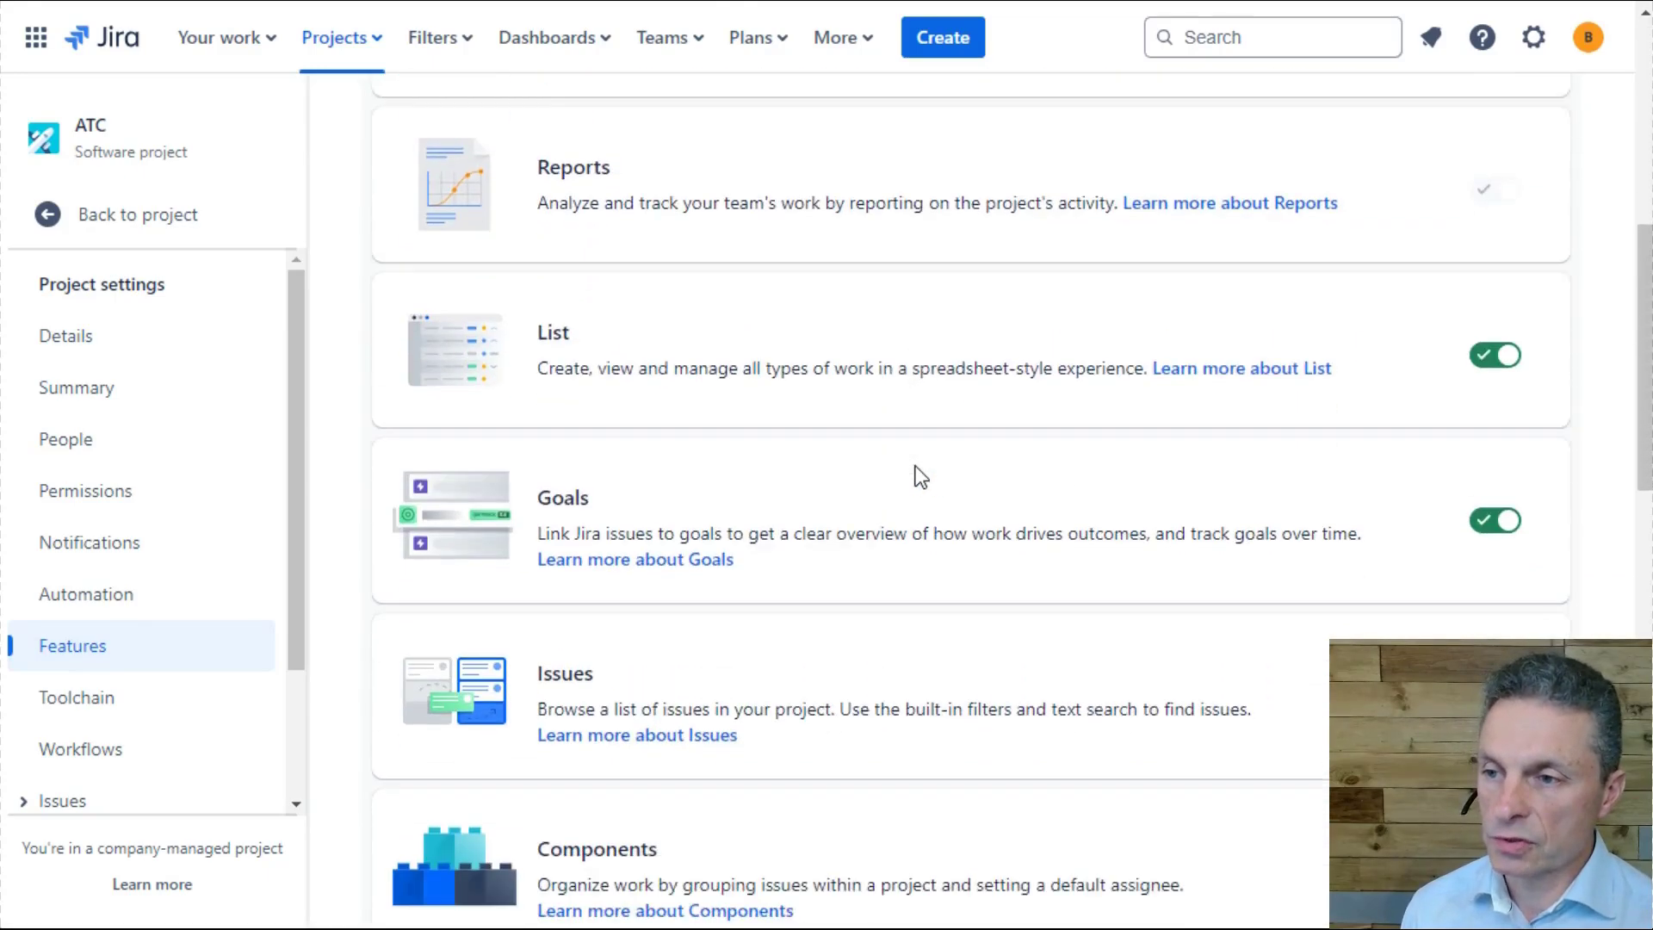
scroll(921, 477, down, 2)
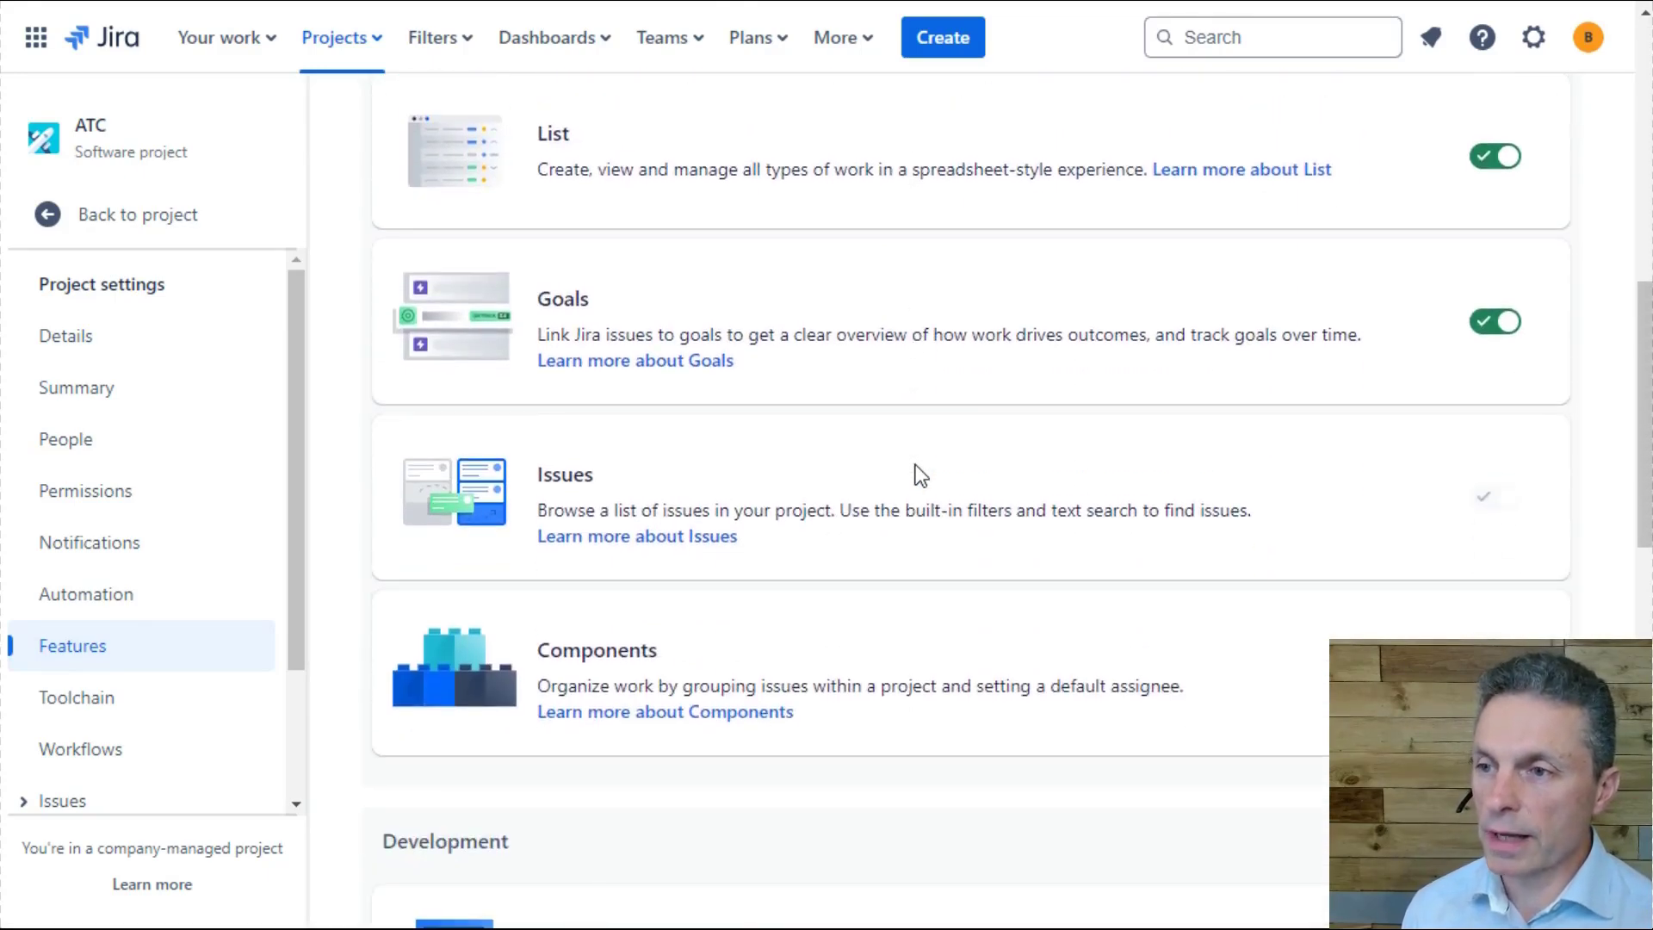
scroll(688, 657, down, 3)
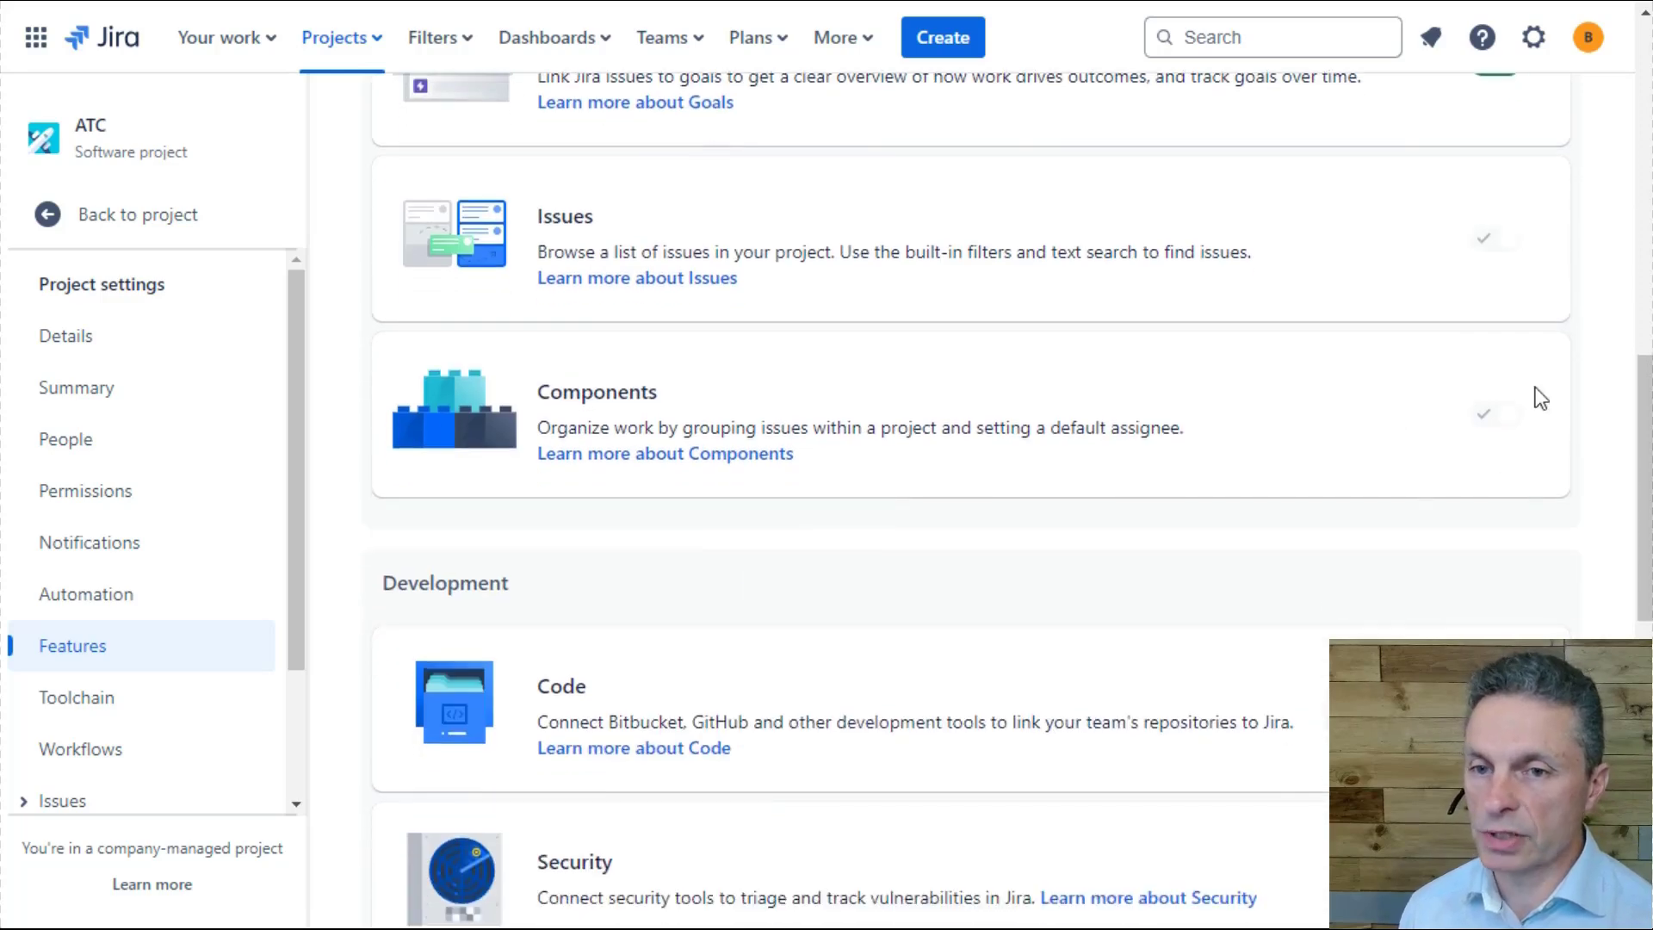
scroll(1248, 443, down, 7)
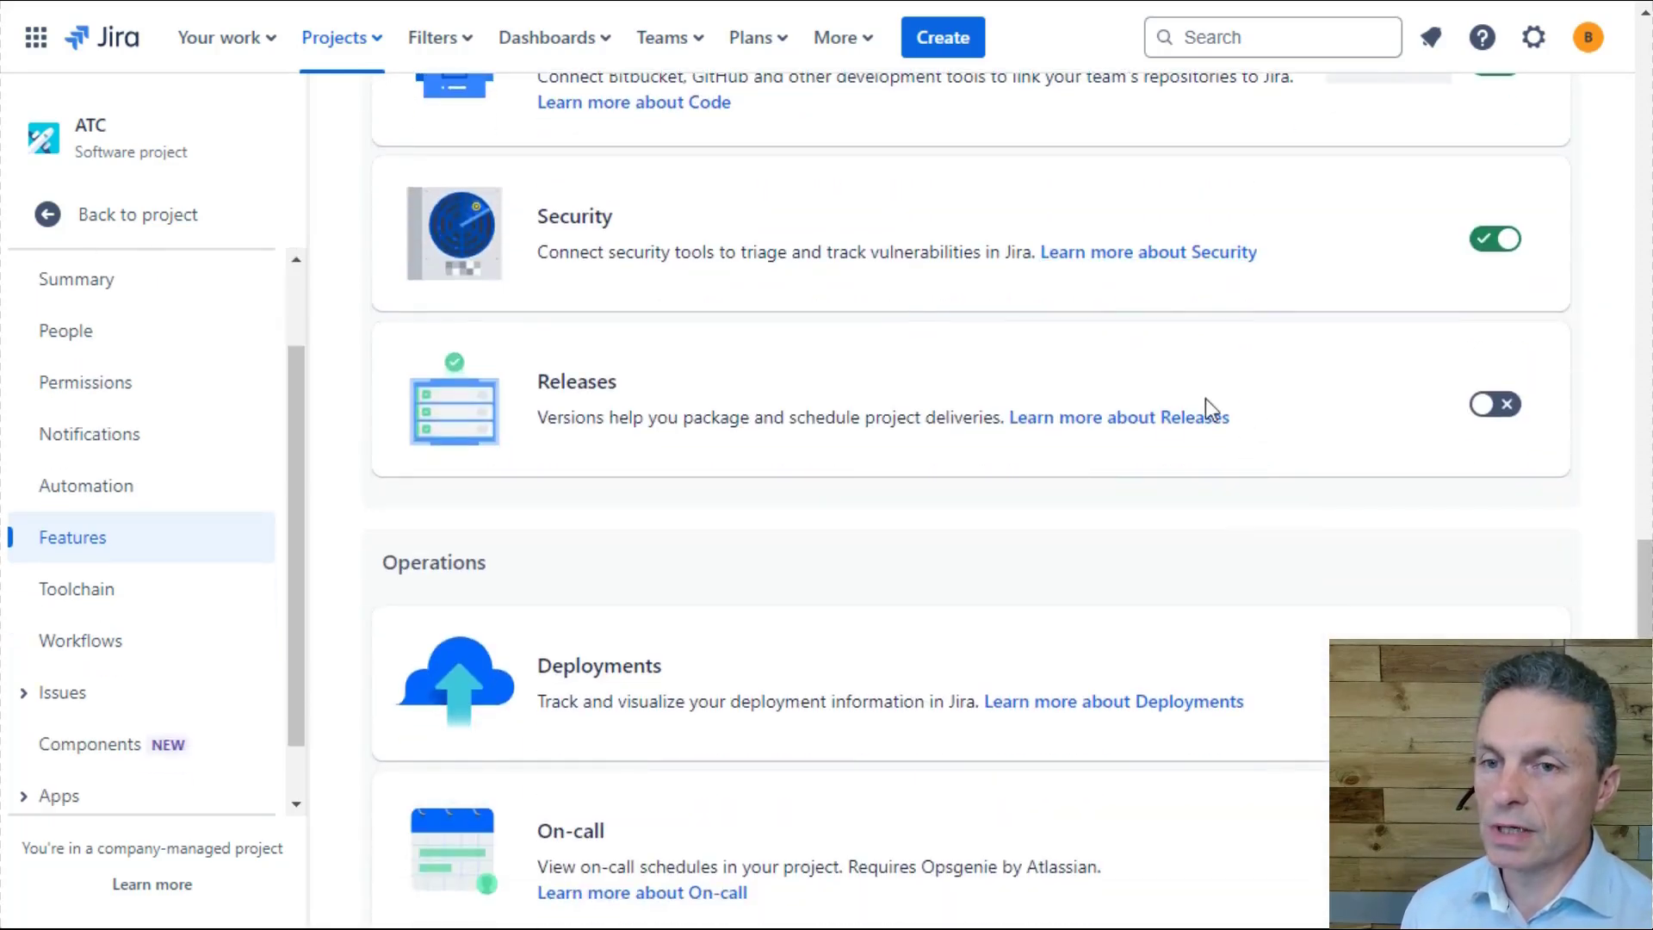
click(1487, 420)
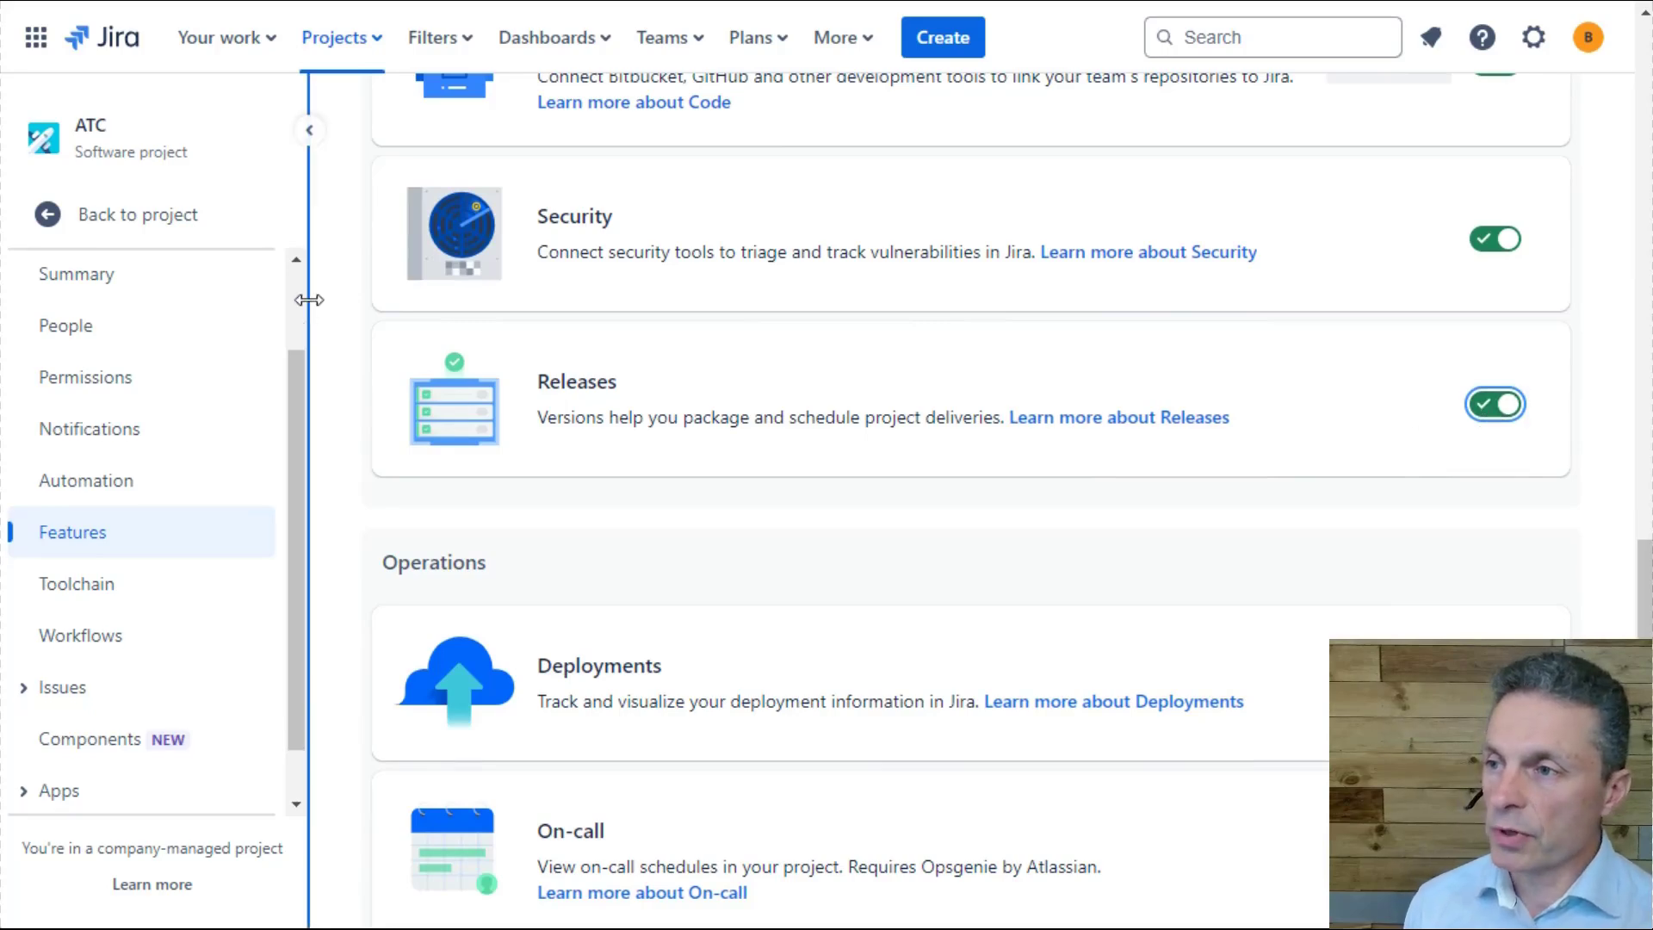
- Return from the settings to the ATC project and open its Components page
click(160, 222)
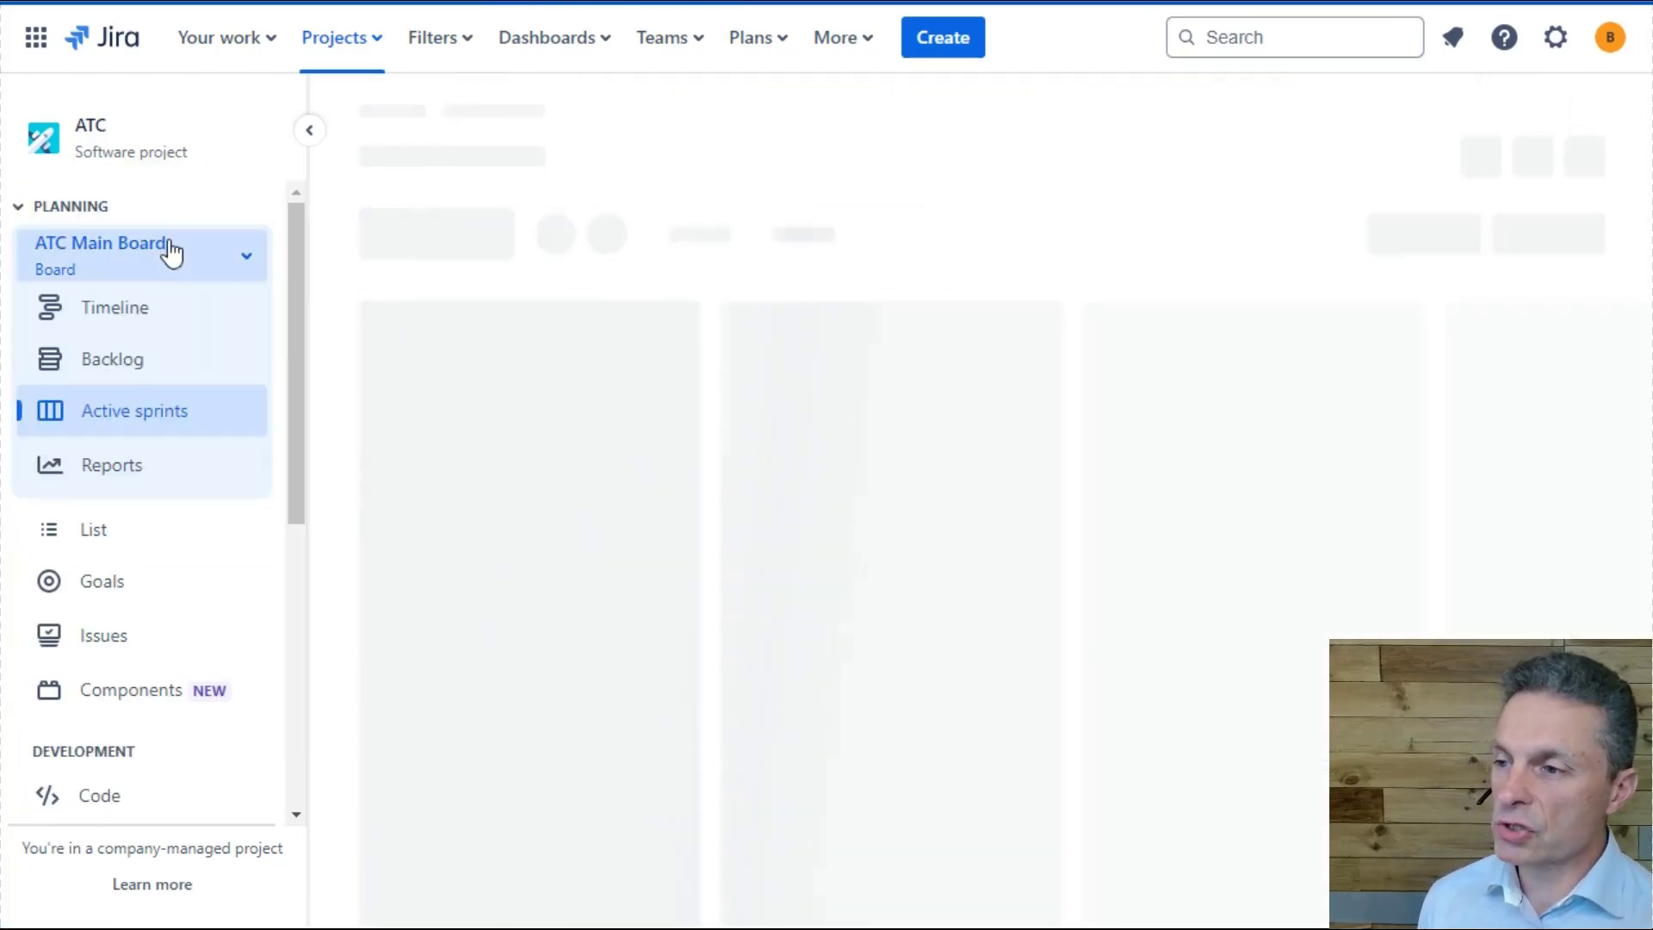
scroll(203, 321, down, 2)
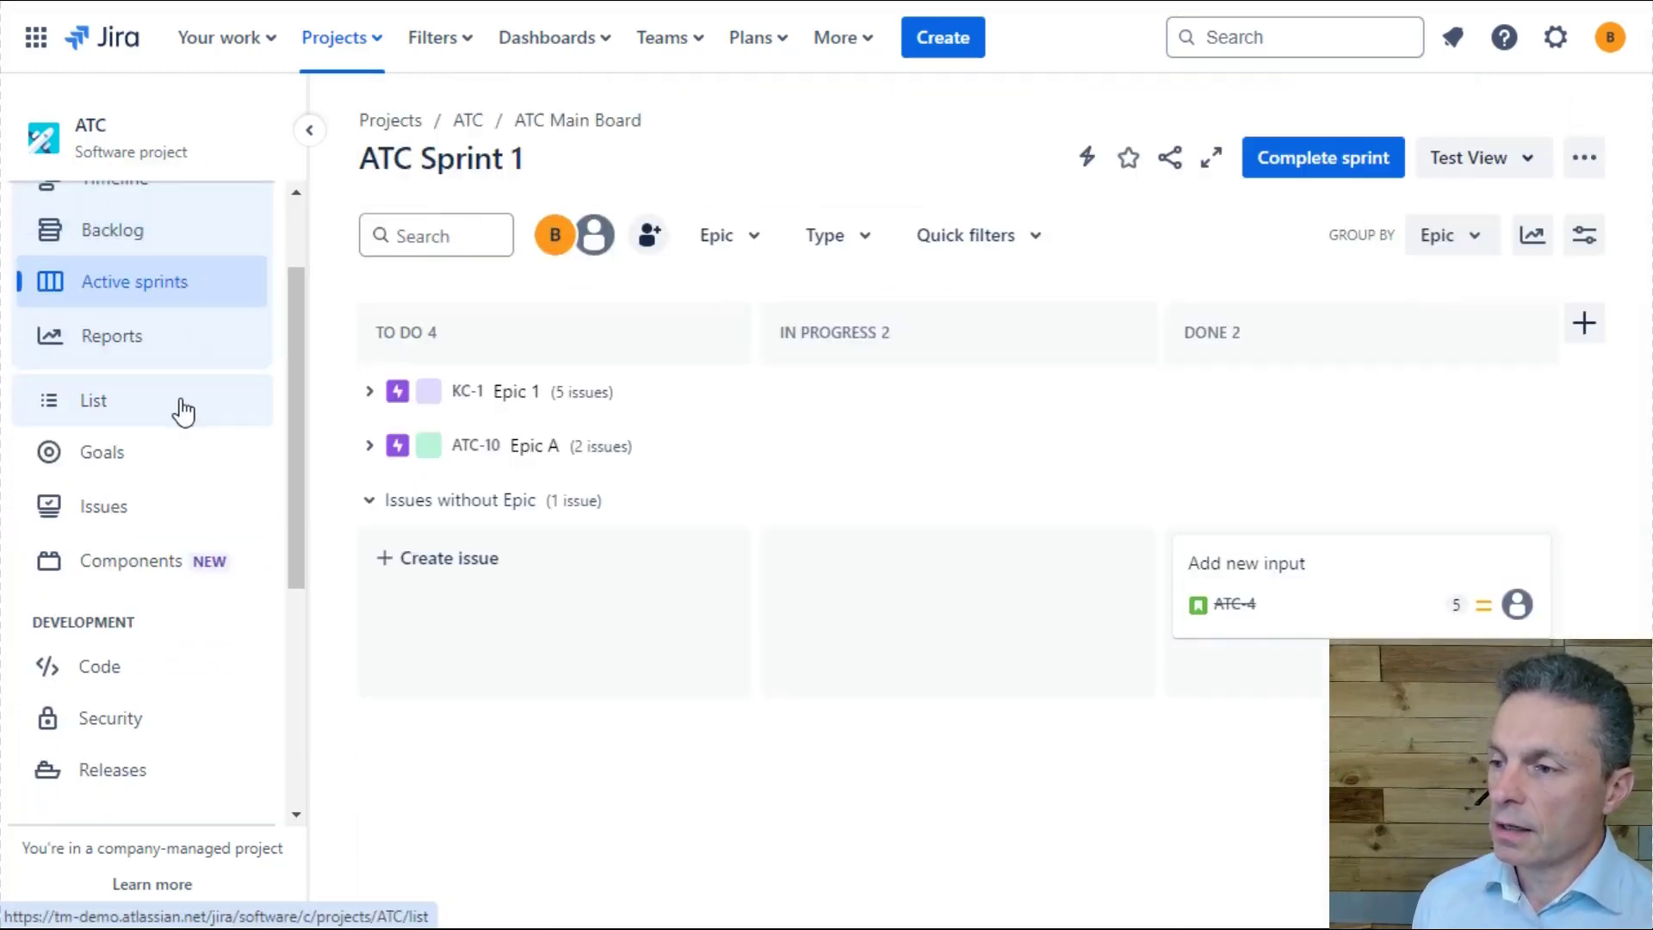
click(143, 569)
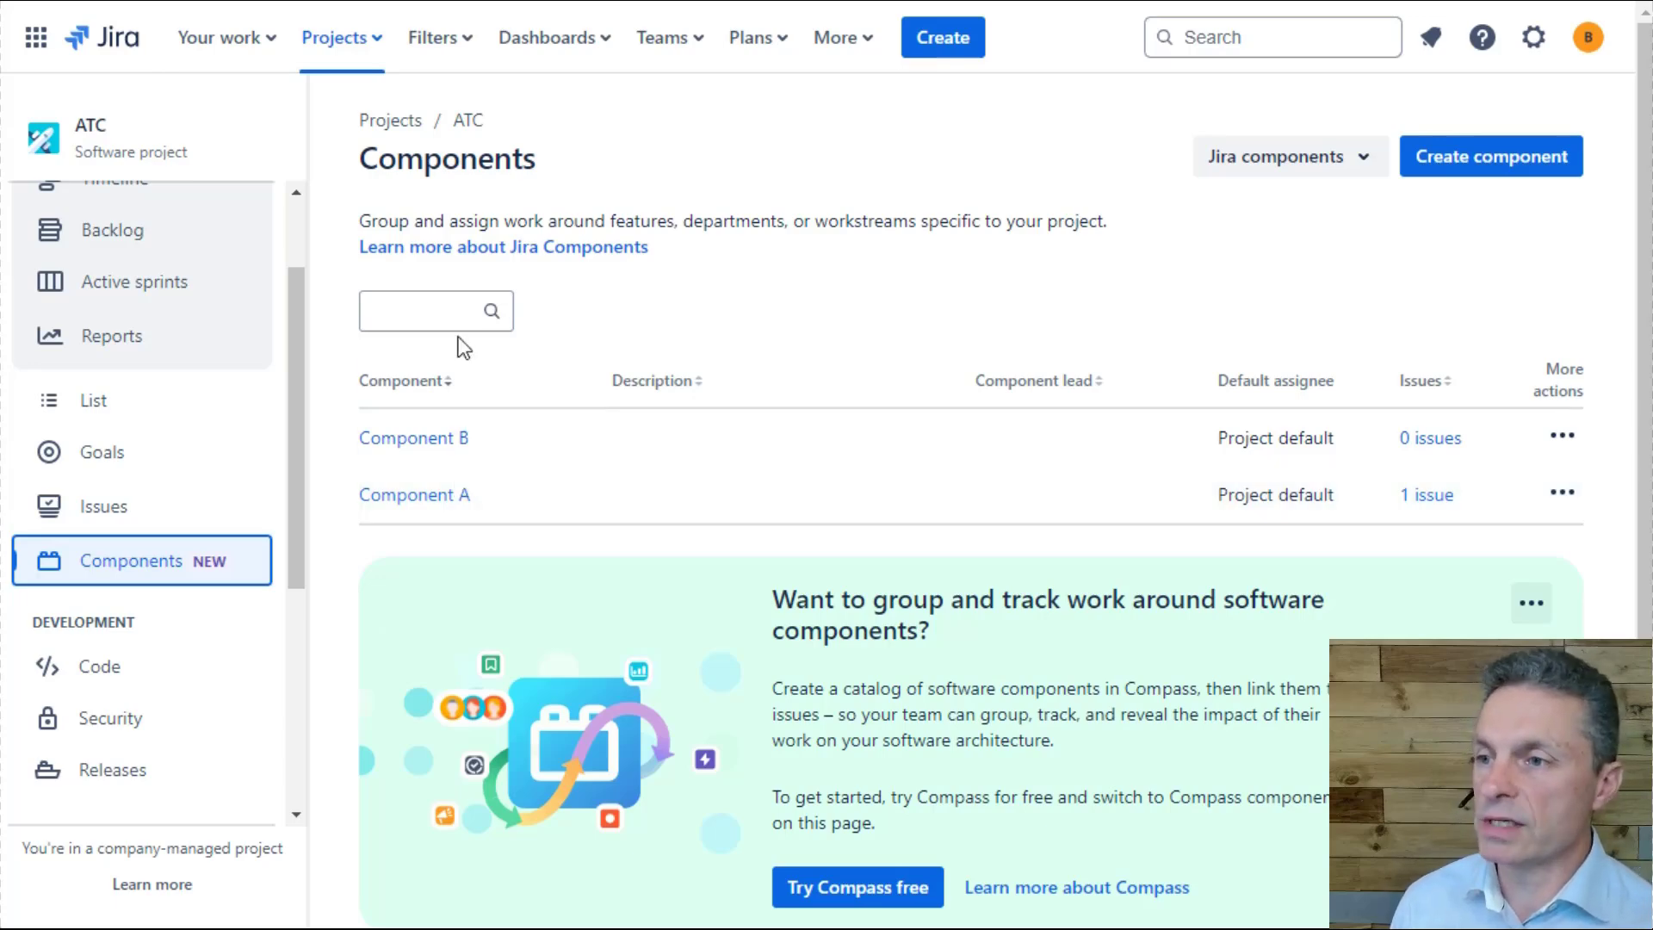
- Create two Jira components named UI and DB, keeping the project default assignee
click(1503, 170)
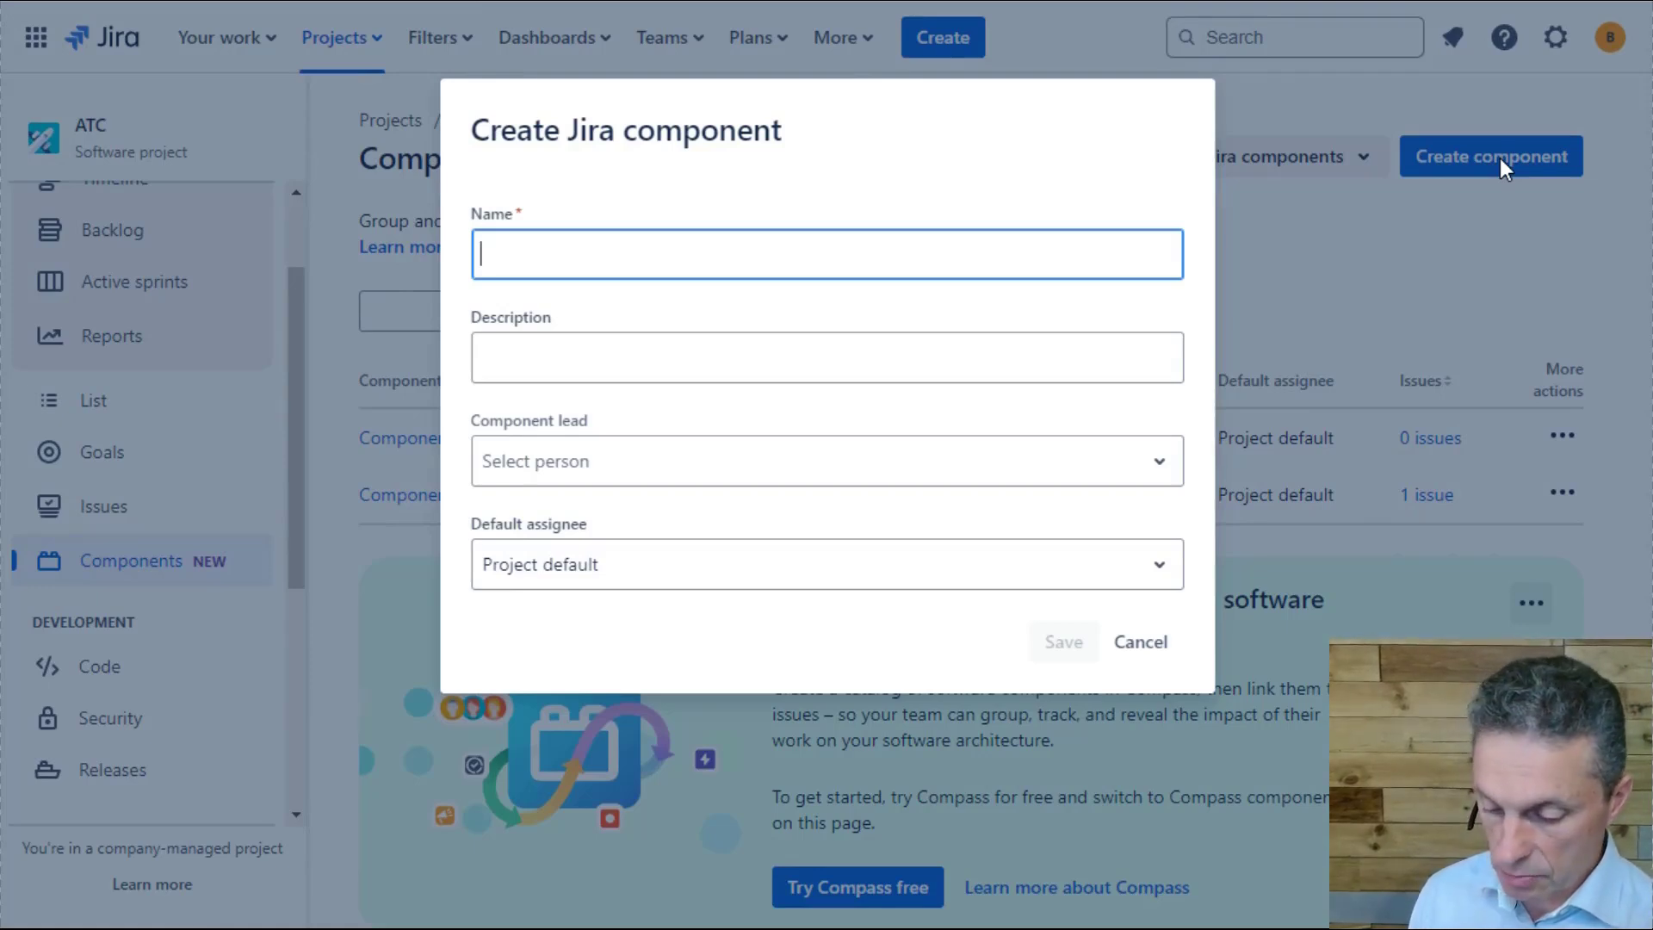
text(UI)
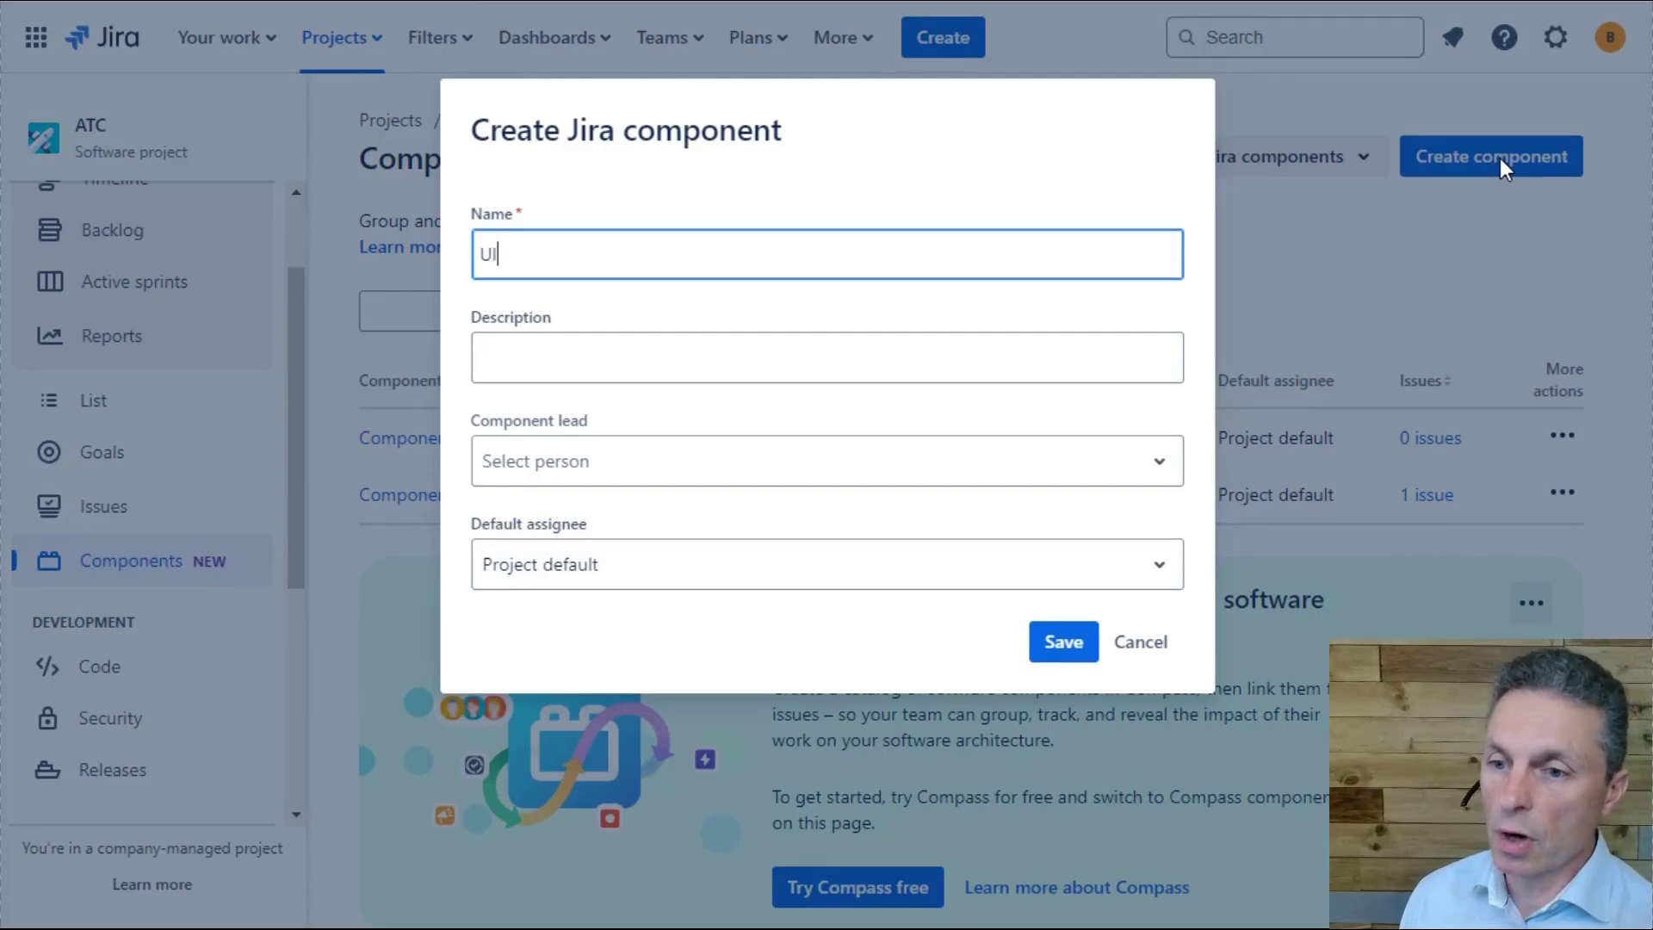
click(1063, 641)
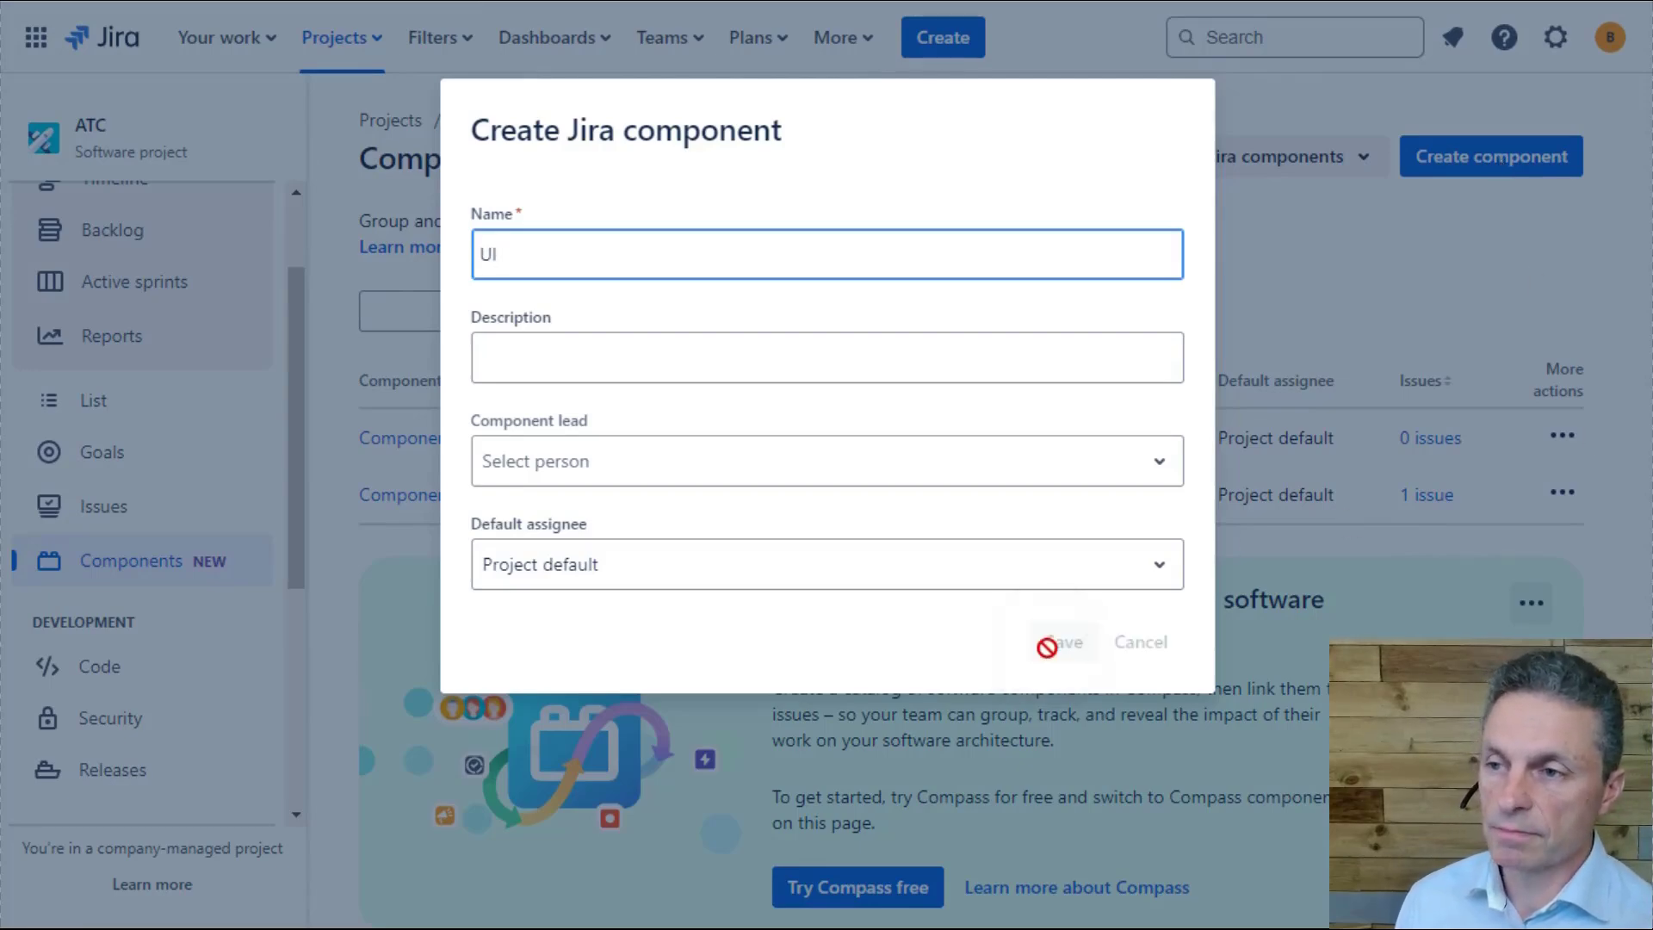
click(1489, 159)
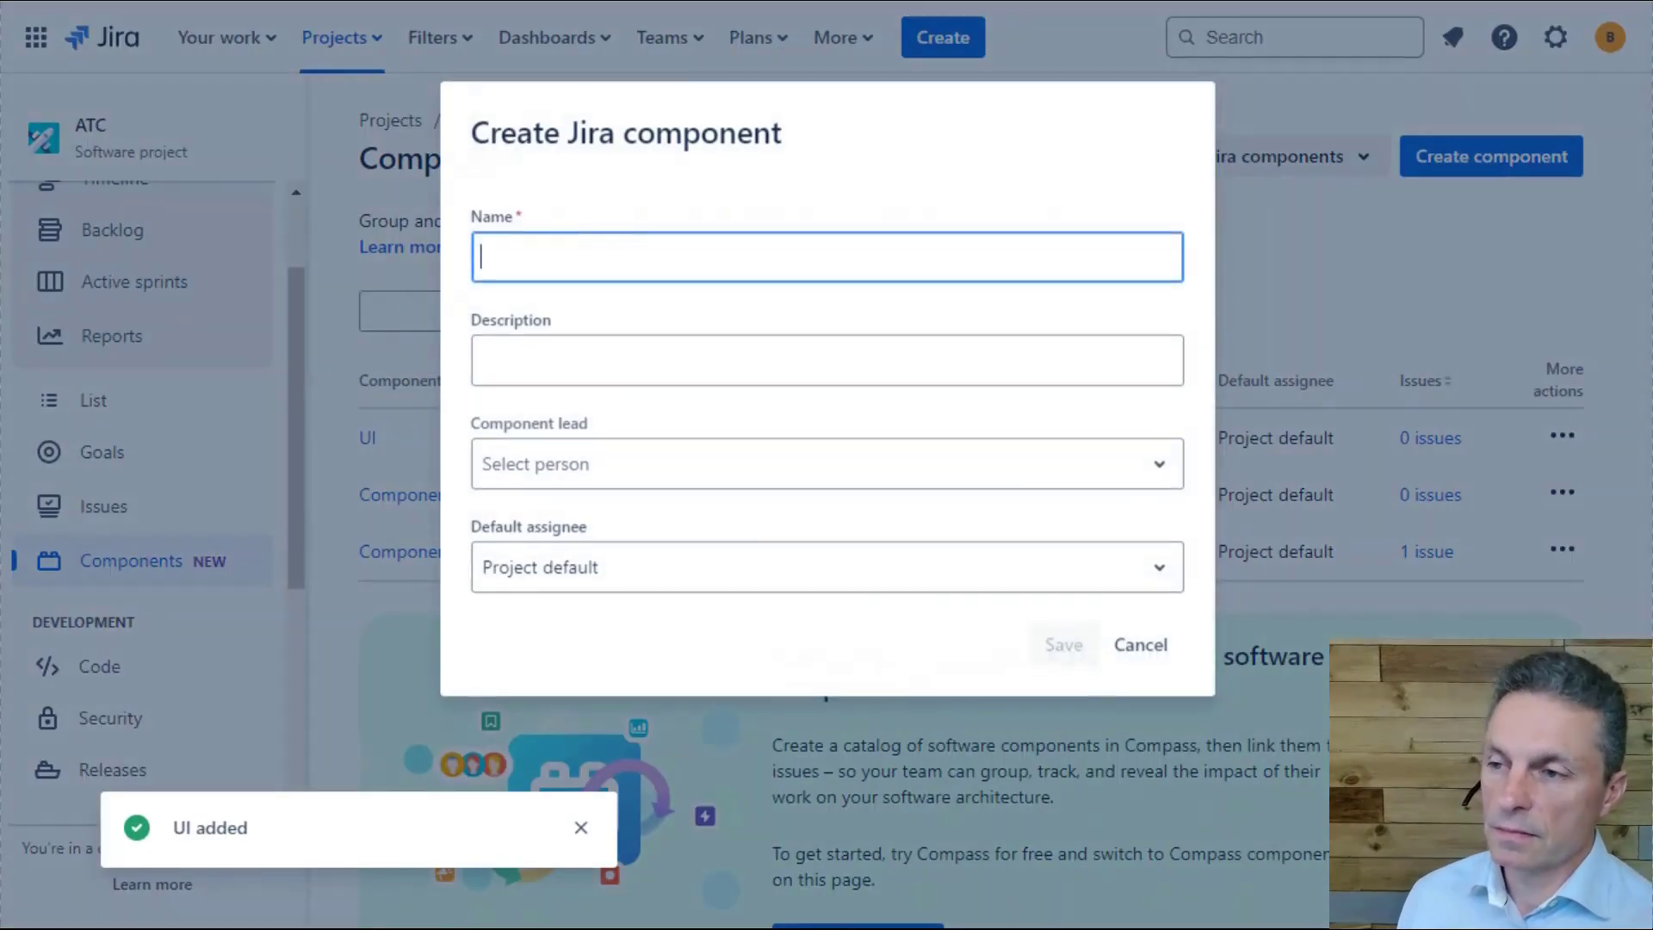
text(DB)
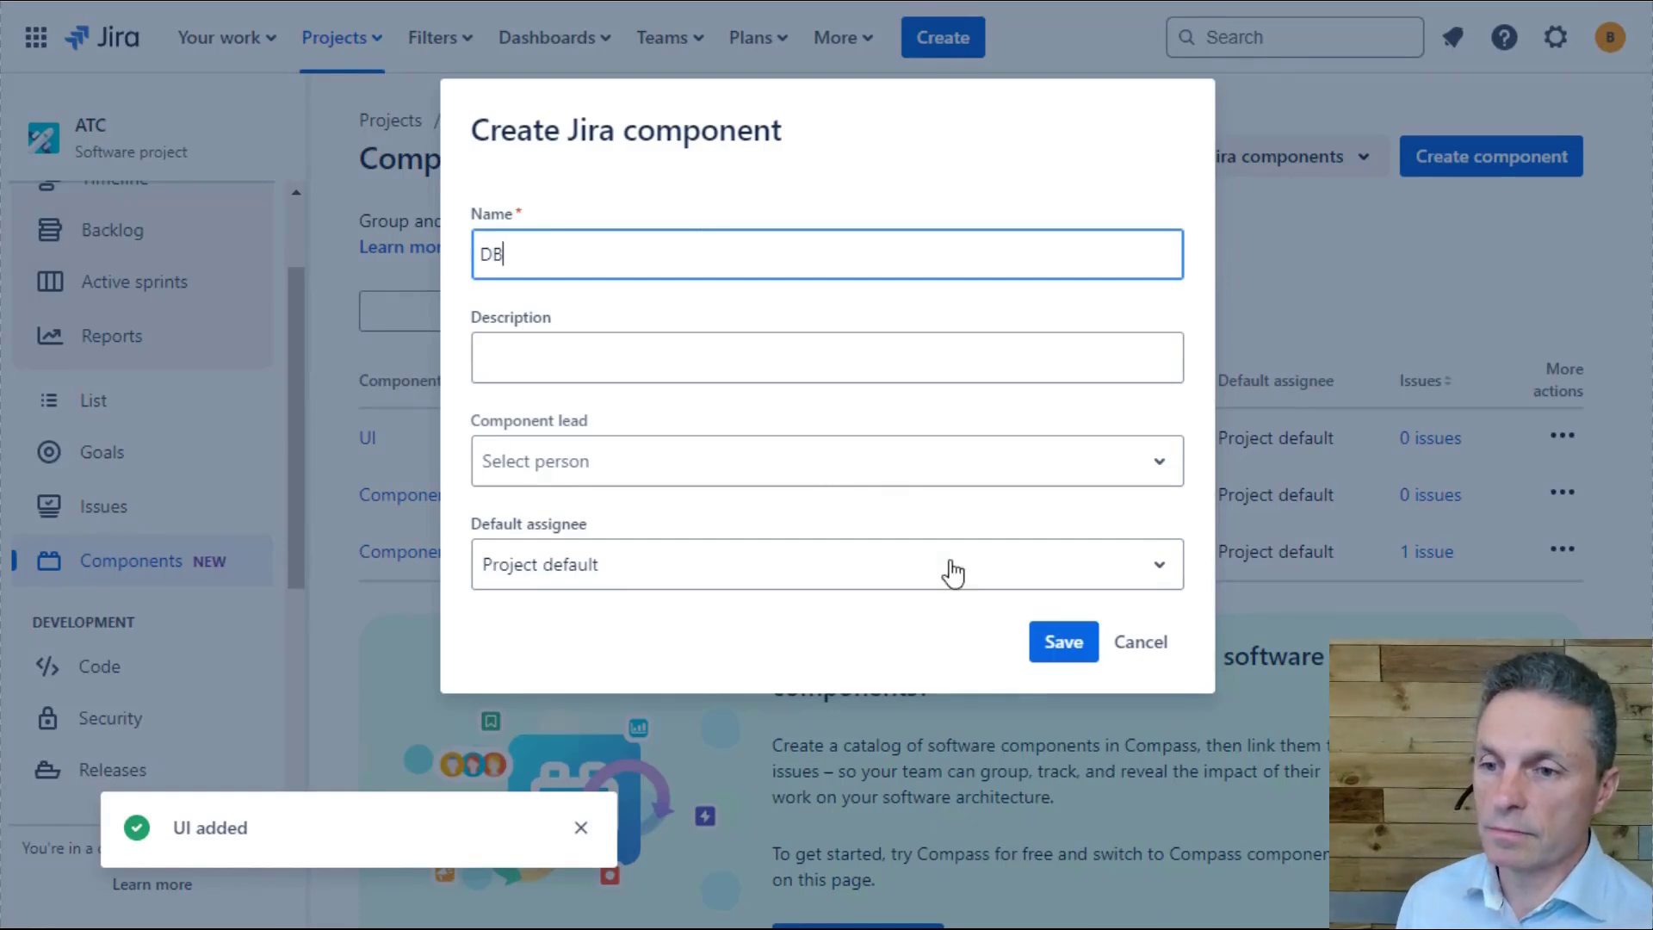
click(1063, 642)
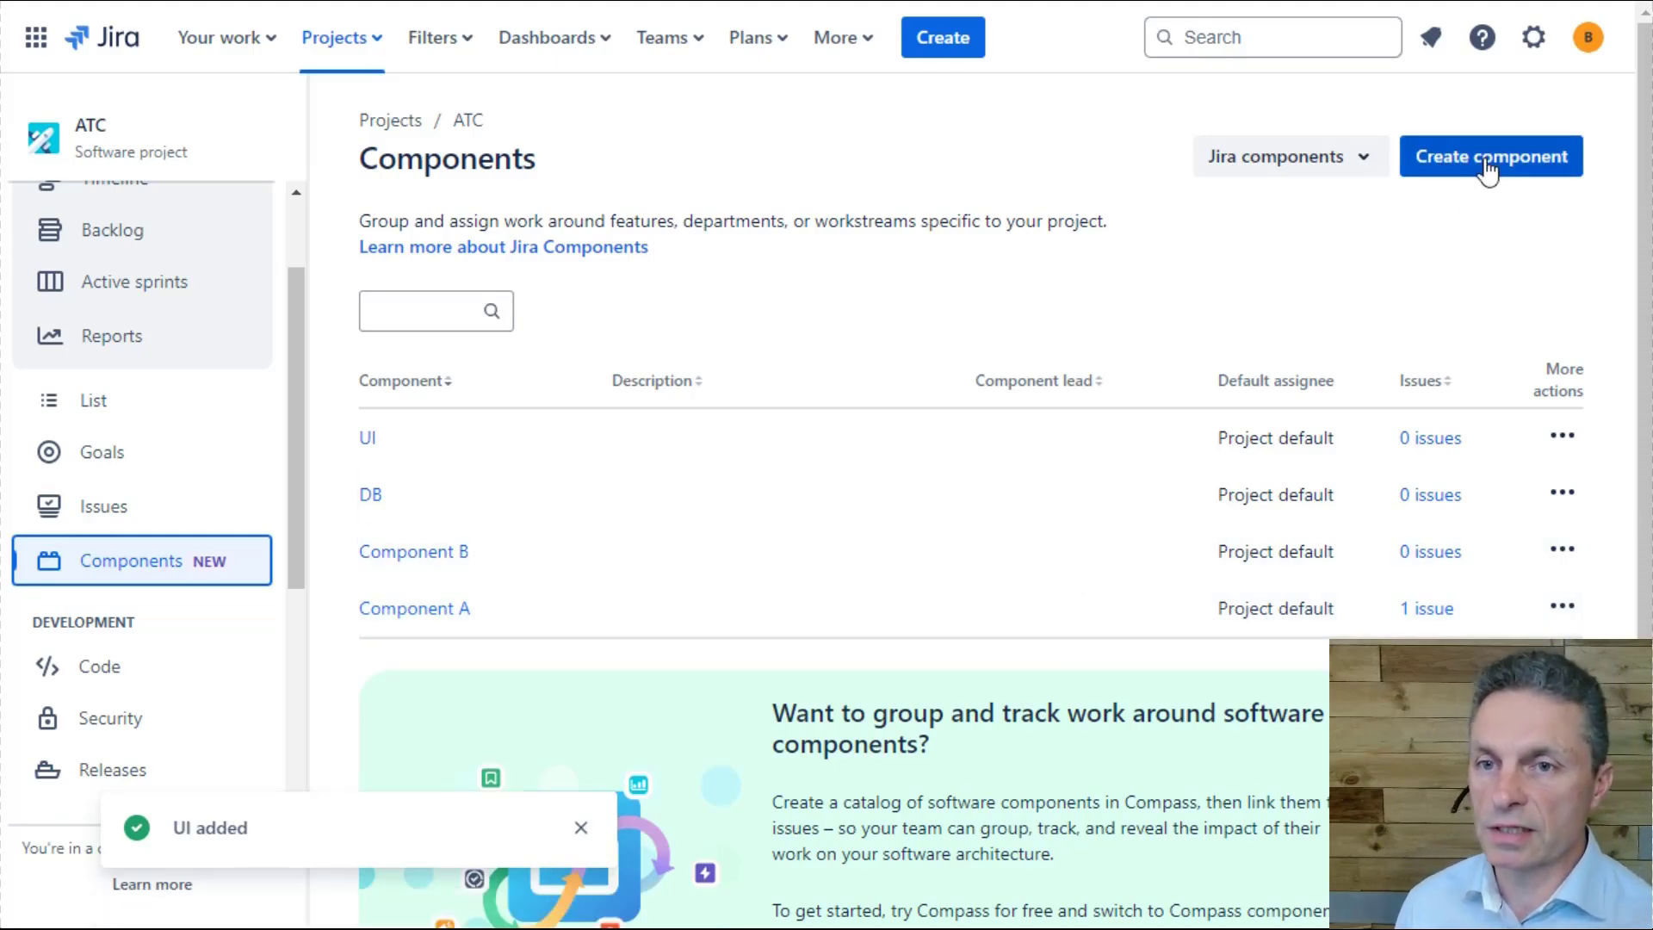
- Add two more components named Trains and Track with the project default assignee
click(1487, 164)
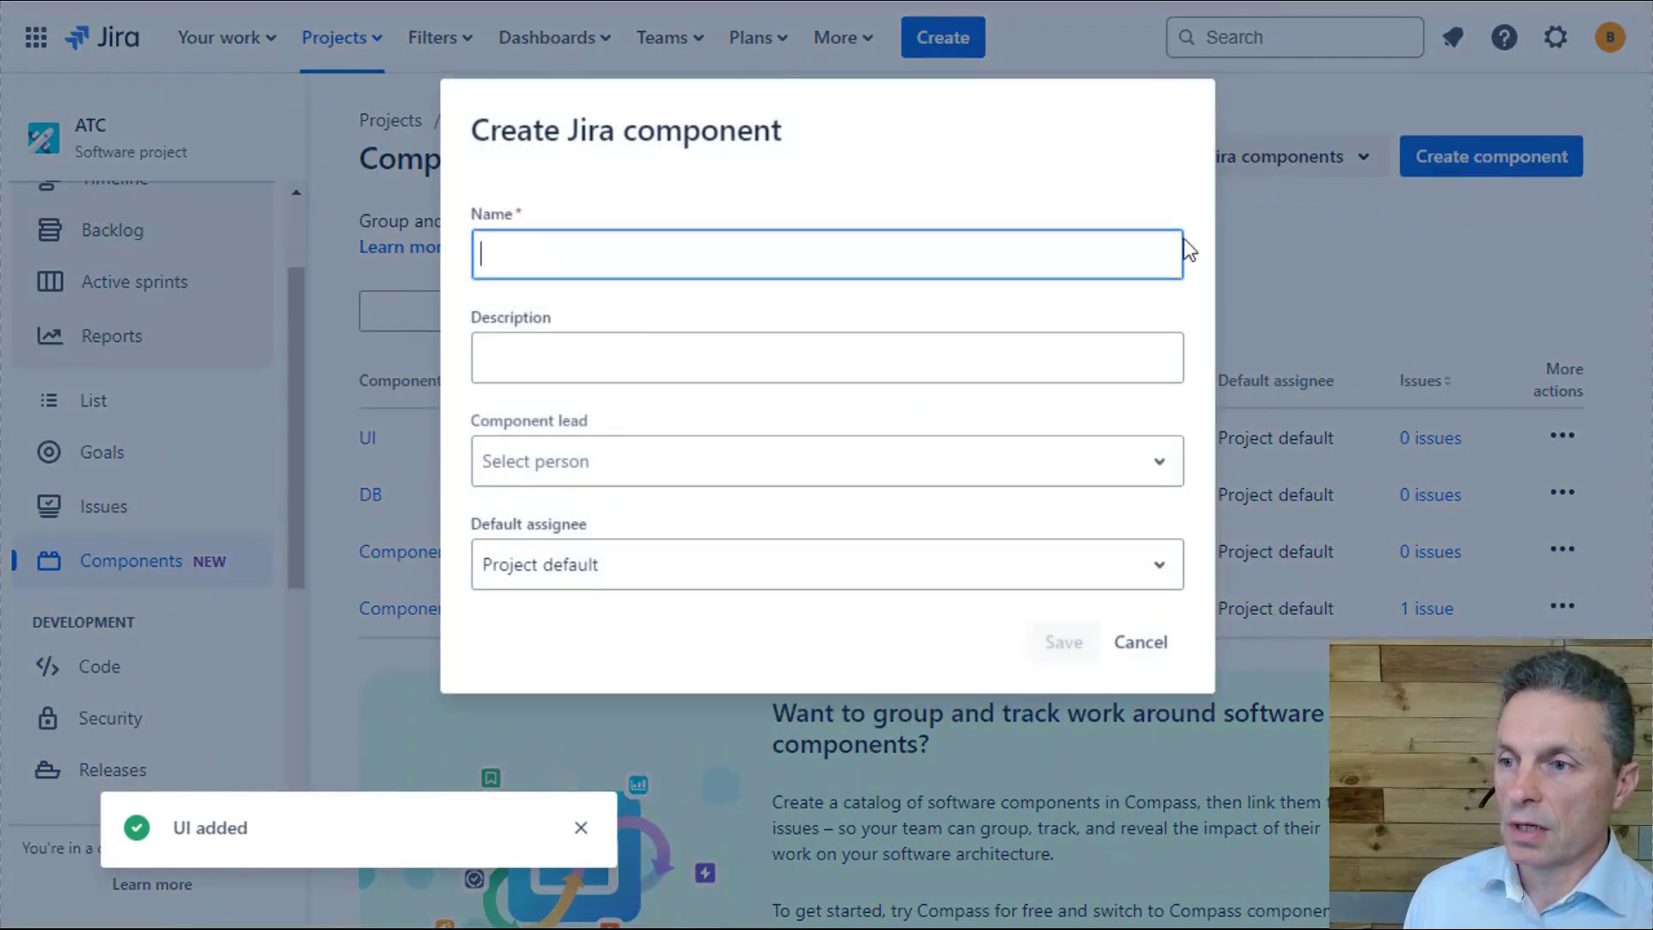
click(860, 250)
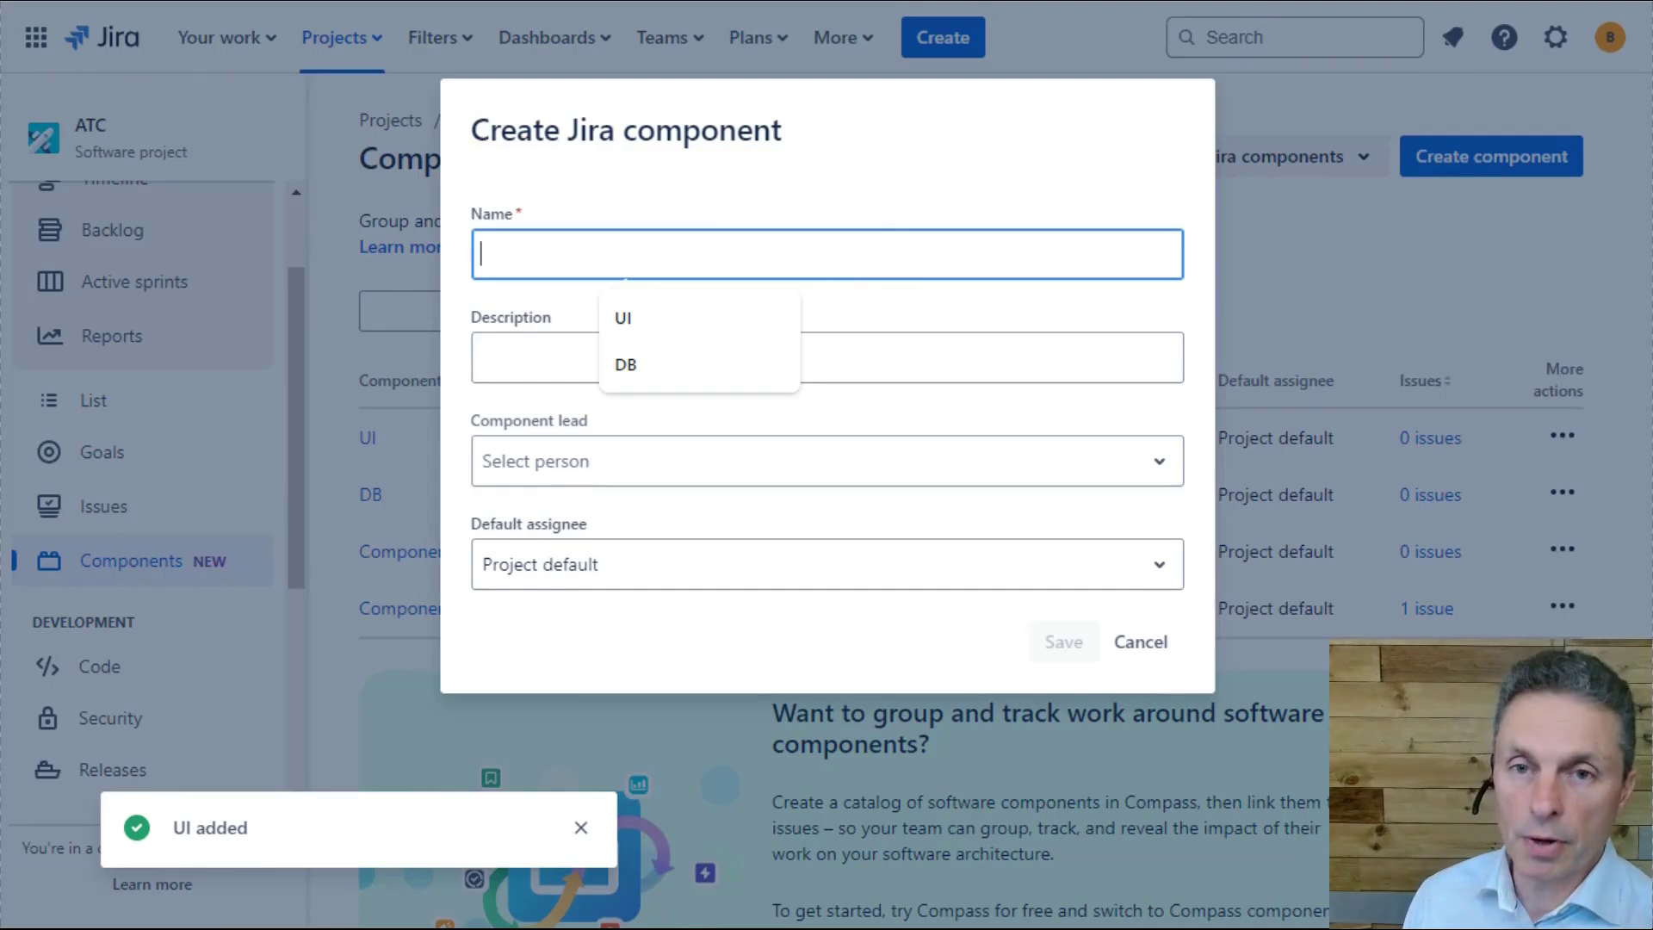
text(Trains)
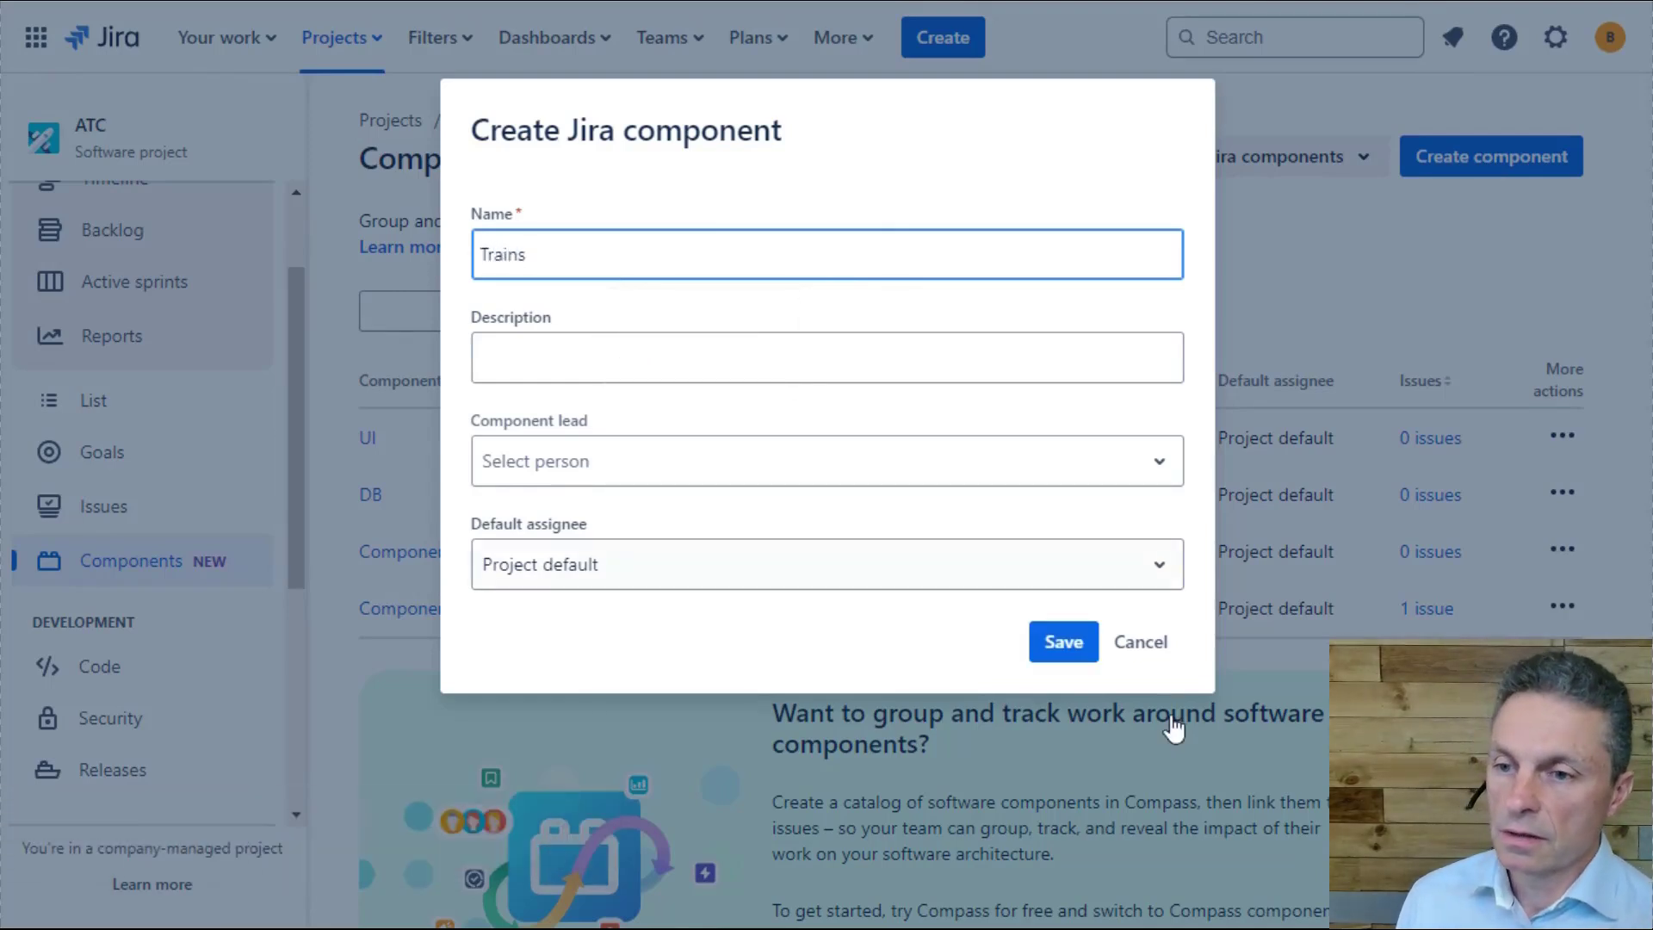
click(1042, 659)
click(1487, 177)
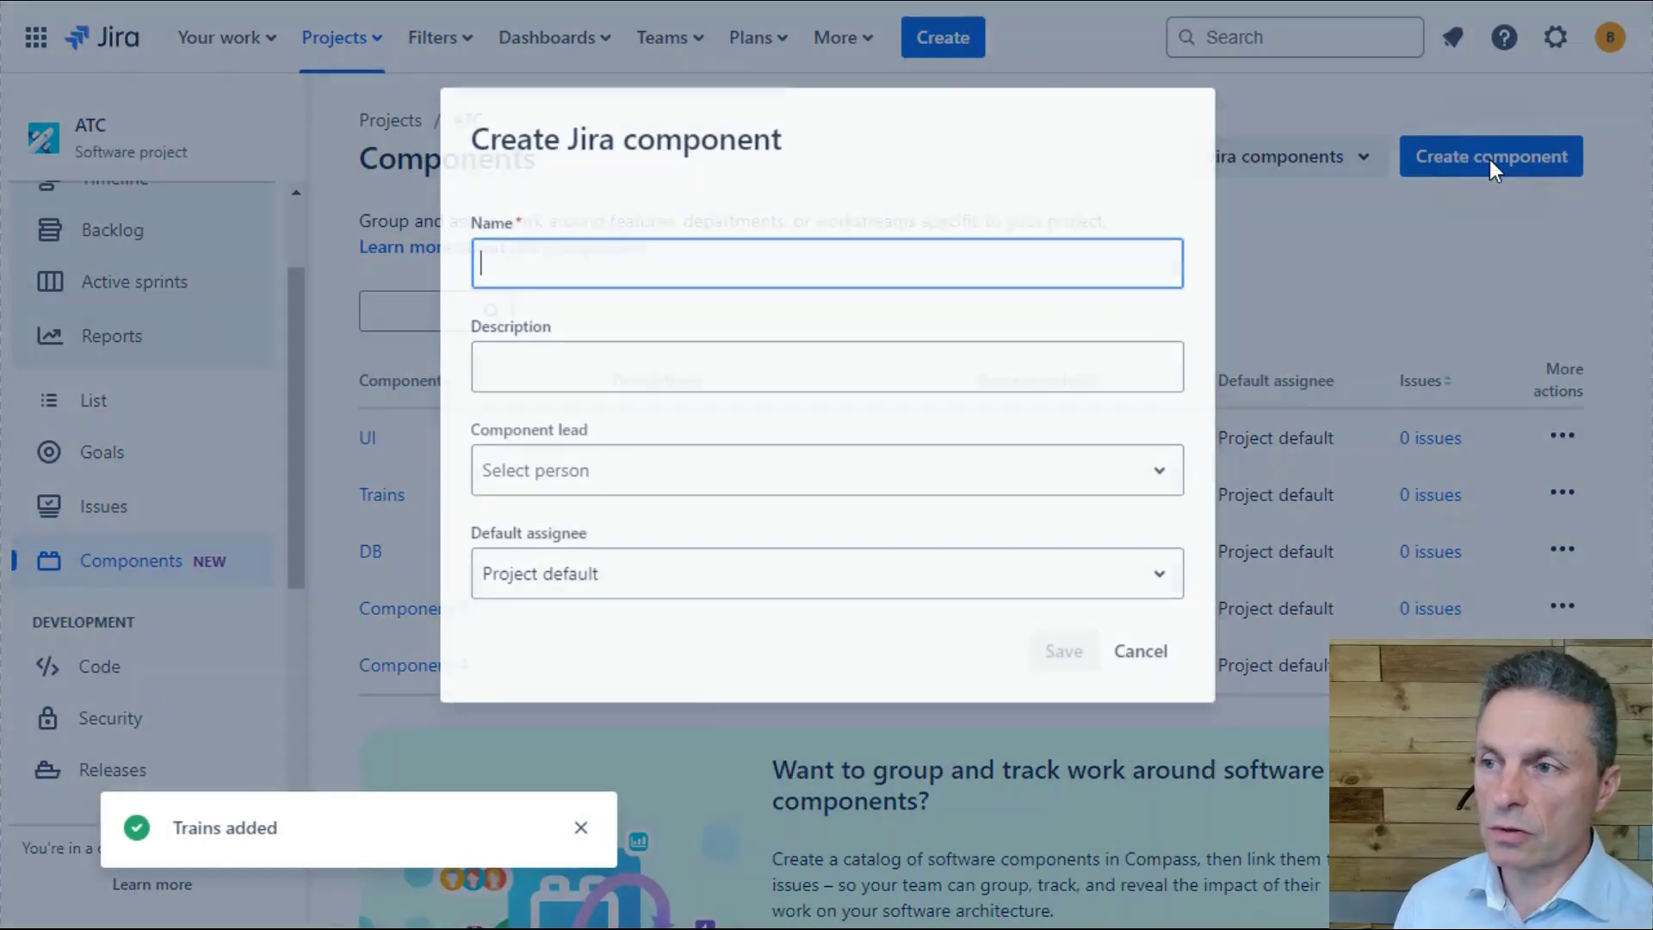
text(Track)
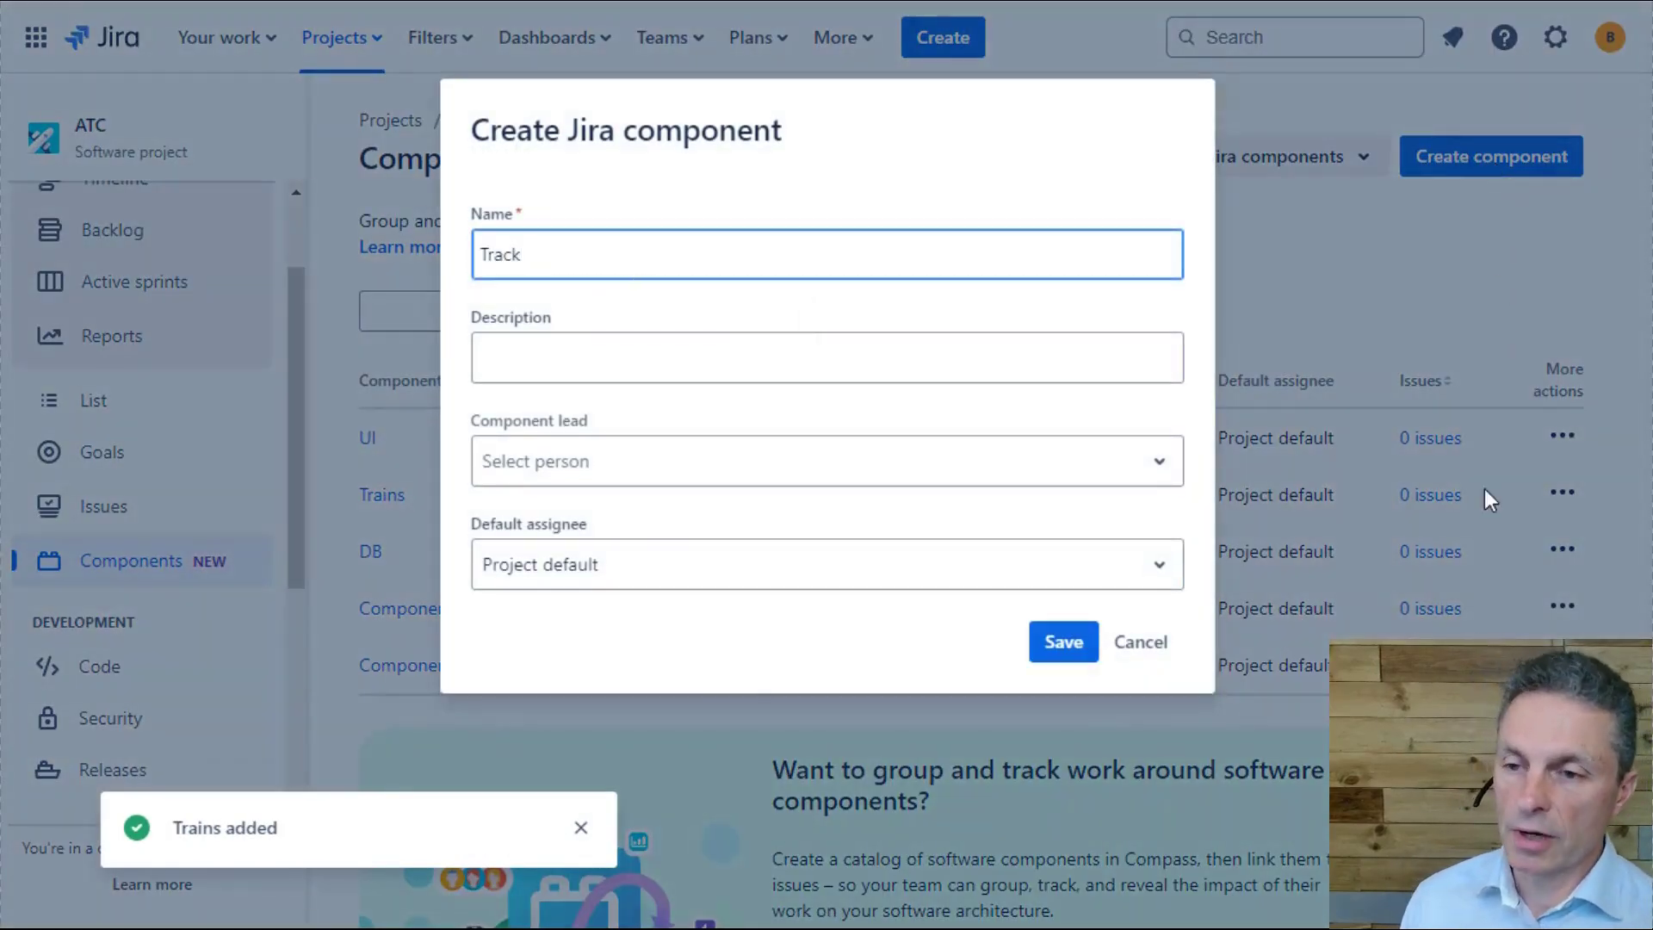
key(Return)
- Create a component named Signalling with the project default assignee
click(1494, 169)
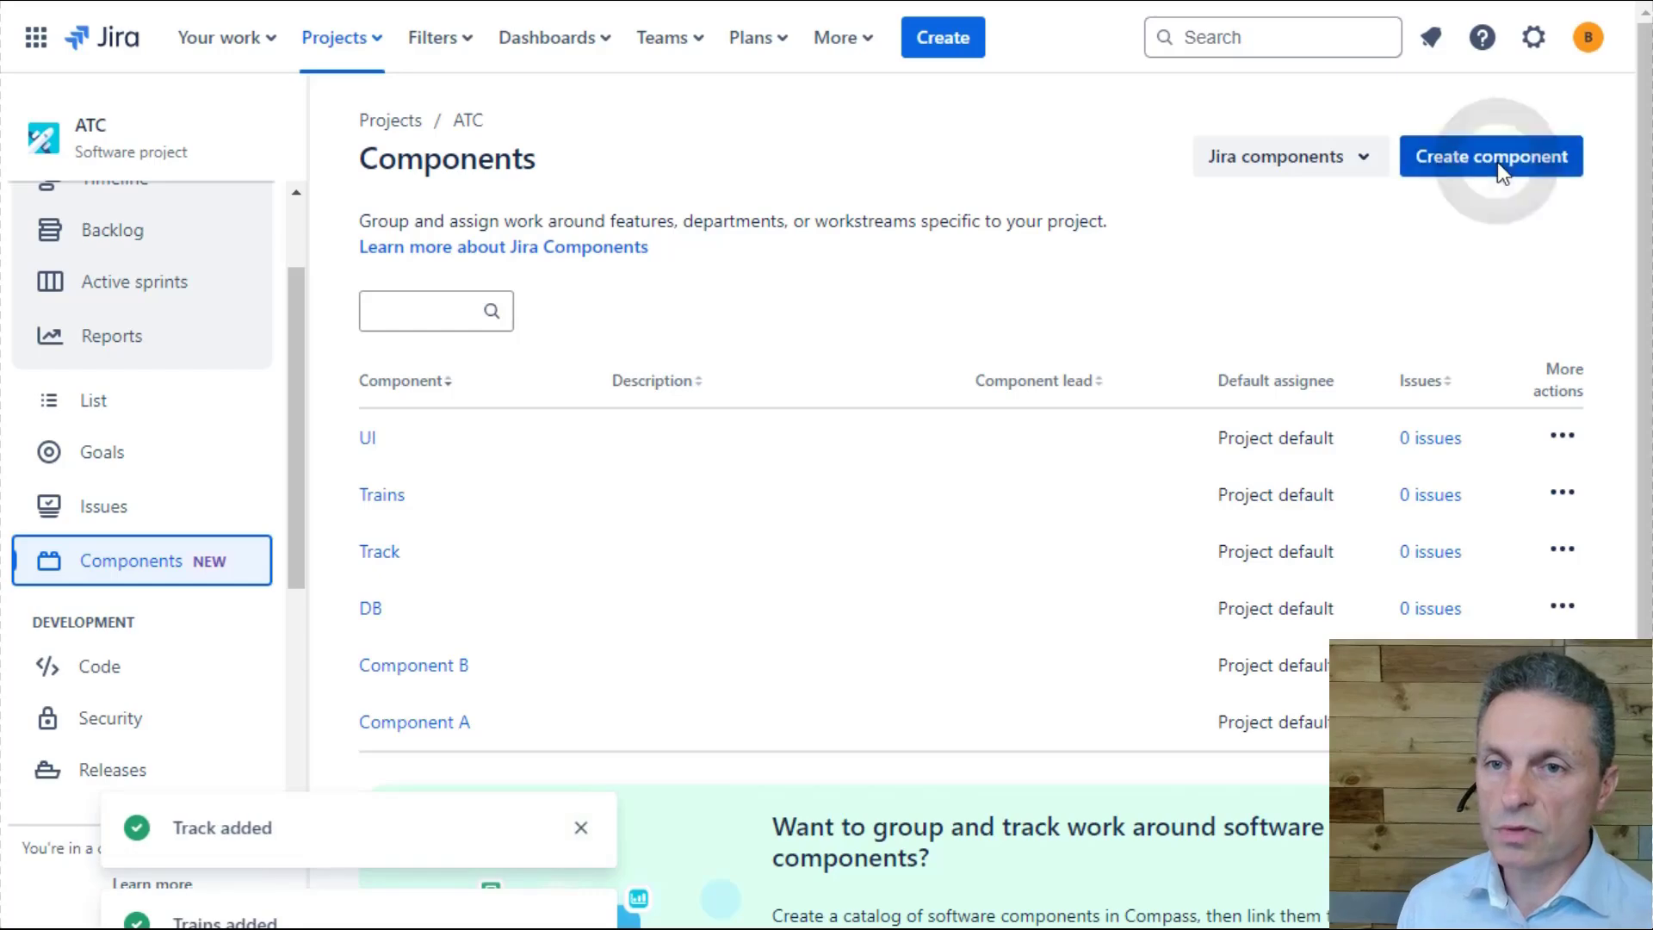
text(Sig)
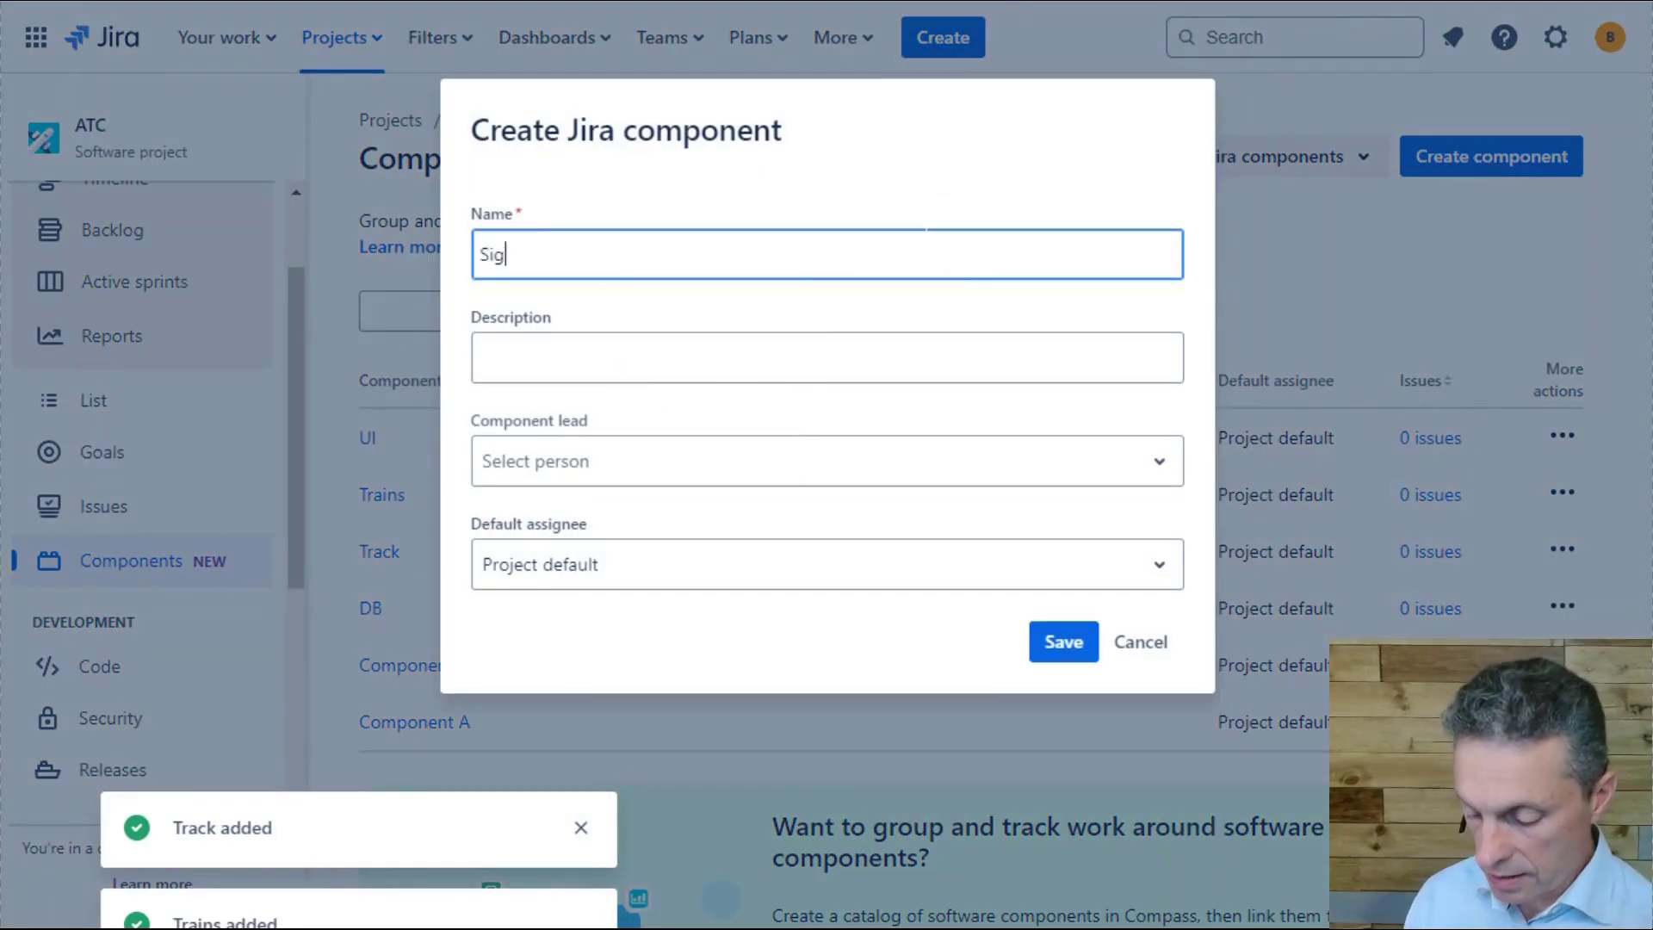
text(nalling)
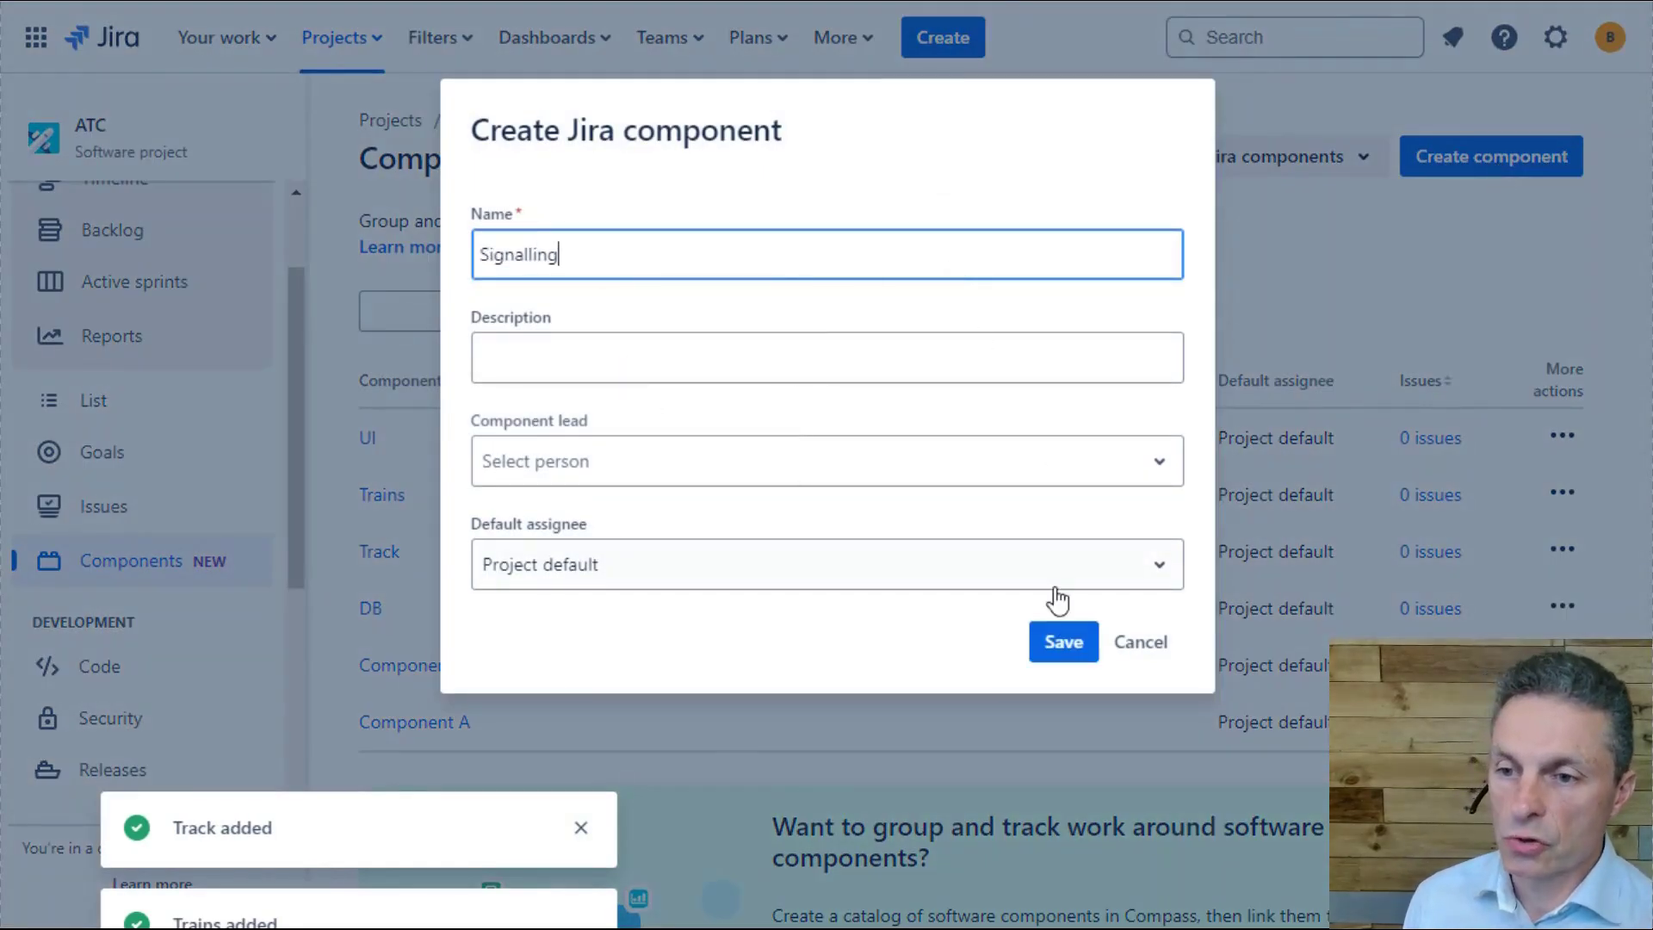
click(1064, 644)
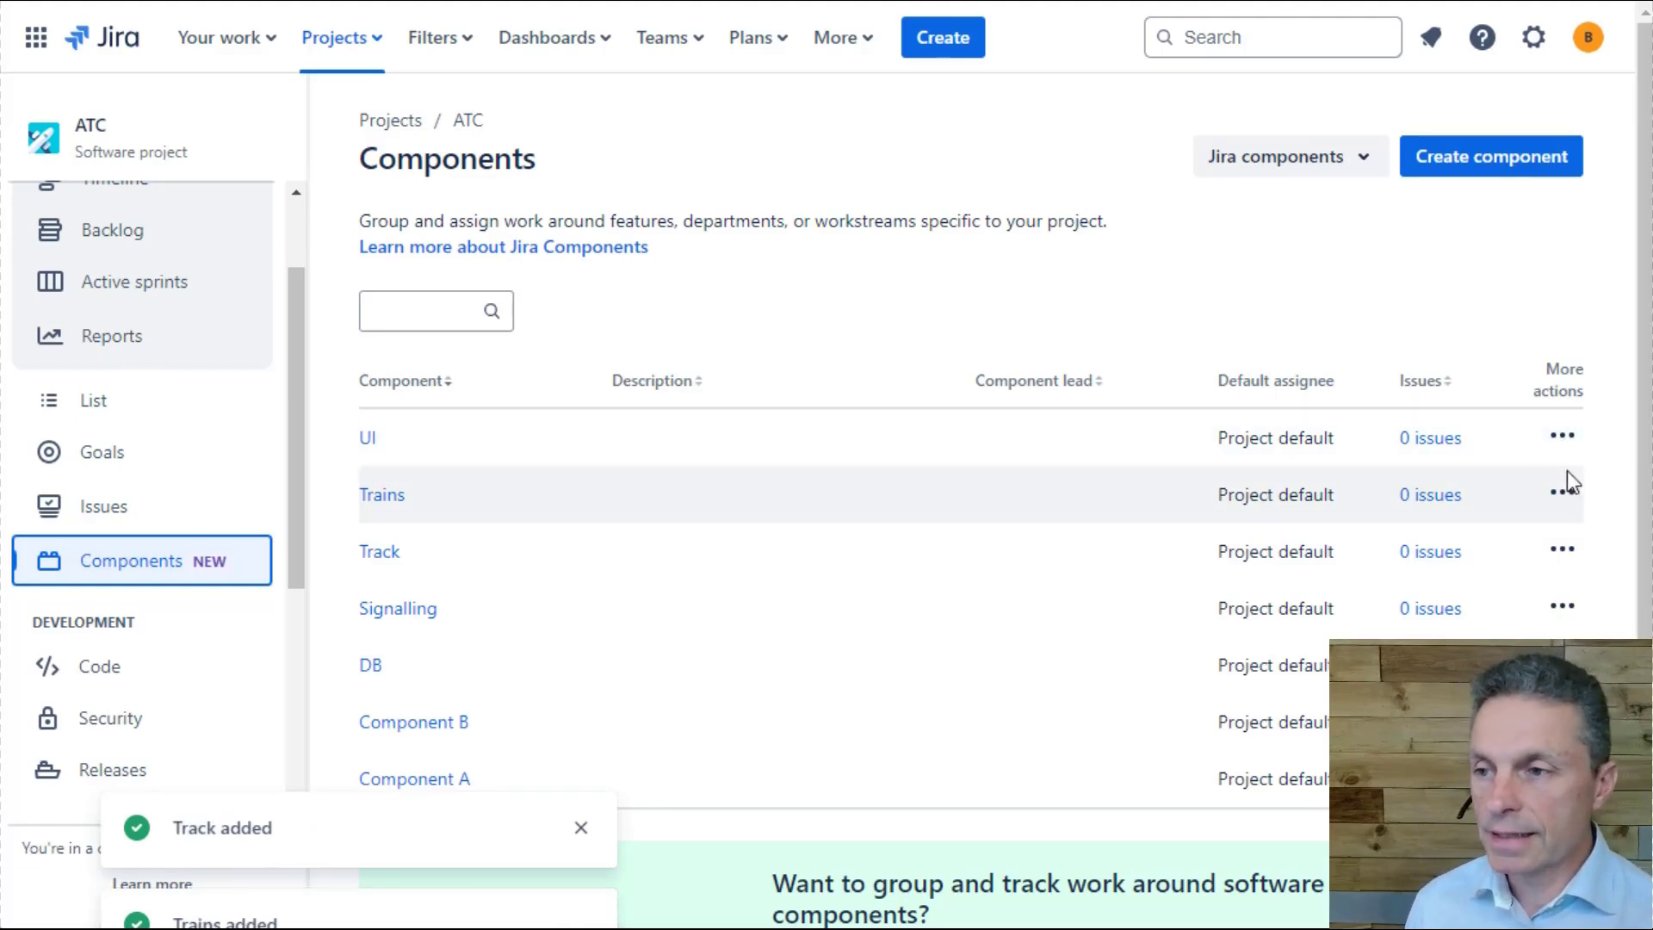
- Edit the Trains component to assign a person as its component lead and save the change
click(1563, 492)
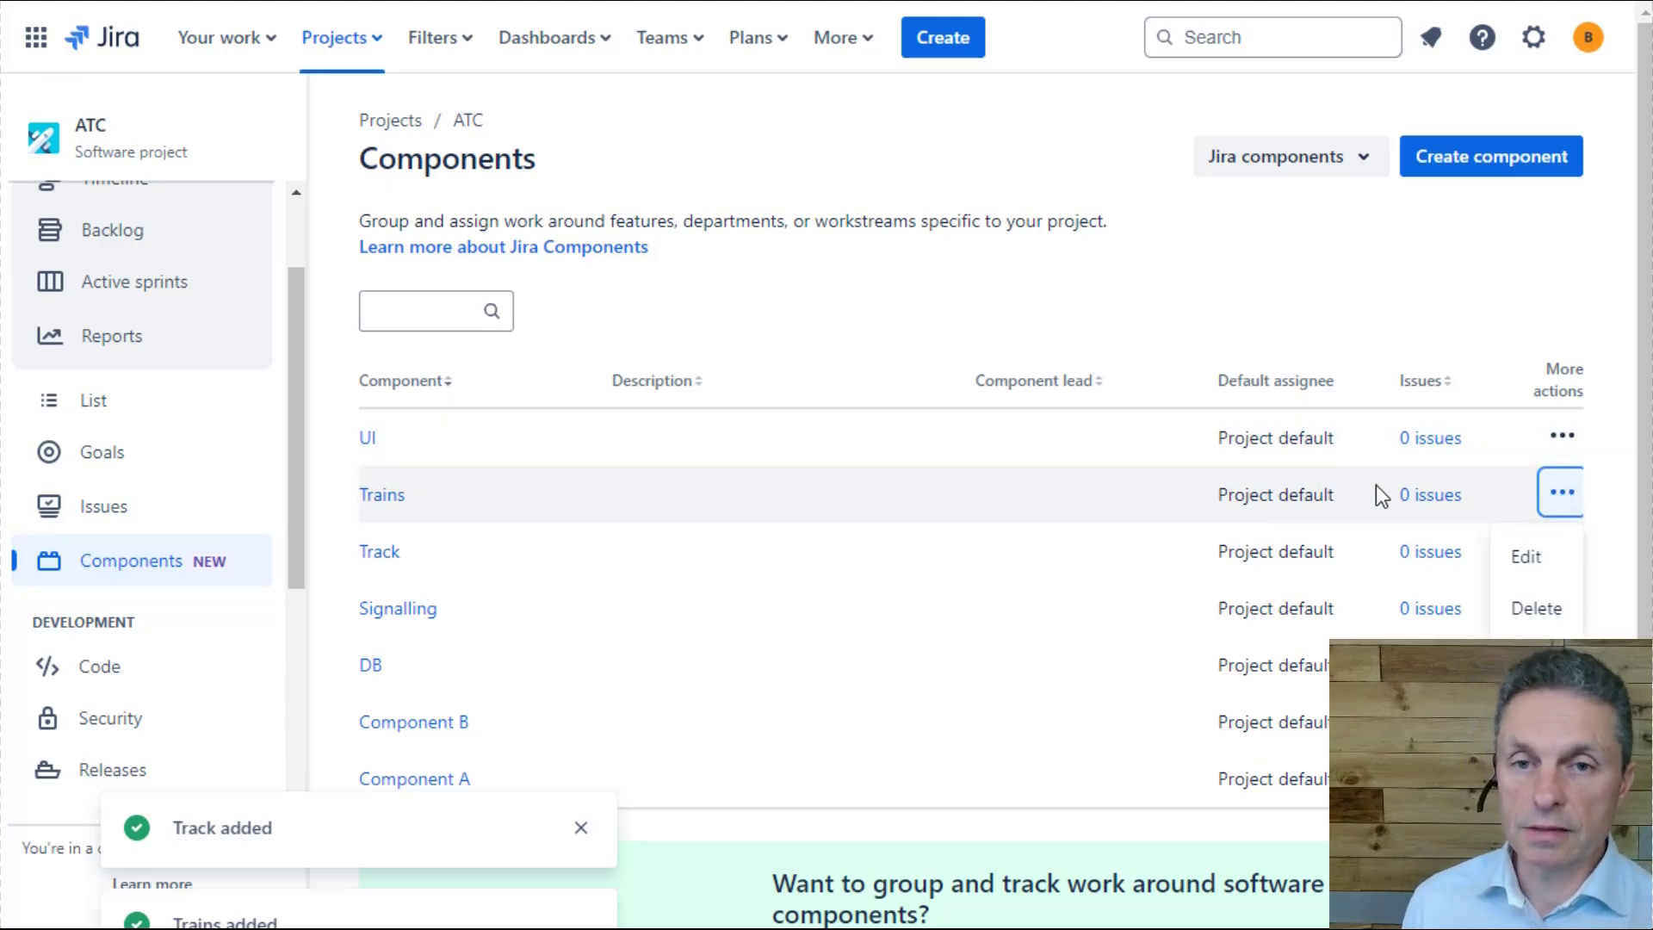
click(1525, 556)
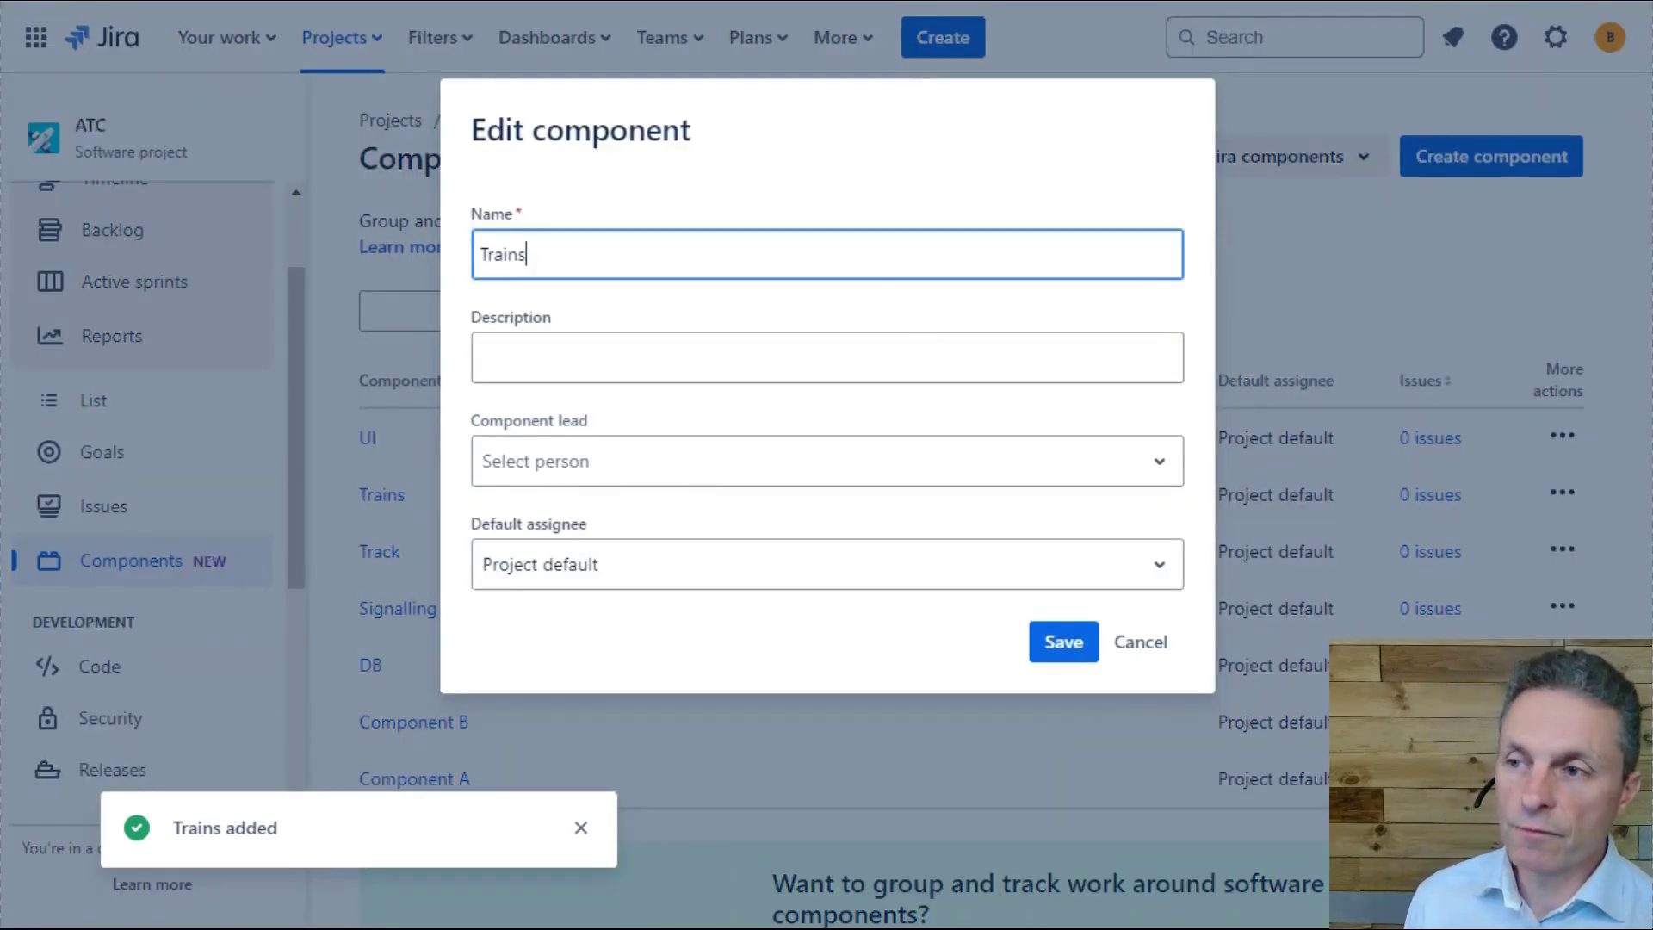
drag(590, 252, 458, 260)
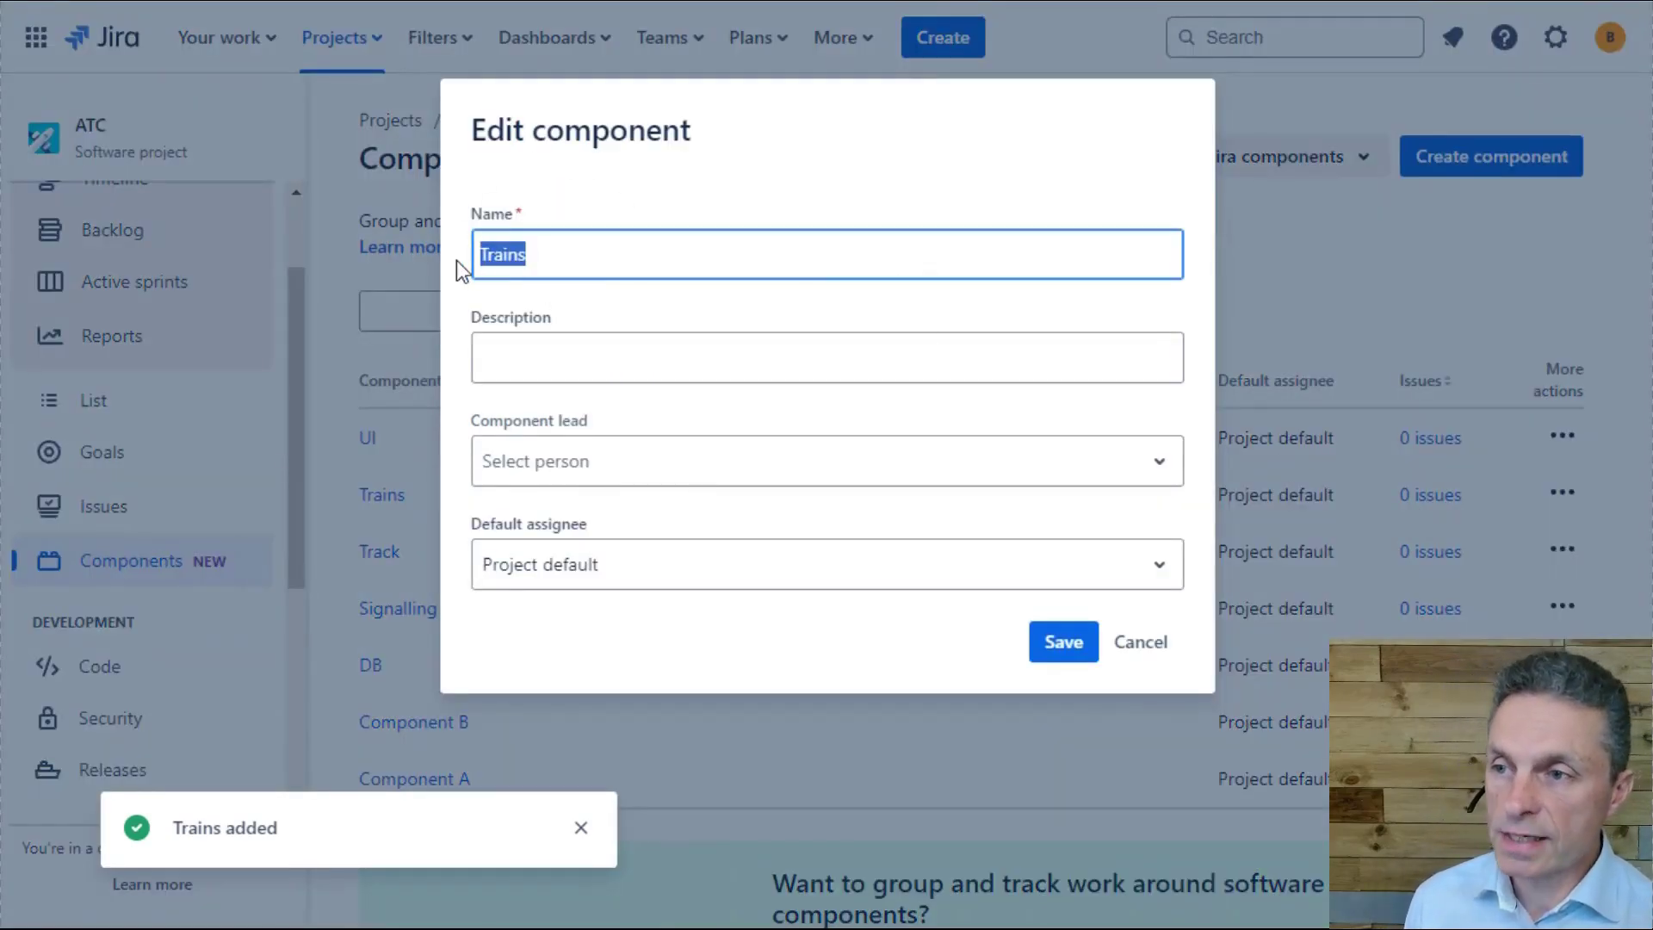
click(773, 456)
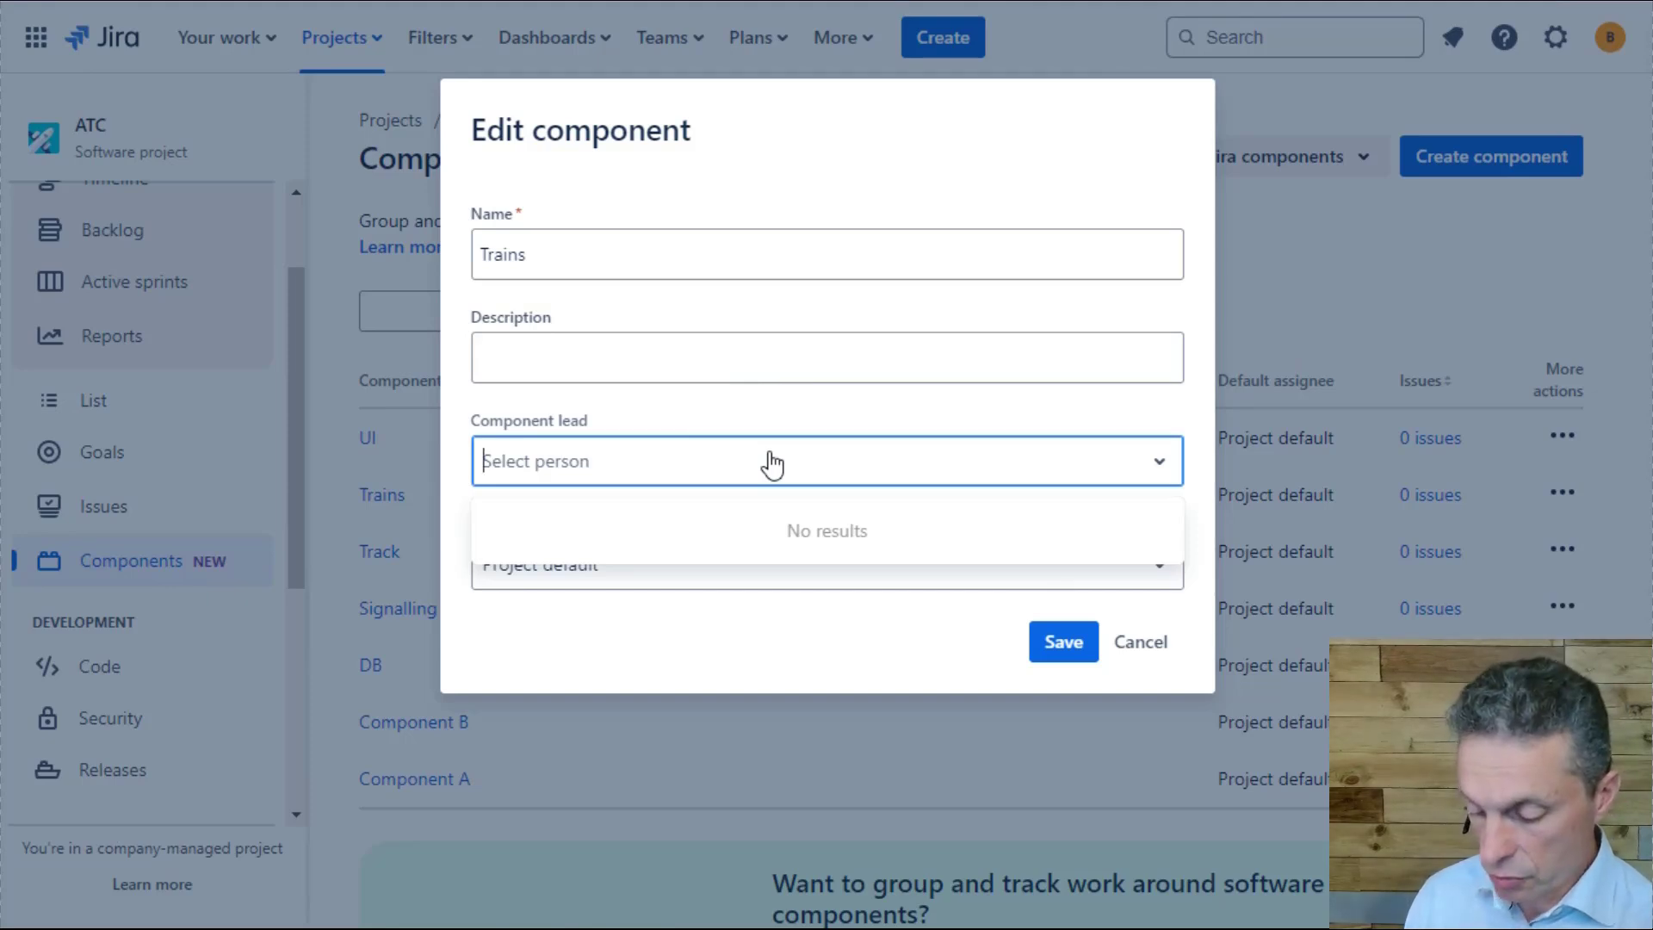
text(fred)
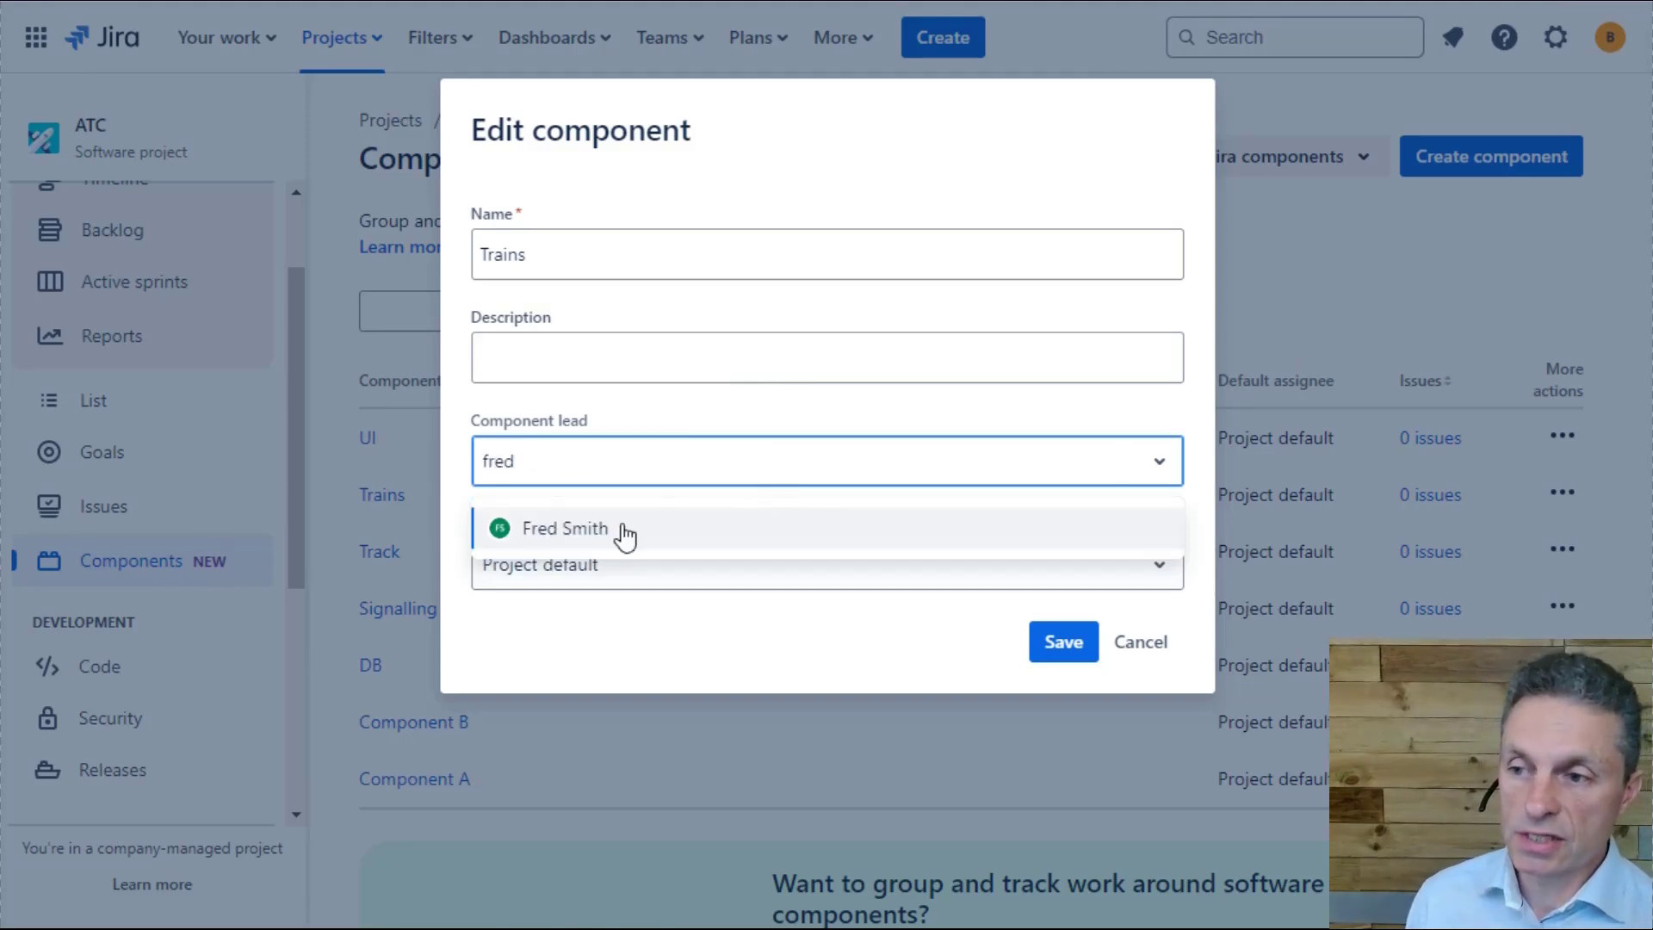
click(624, 532)
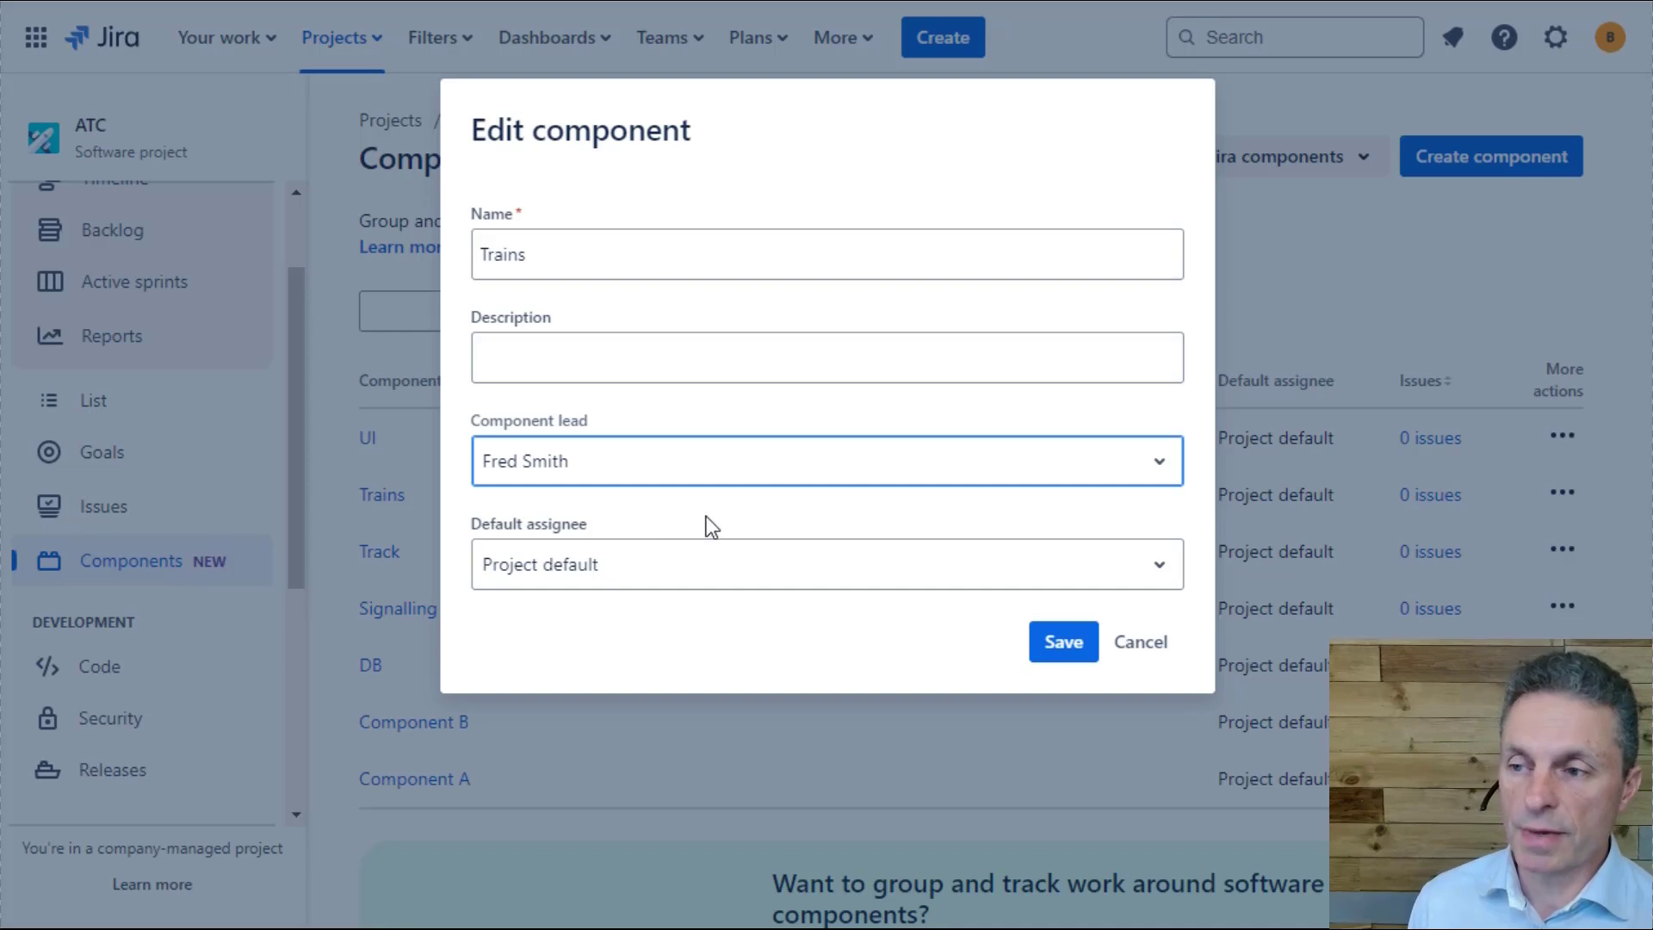
click(1065, 643)
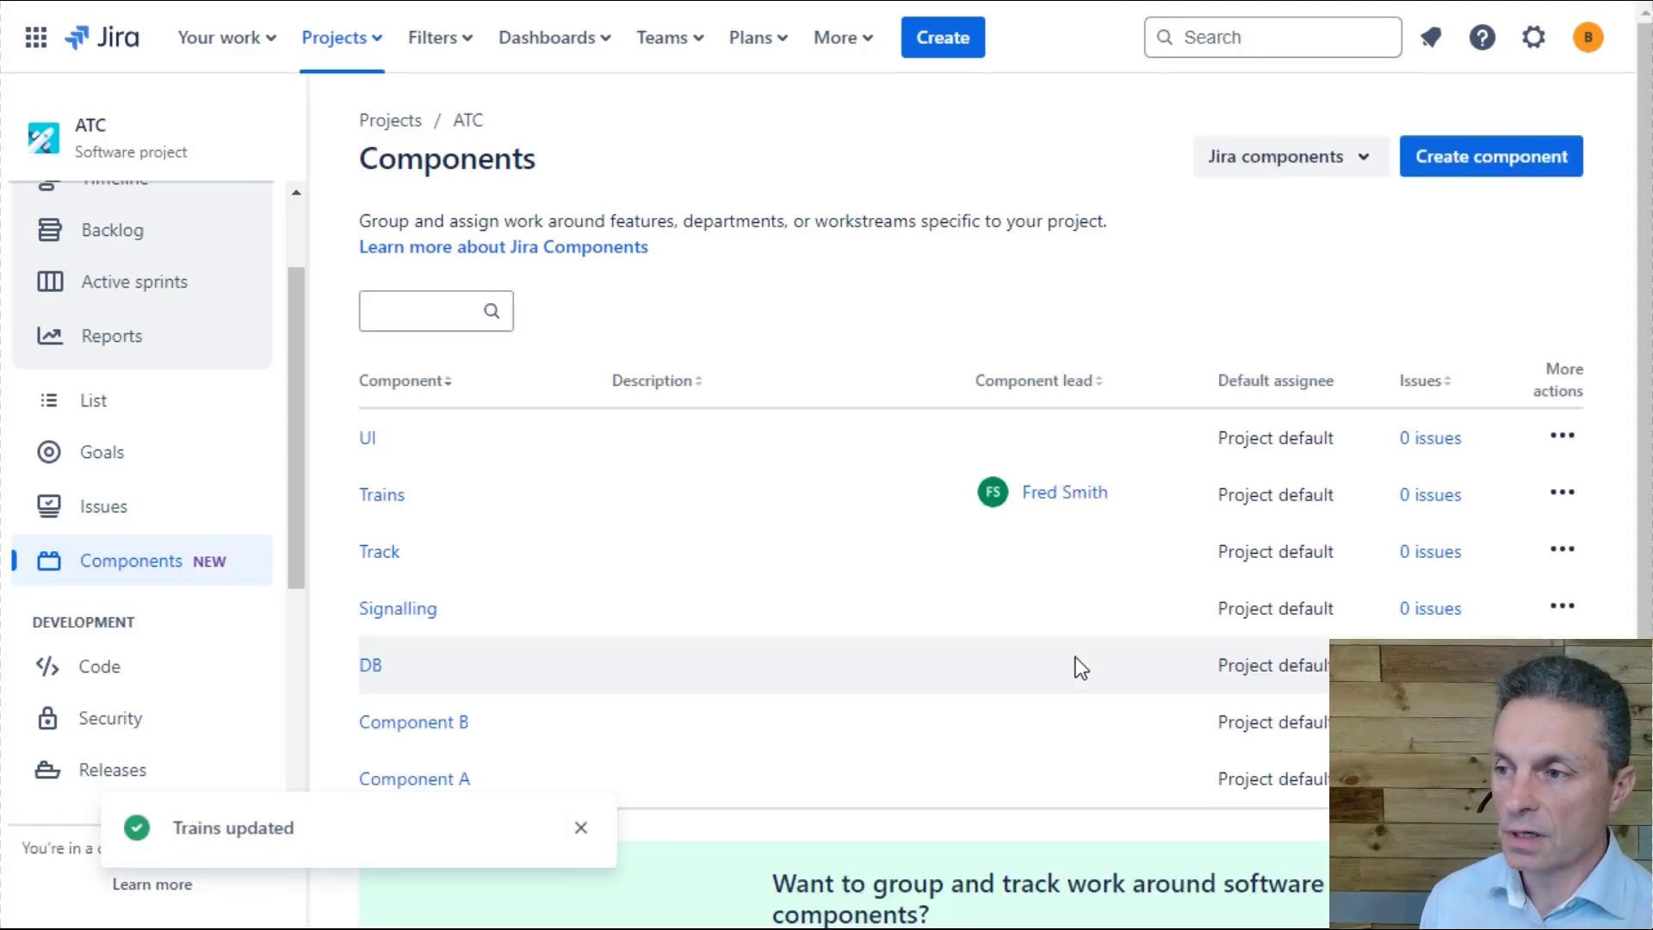
- Start a new issue in the ATC project with issue type Task and the summary "Build track"
click(956, 39)
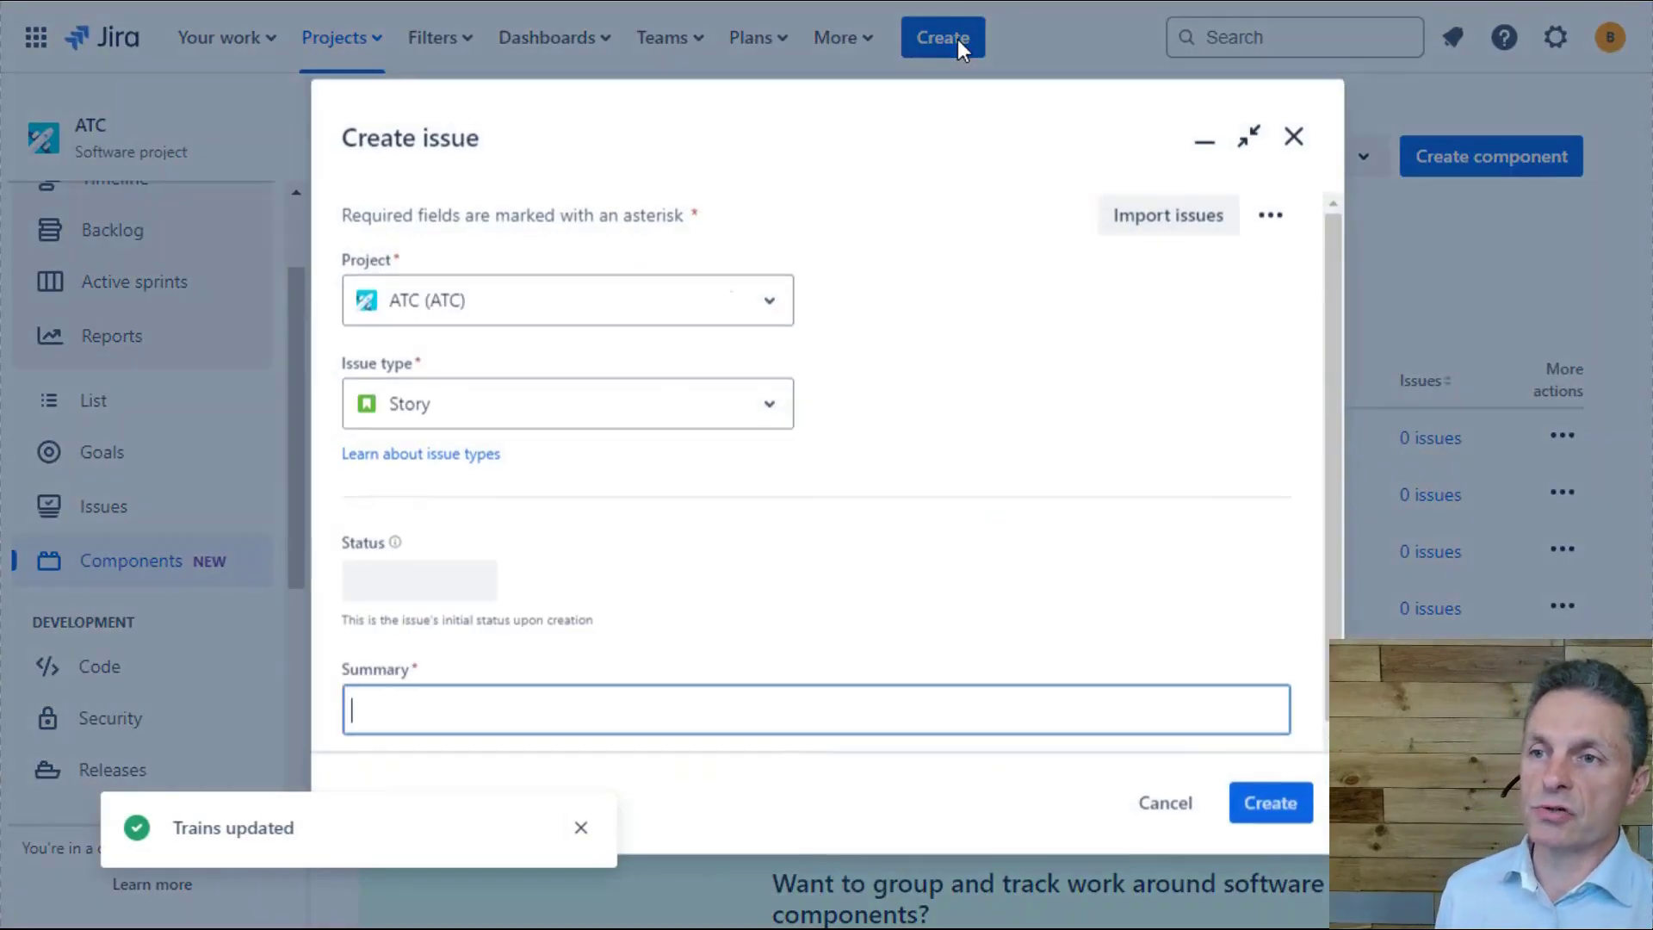
click(675, 422)
click(585, 492)
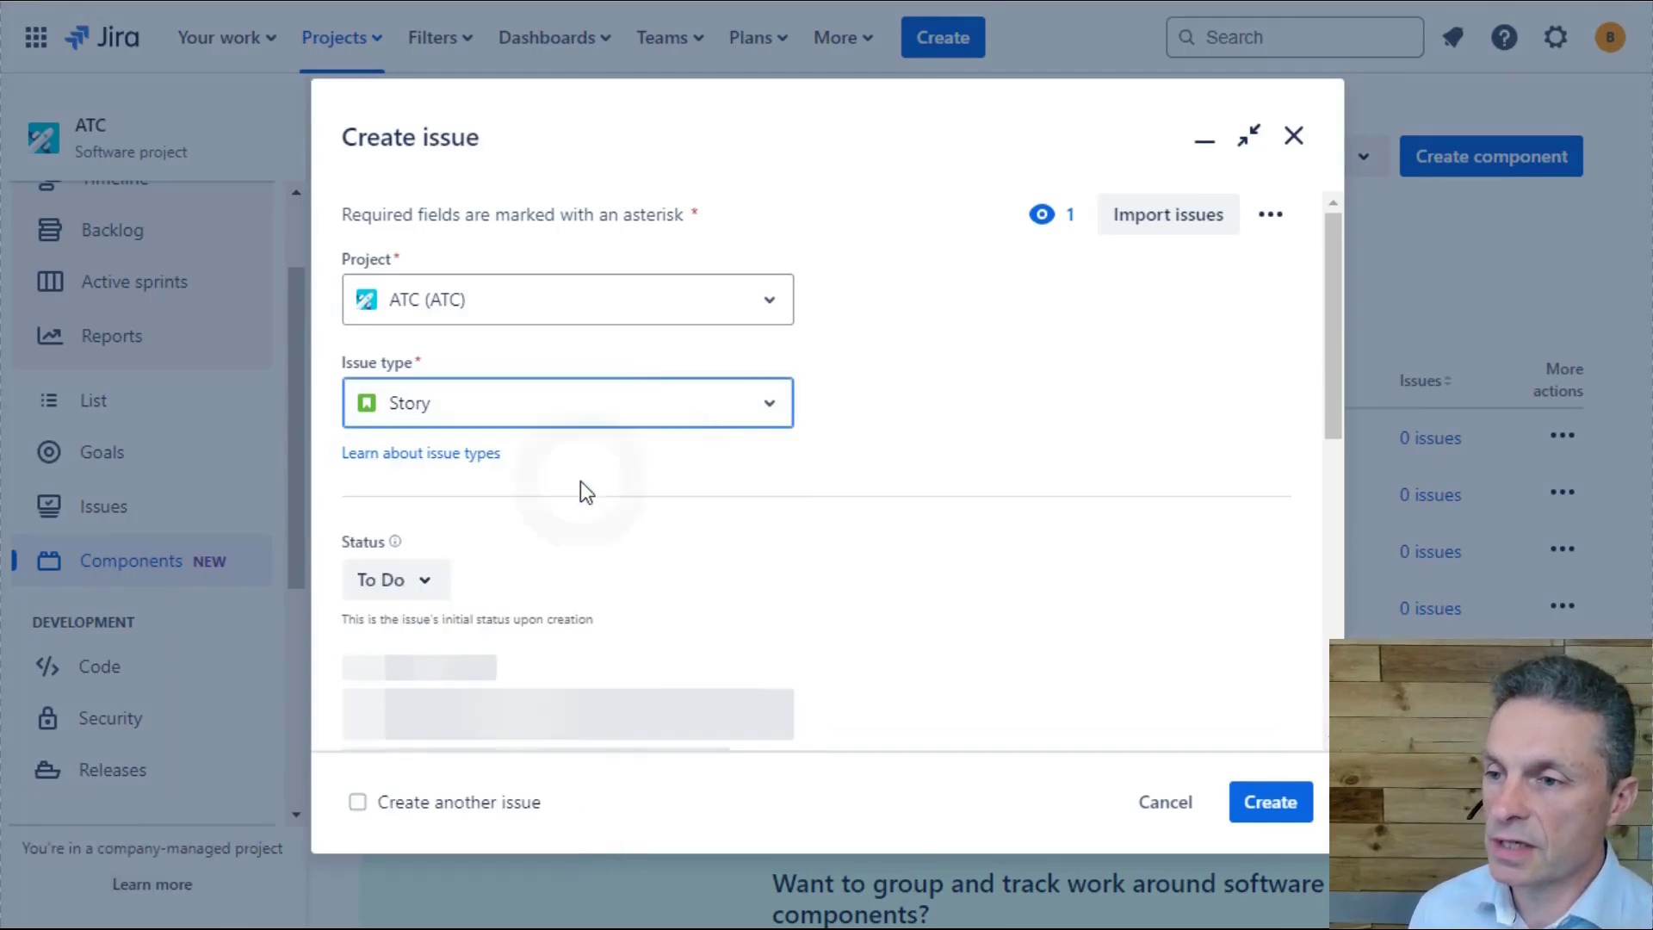
scroll(711, 524, down, 2)
click(575, 575)
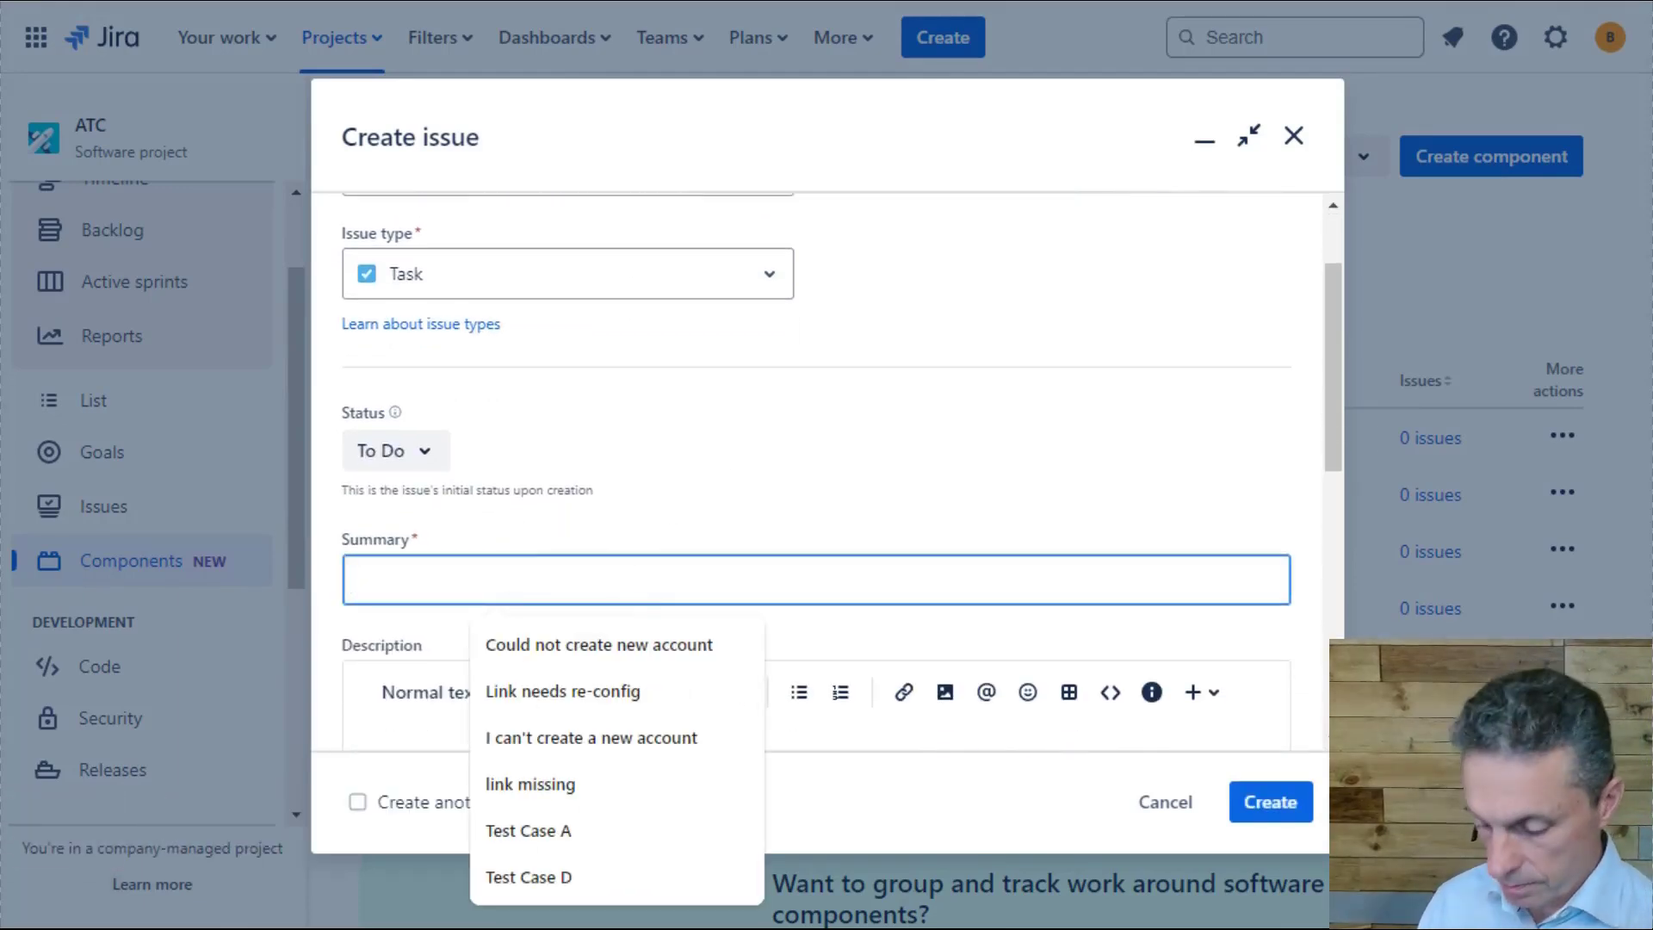
text(Build track)
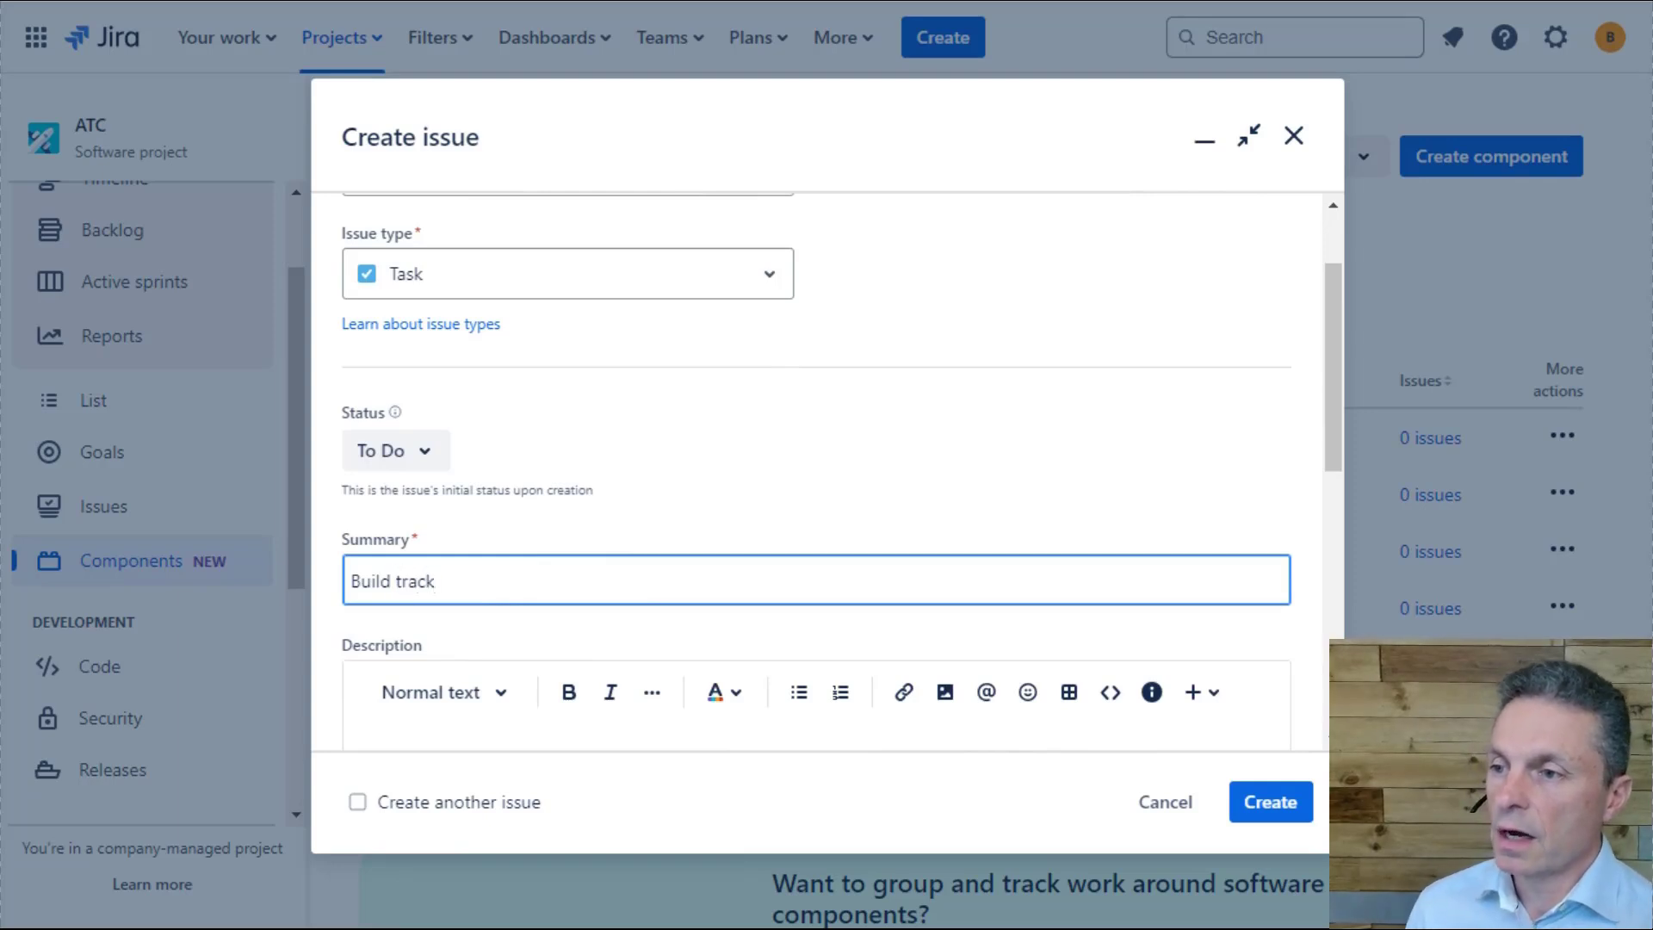
- Assign the Track component to the Build track task and create the issue
scroll(571, 580, down, 10)
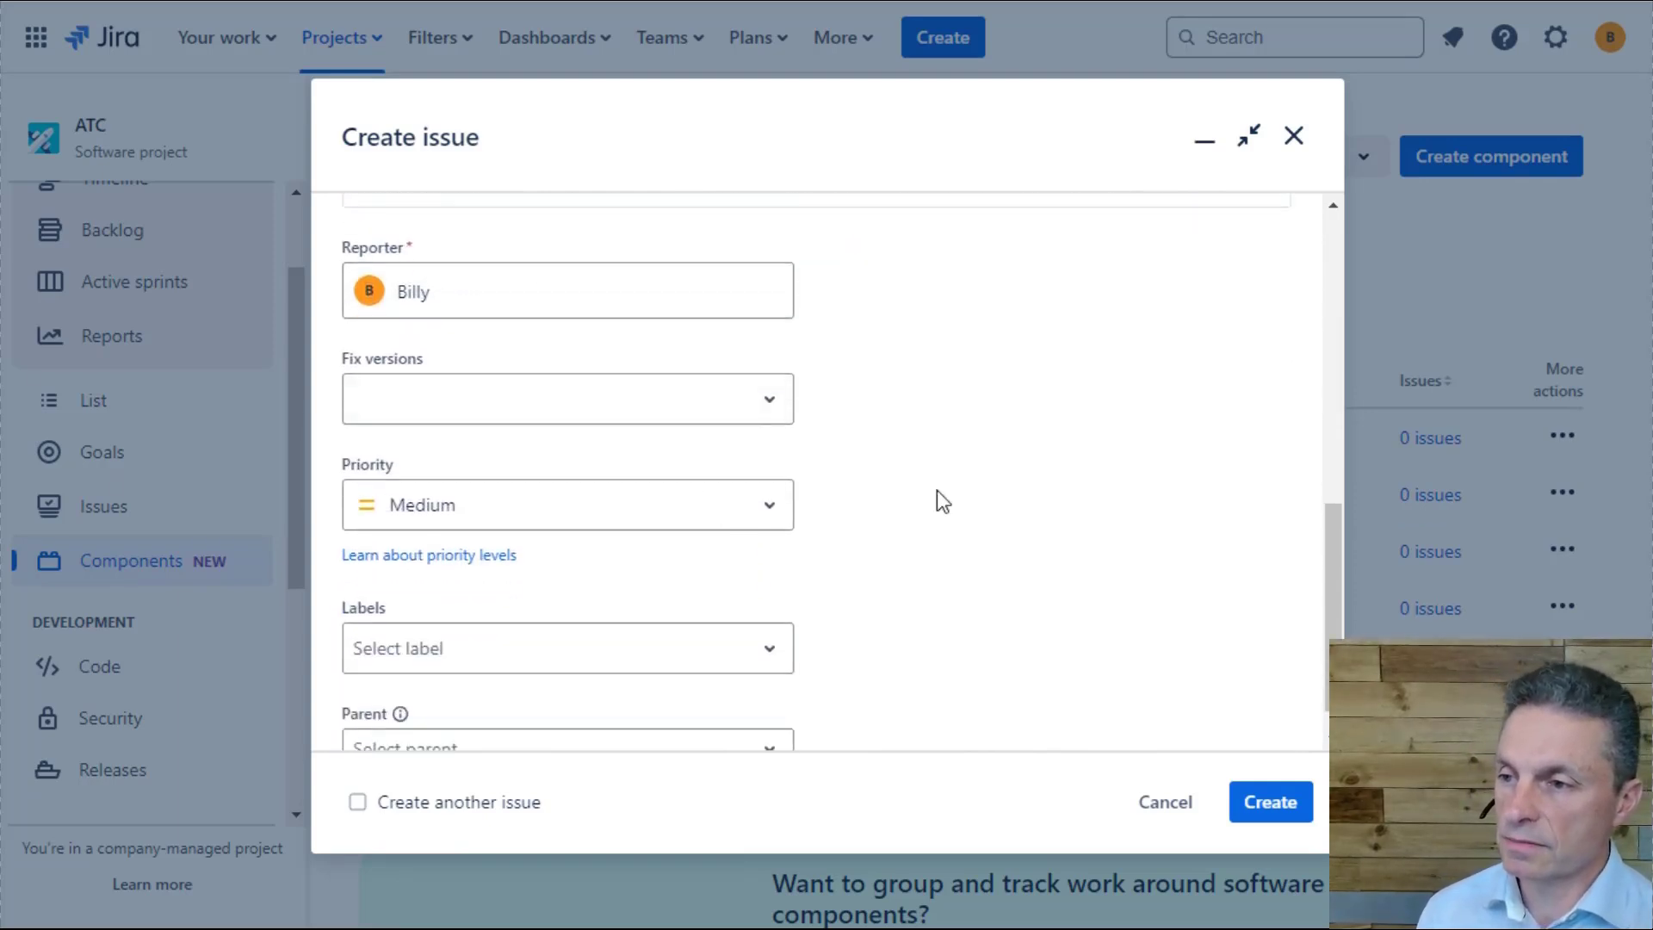
scroll(937, 489, down, 1)
scroll(1033, 577, up, 10)
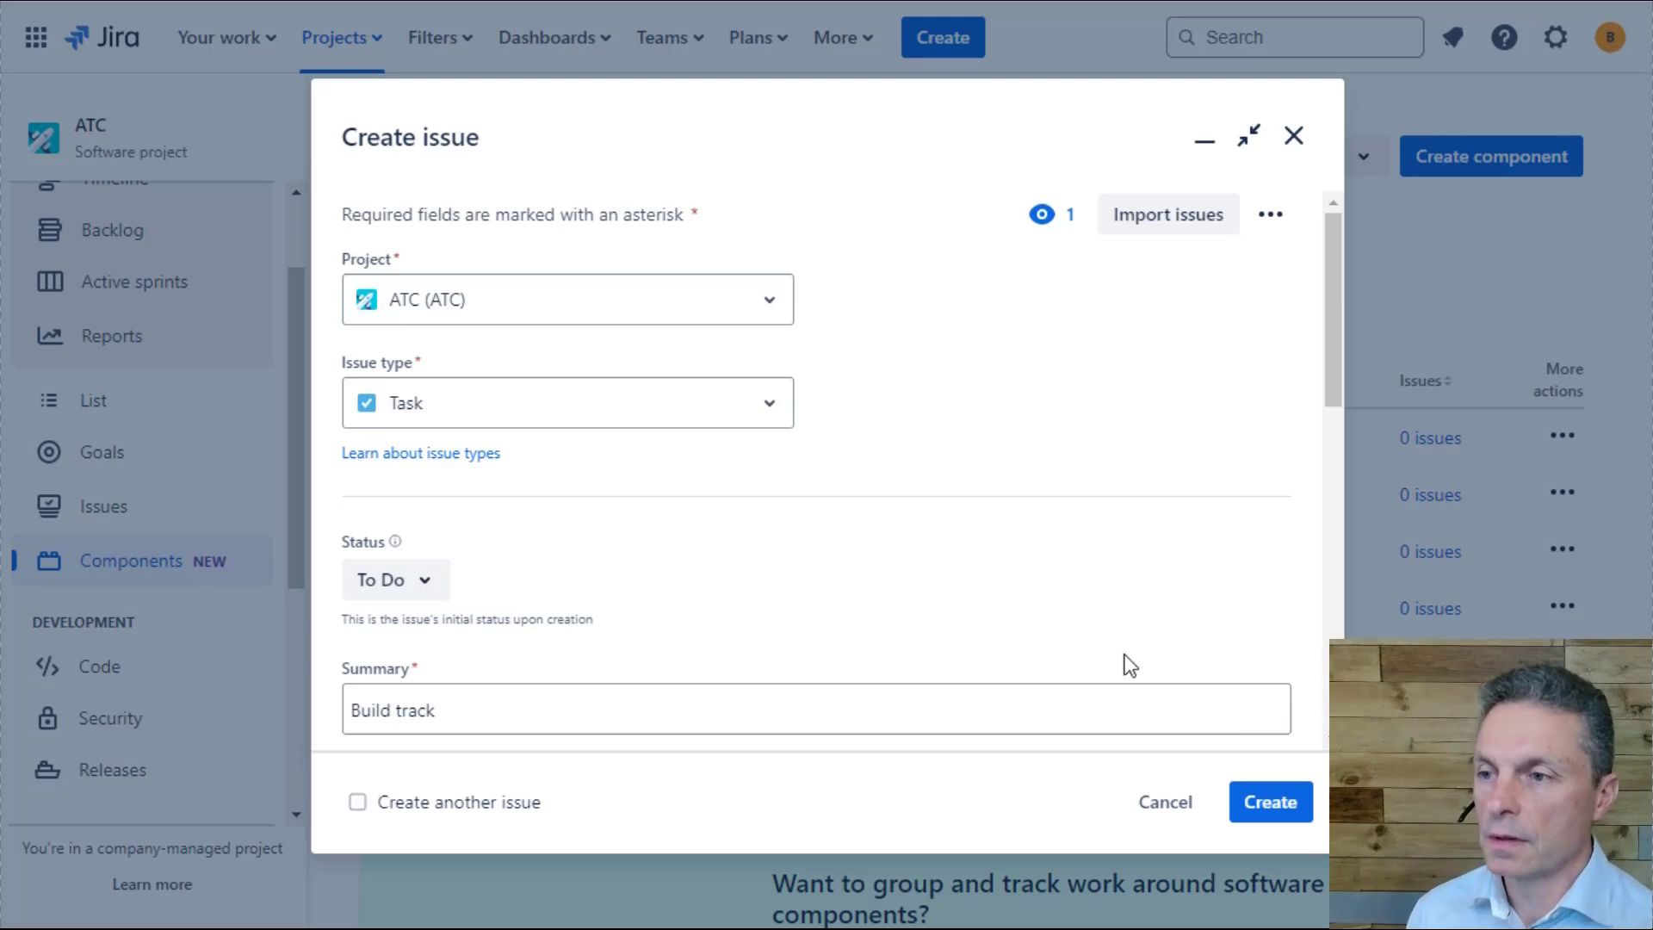
scroll(1119, 638, down, 5)
click(750, 441)
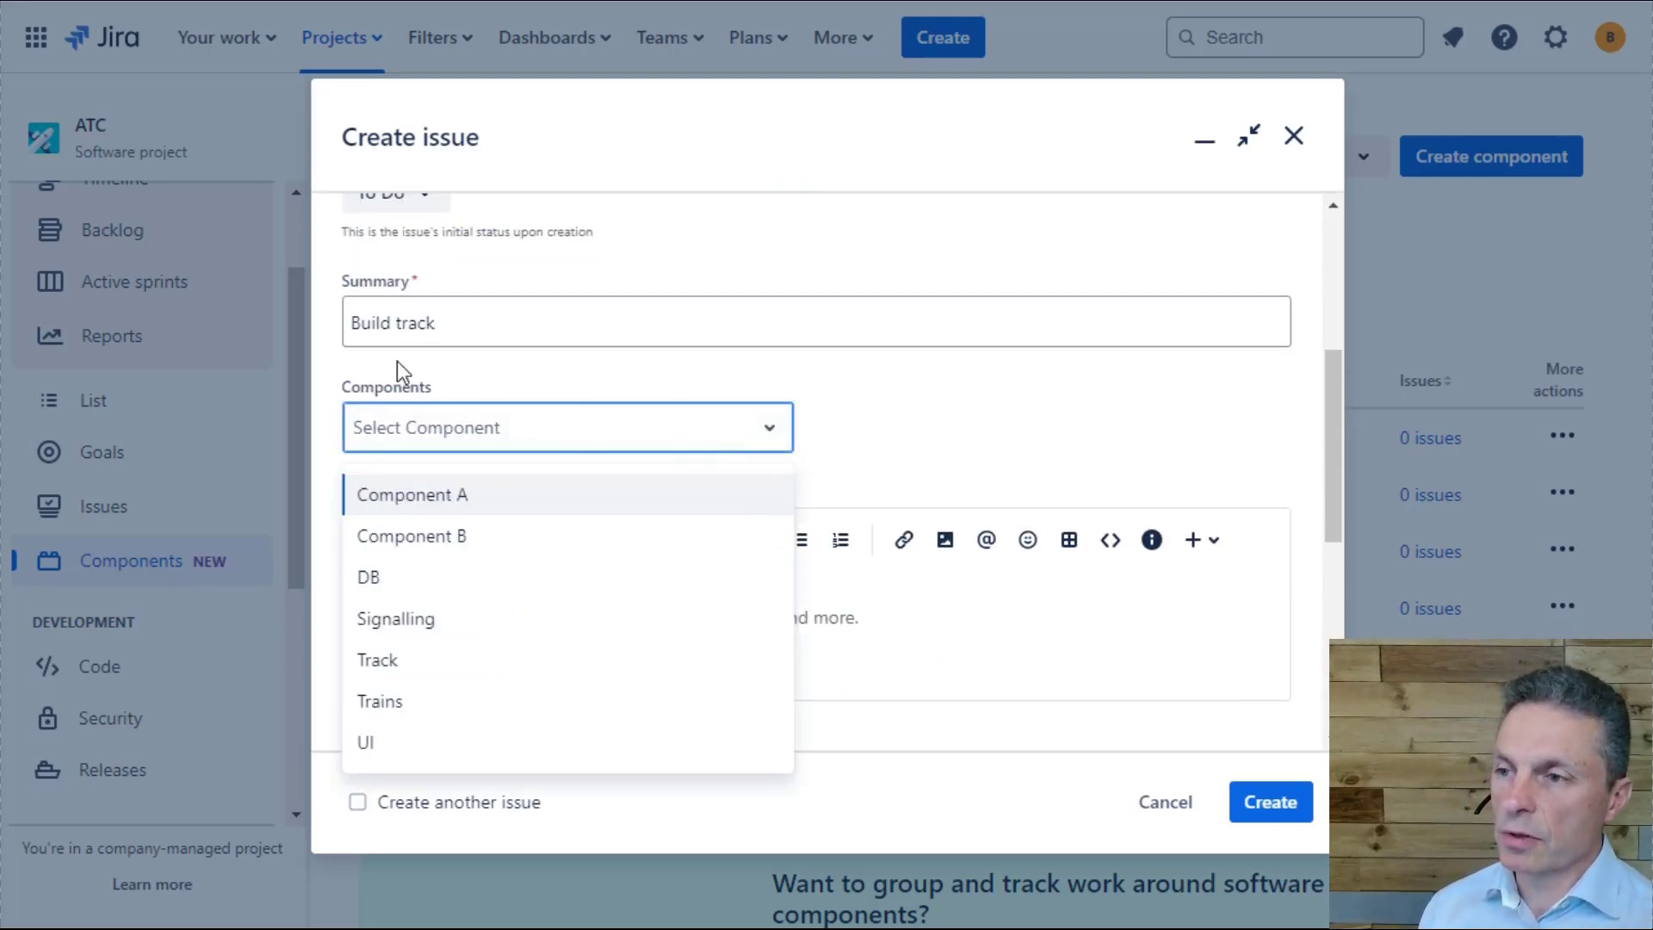
click(433, 669)
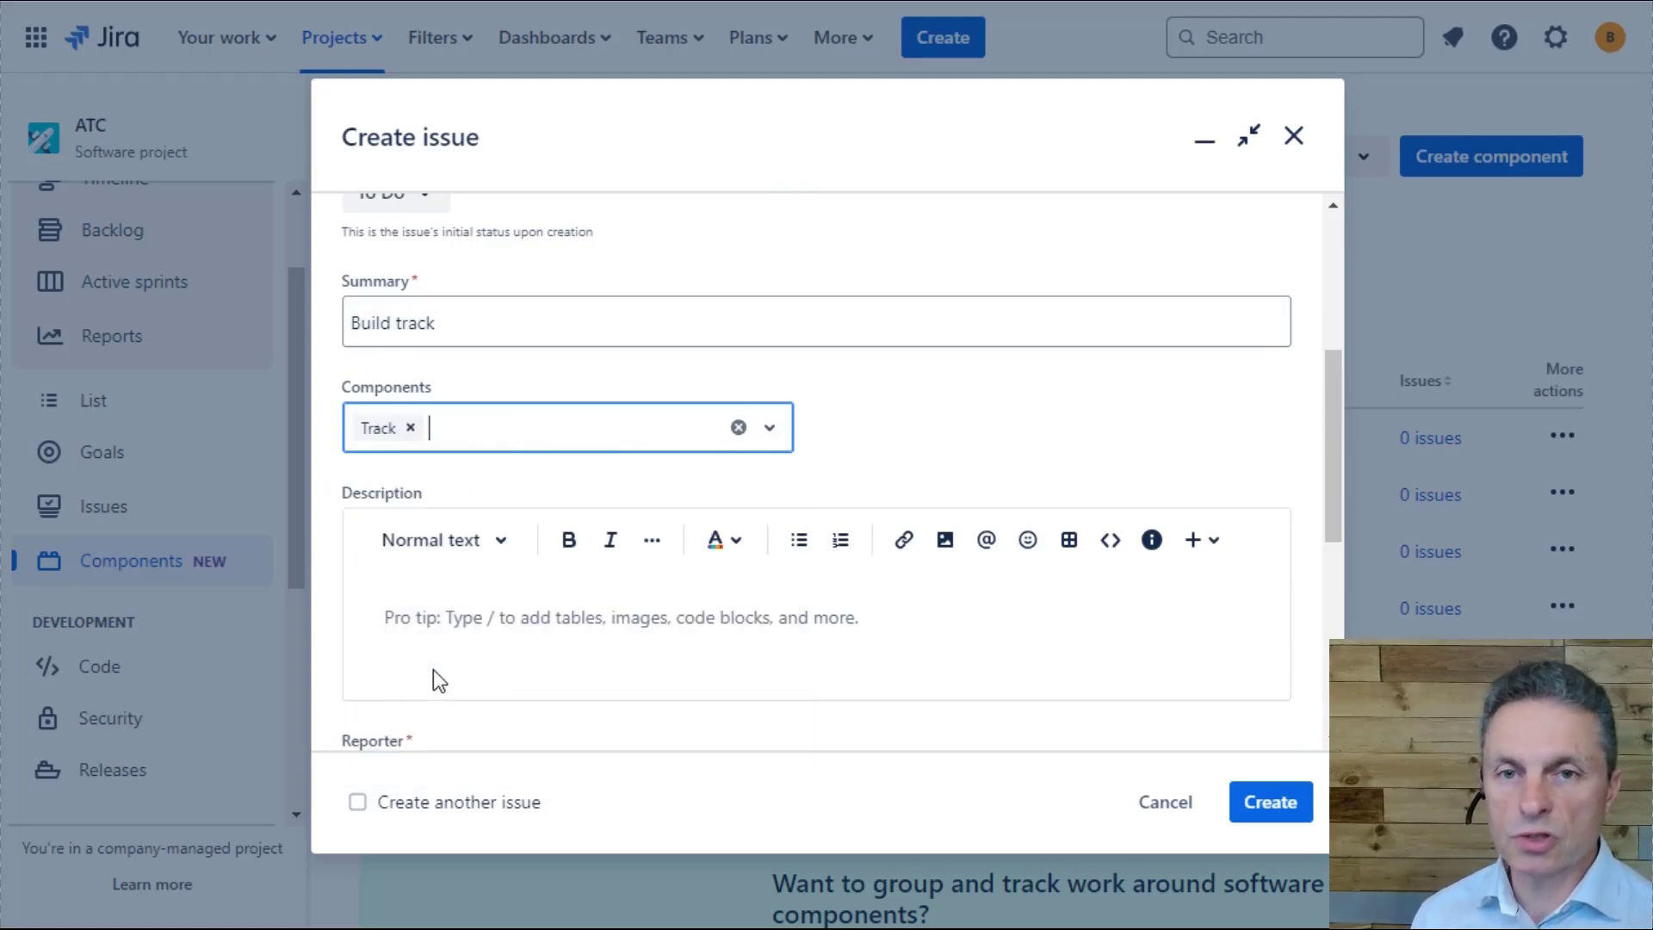
click(1283, 813)
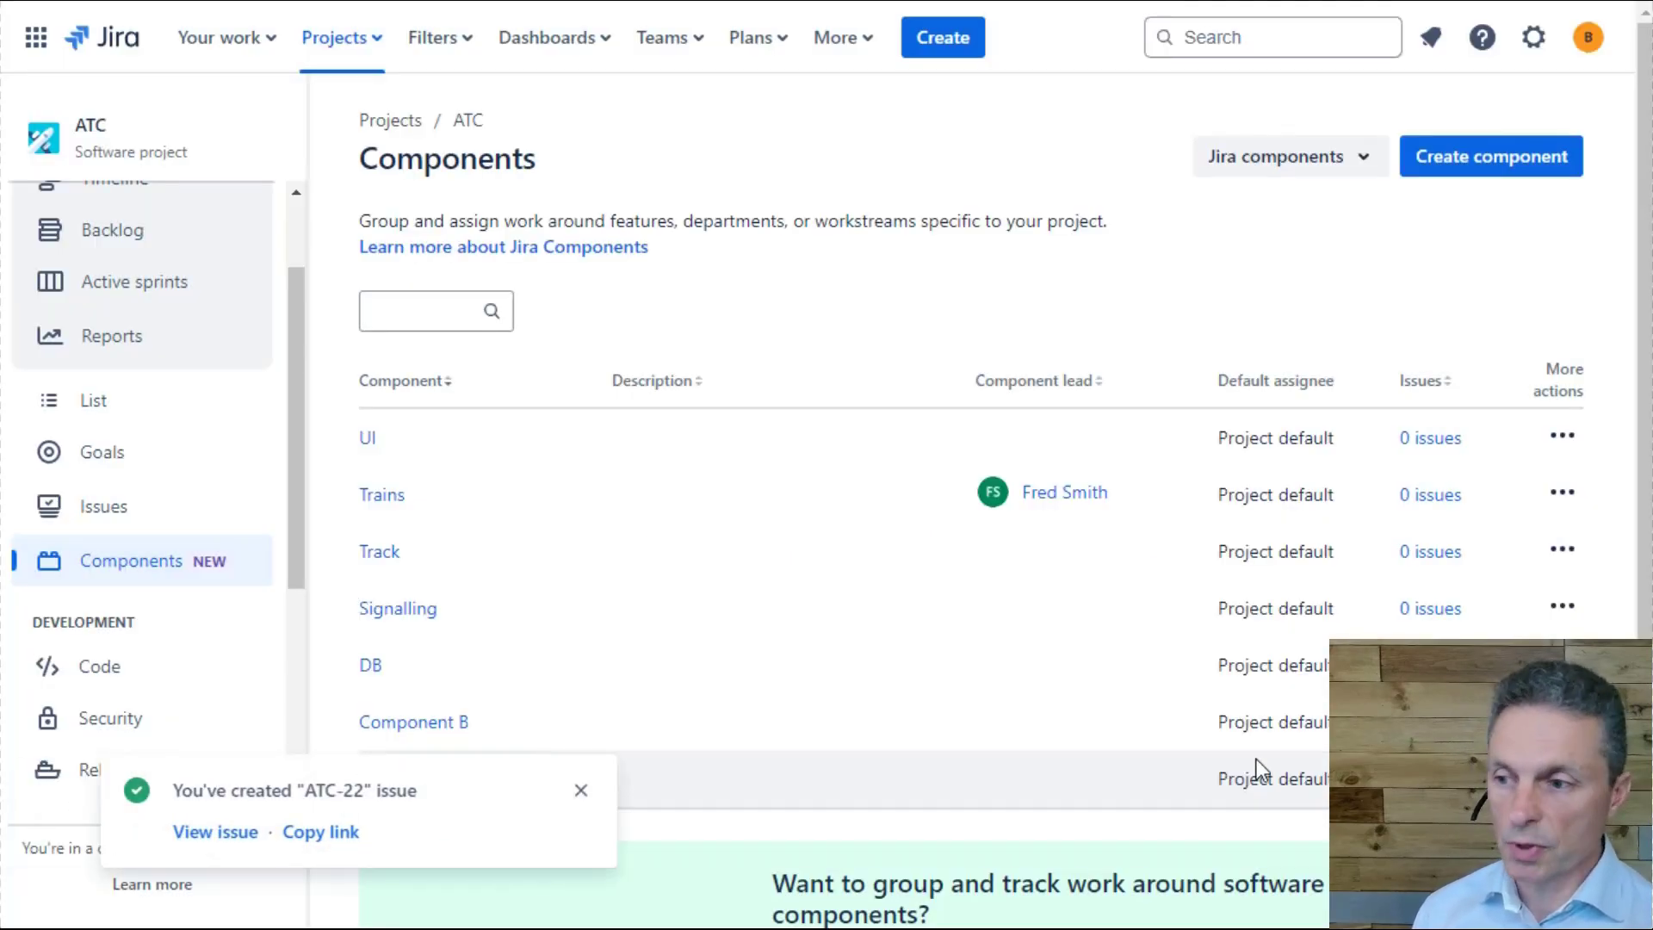
- View the newly created Build track issue, and list all issues of the ATC project
click(212, 835)
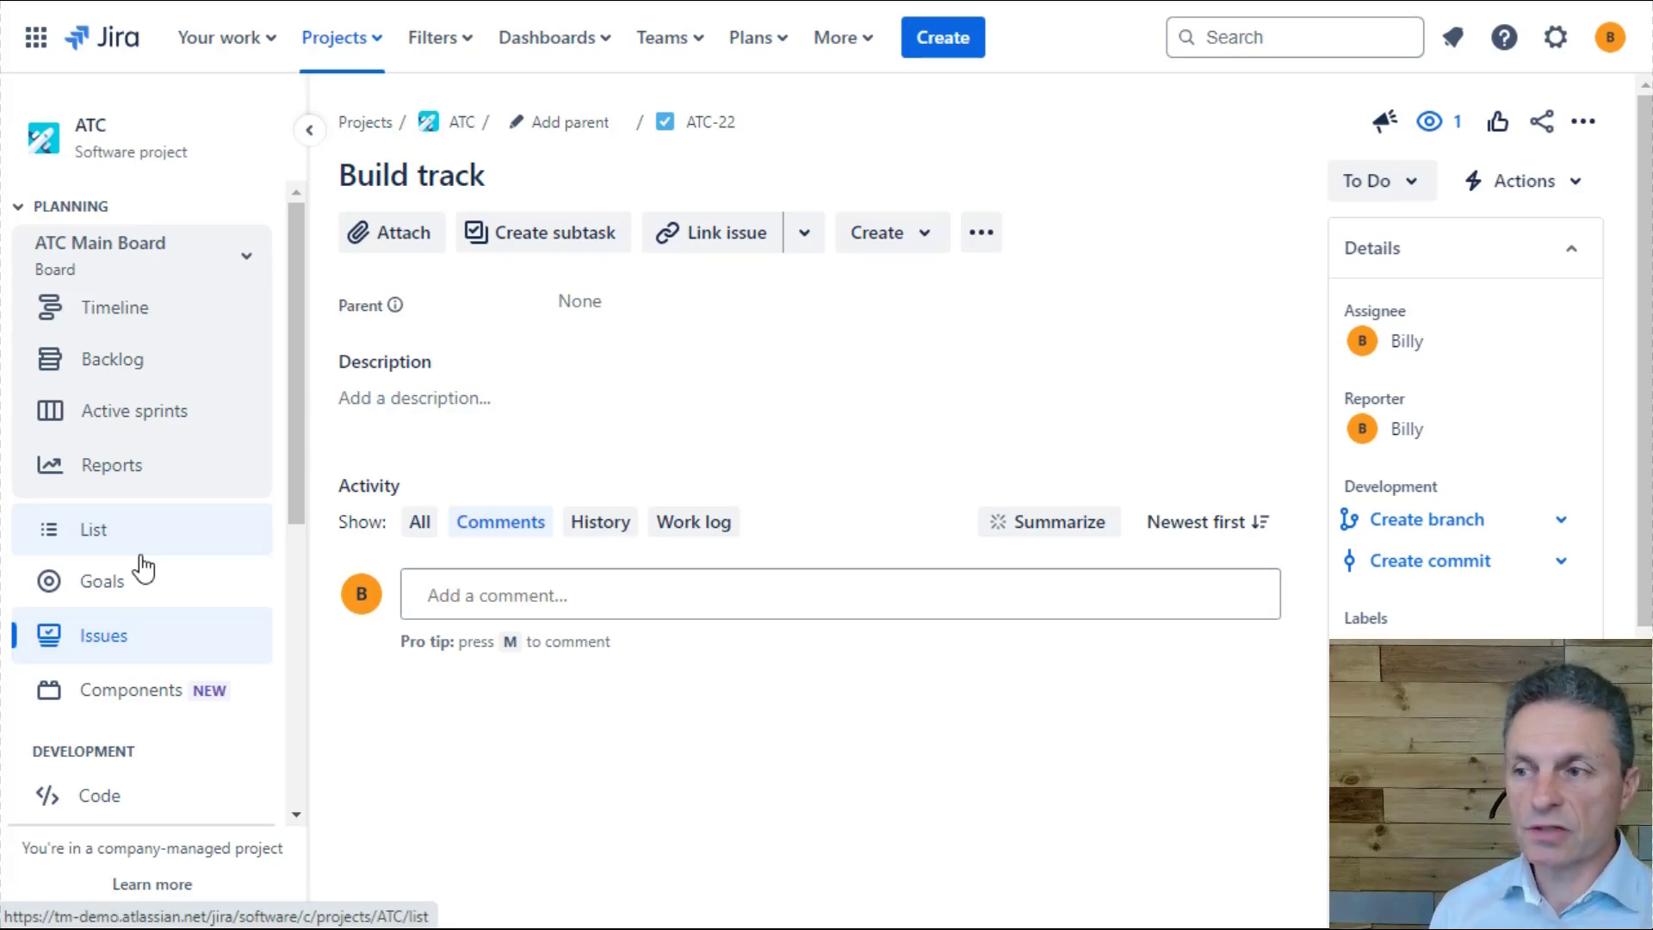
click(135, 650)
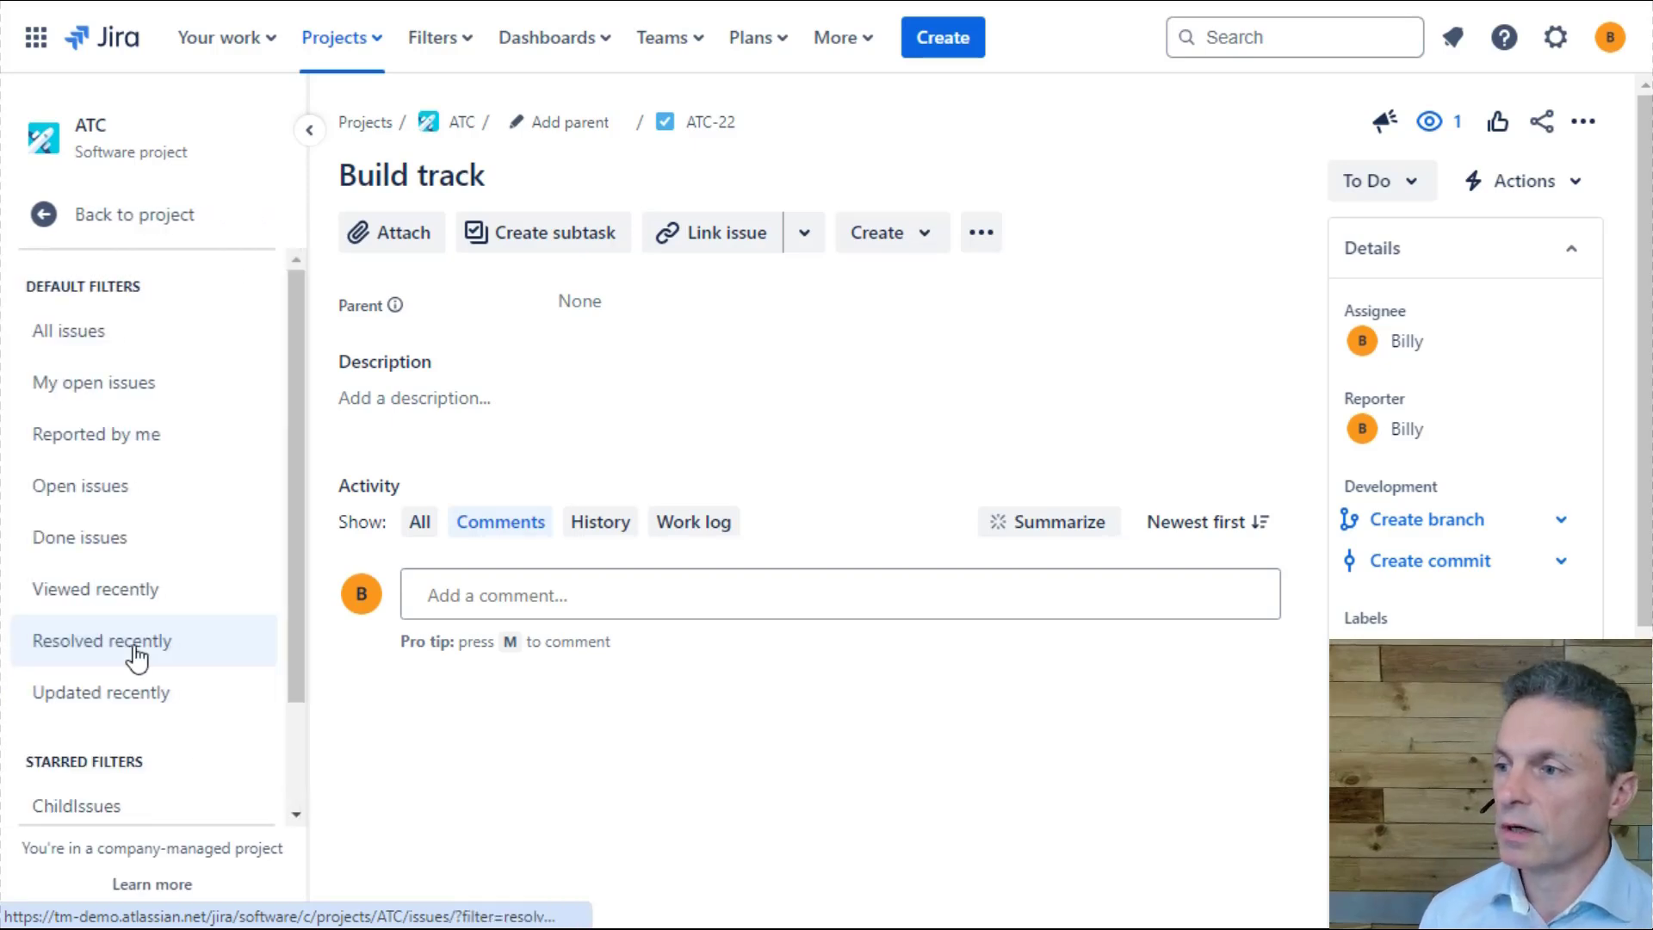
click(136, 333)
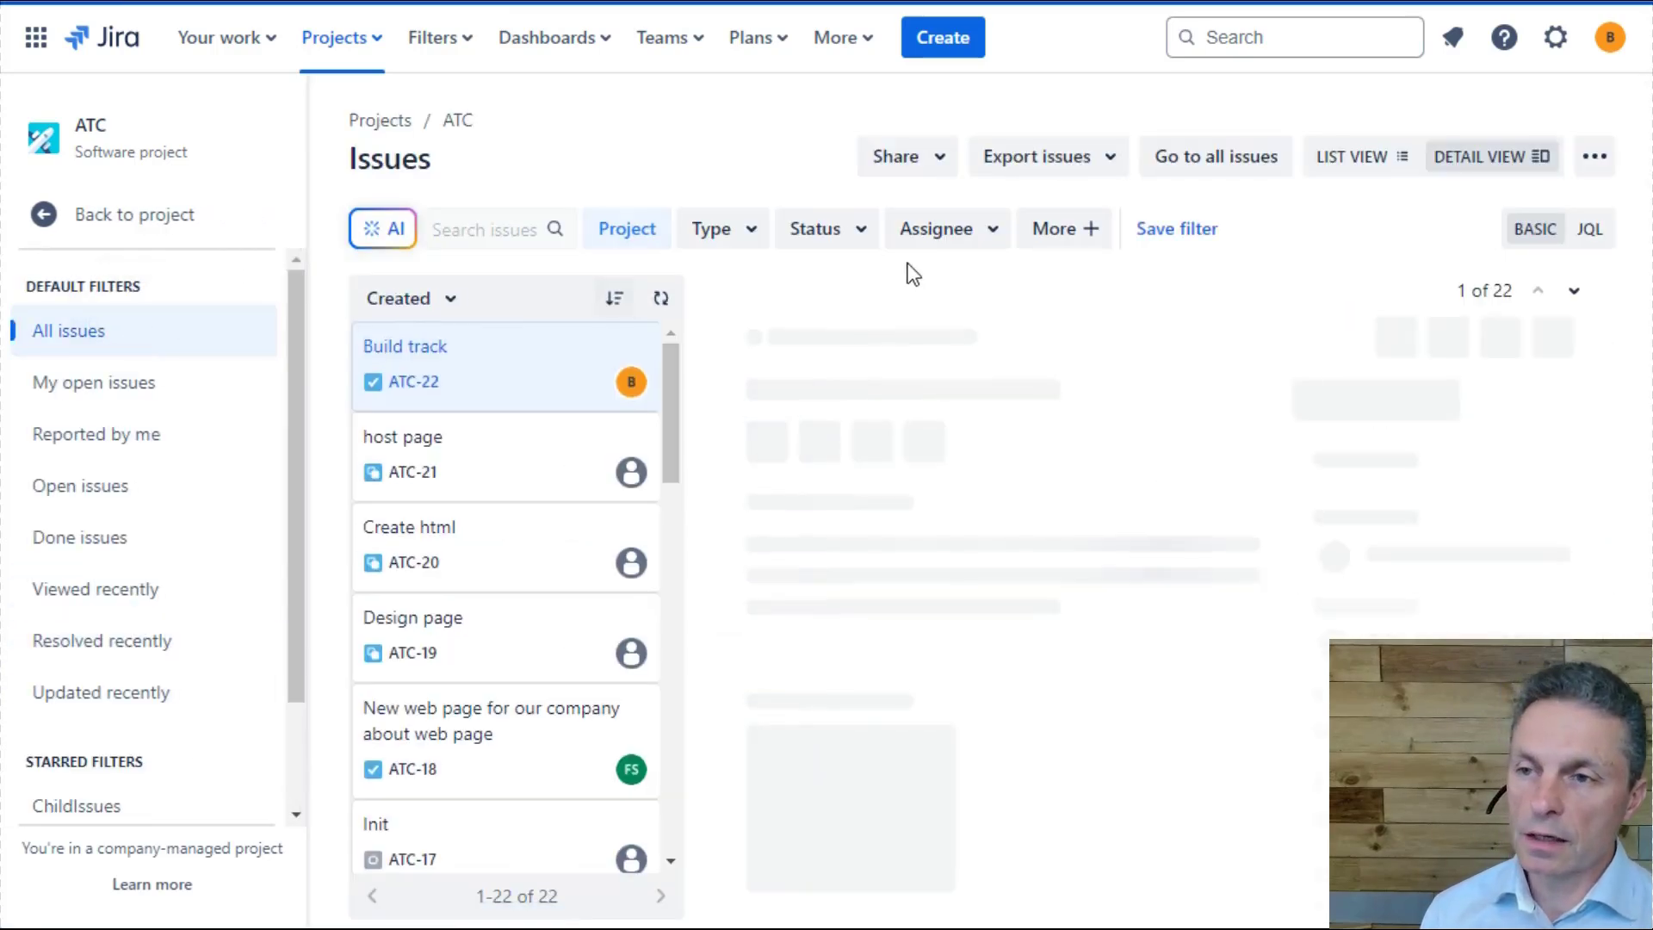
- Filter the project's issue list by adding a Components criterion equal to Track
click(1096, 234)
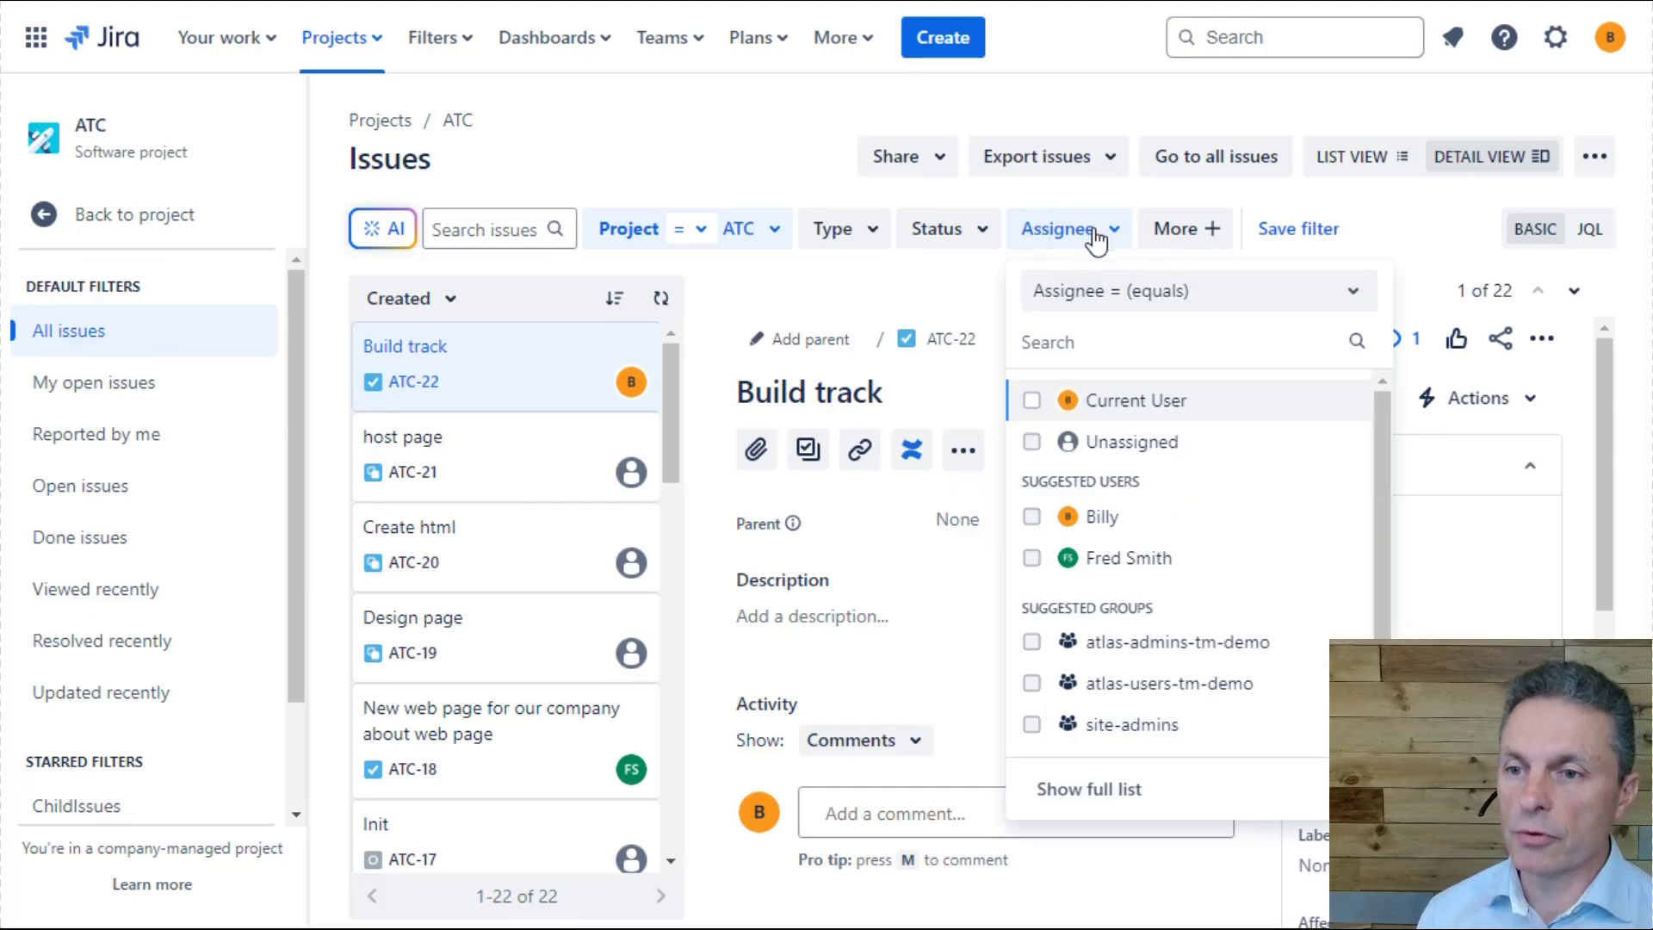
click(1212, 241)
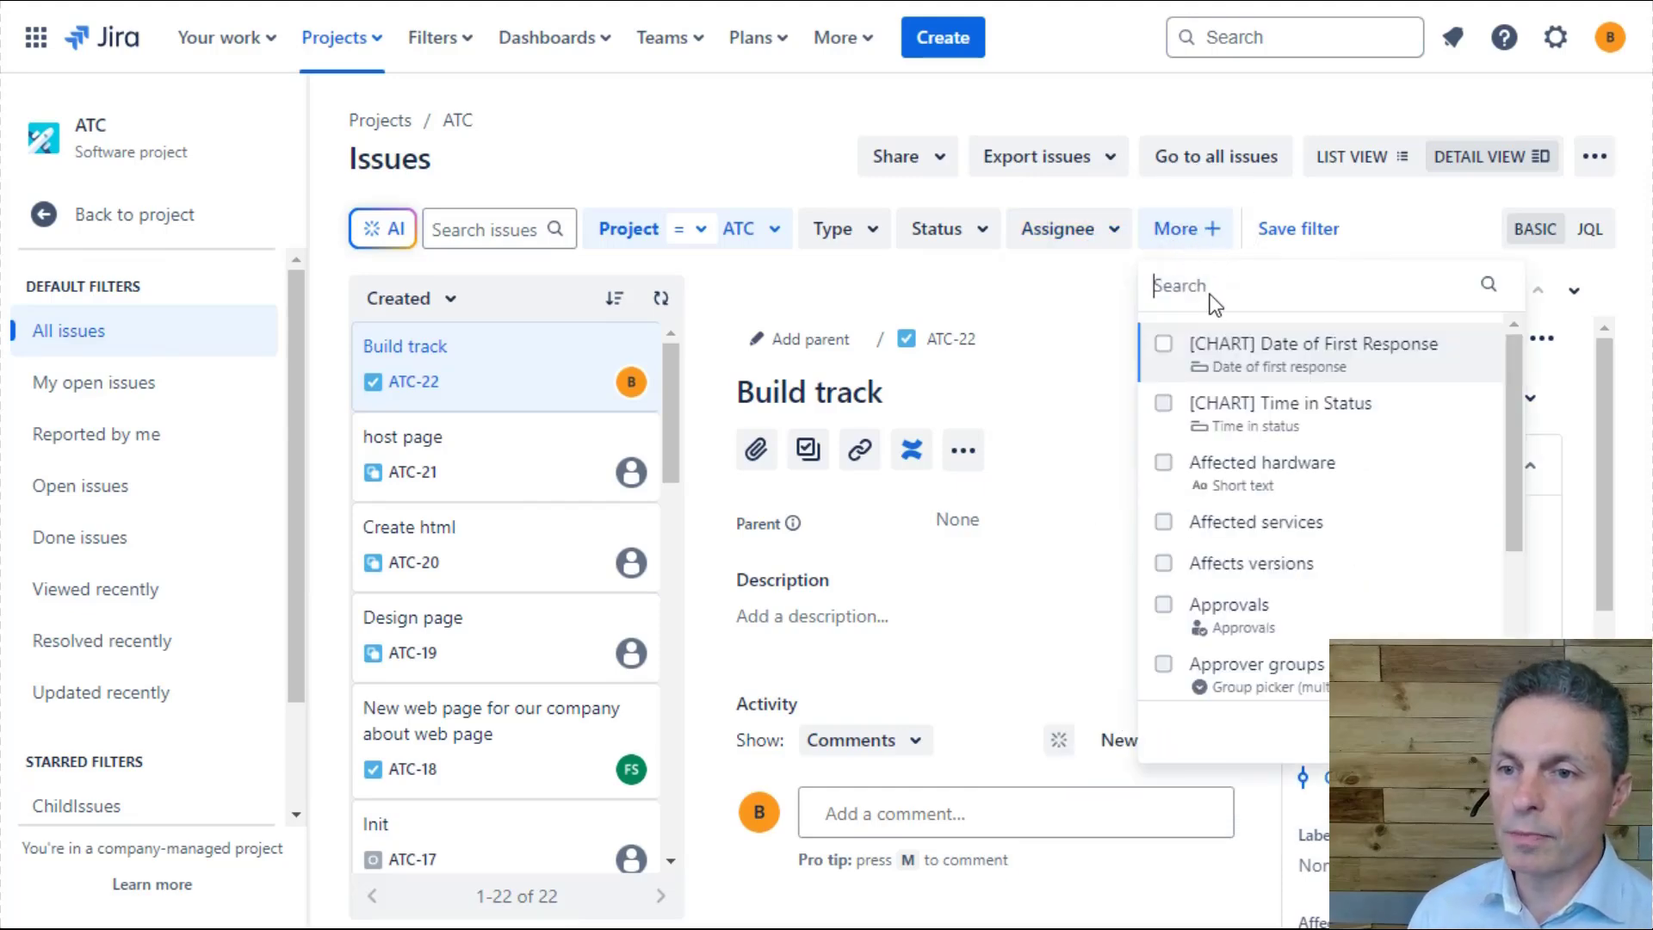
text(compo)
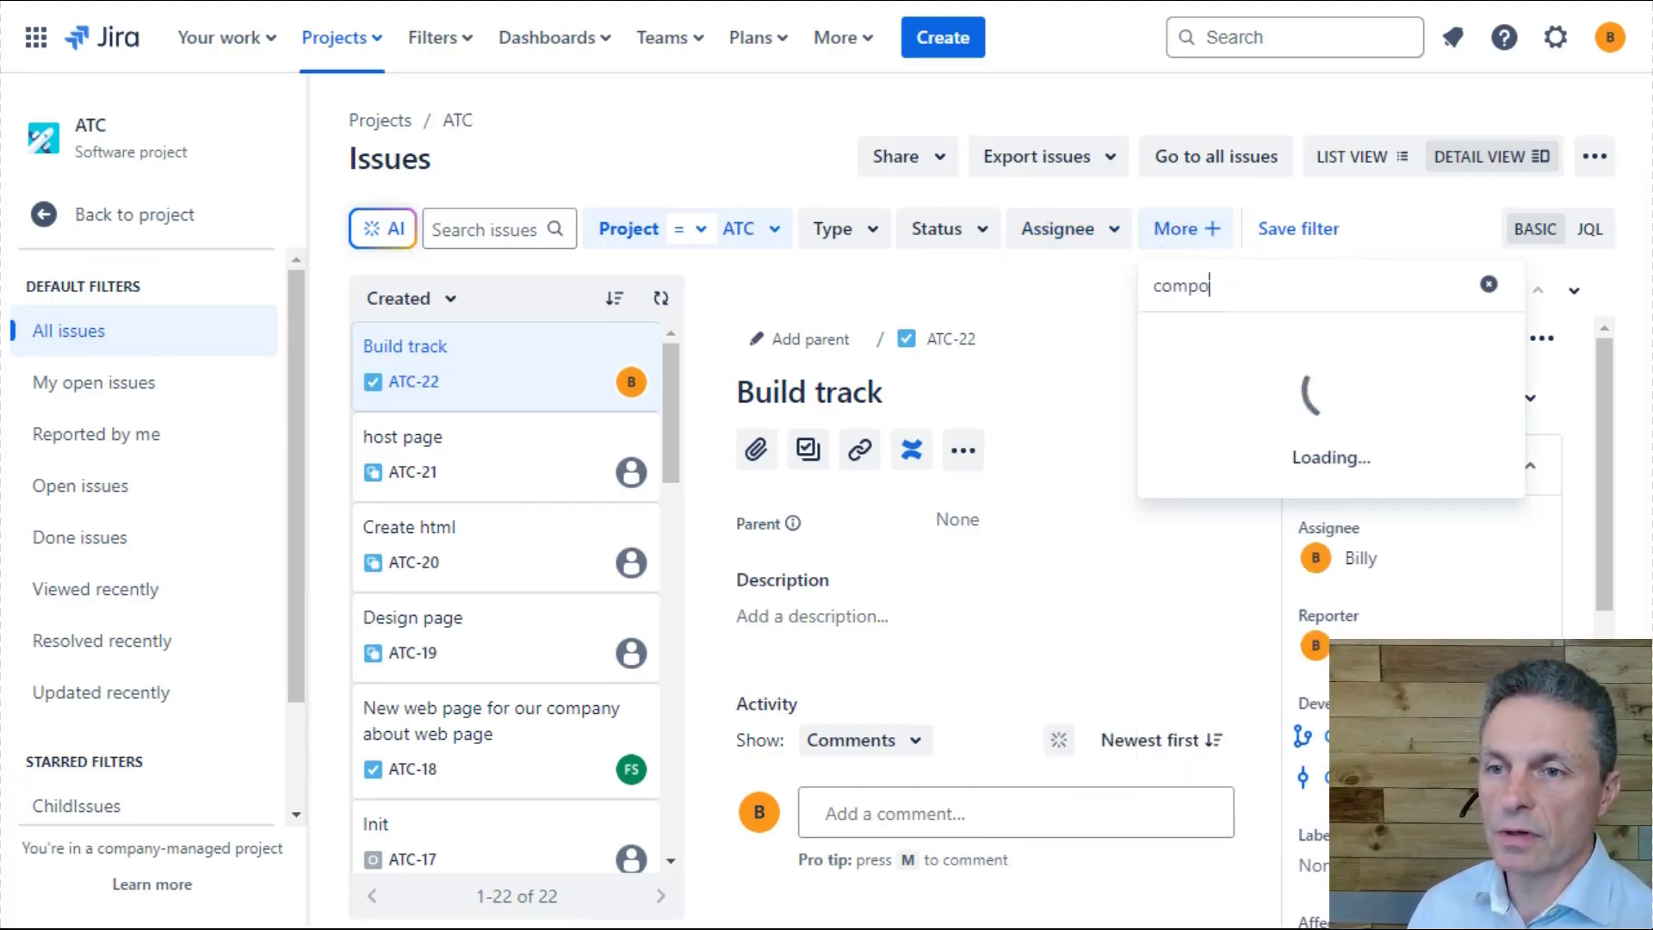
text(n)
click(1189, 346)
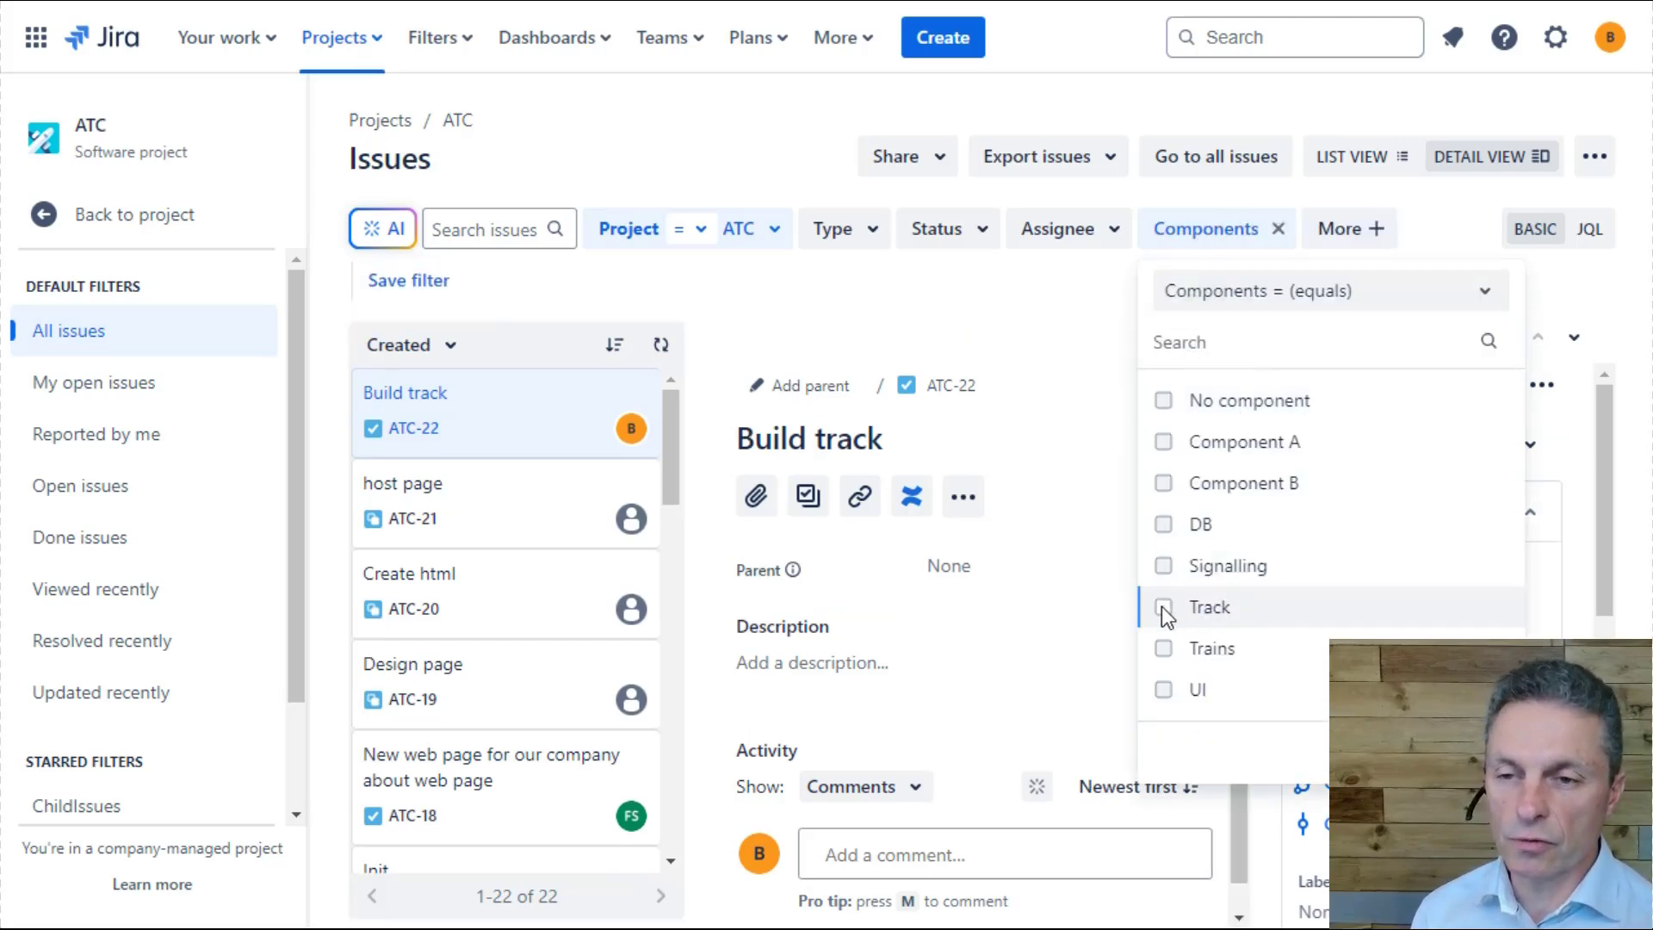
click(1164, 609)
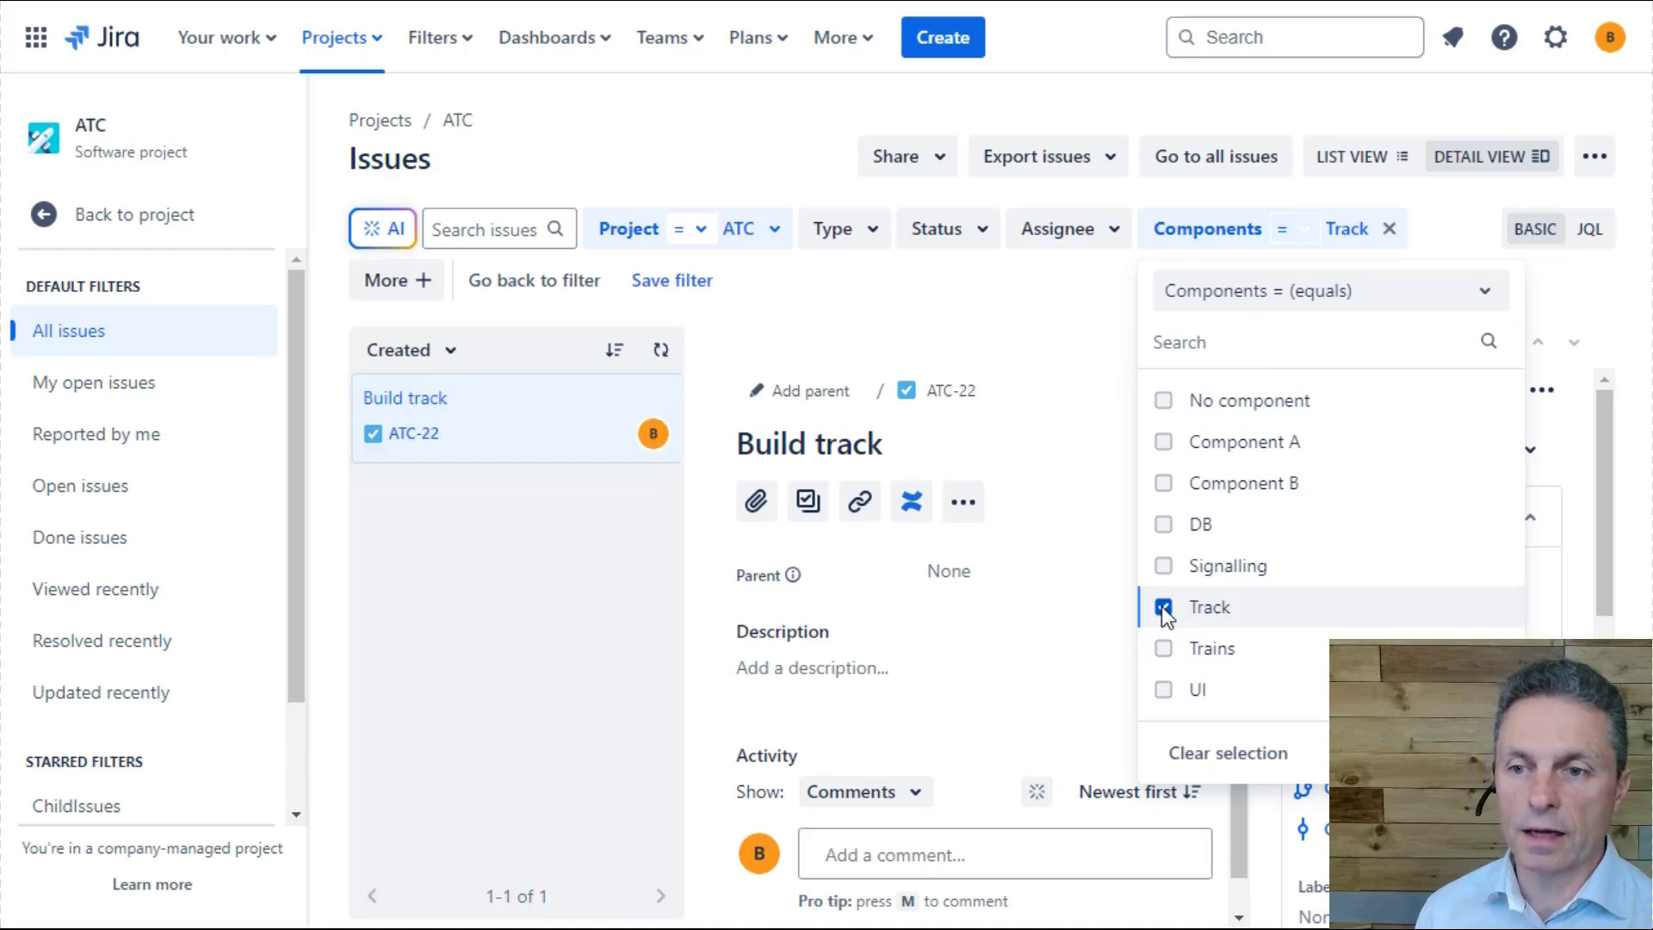
click(995, 300)
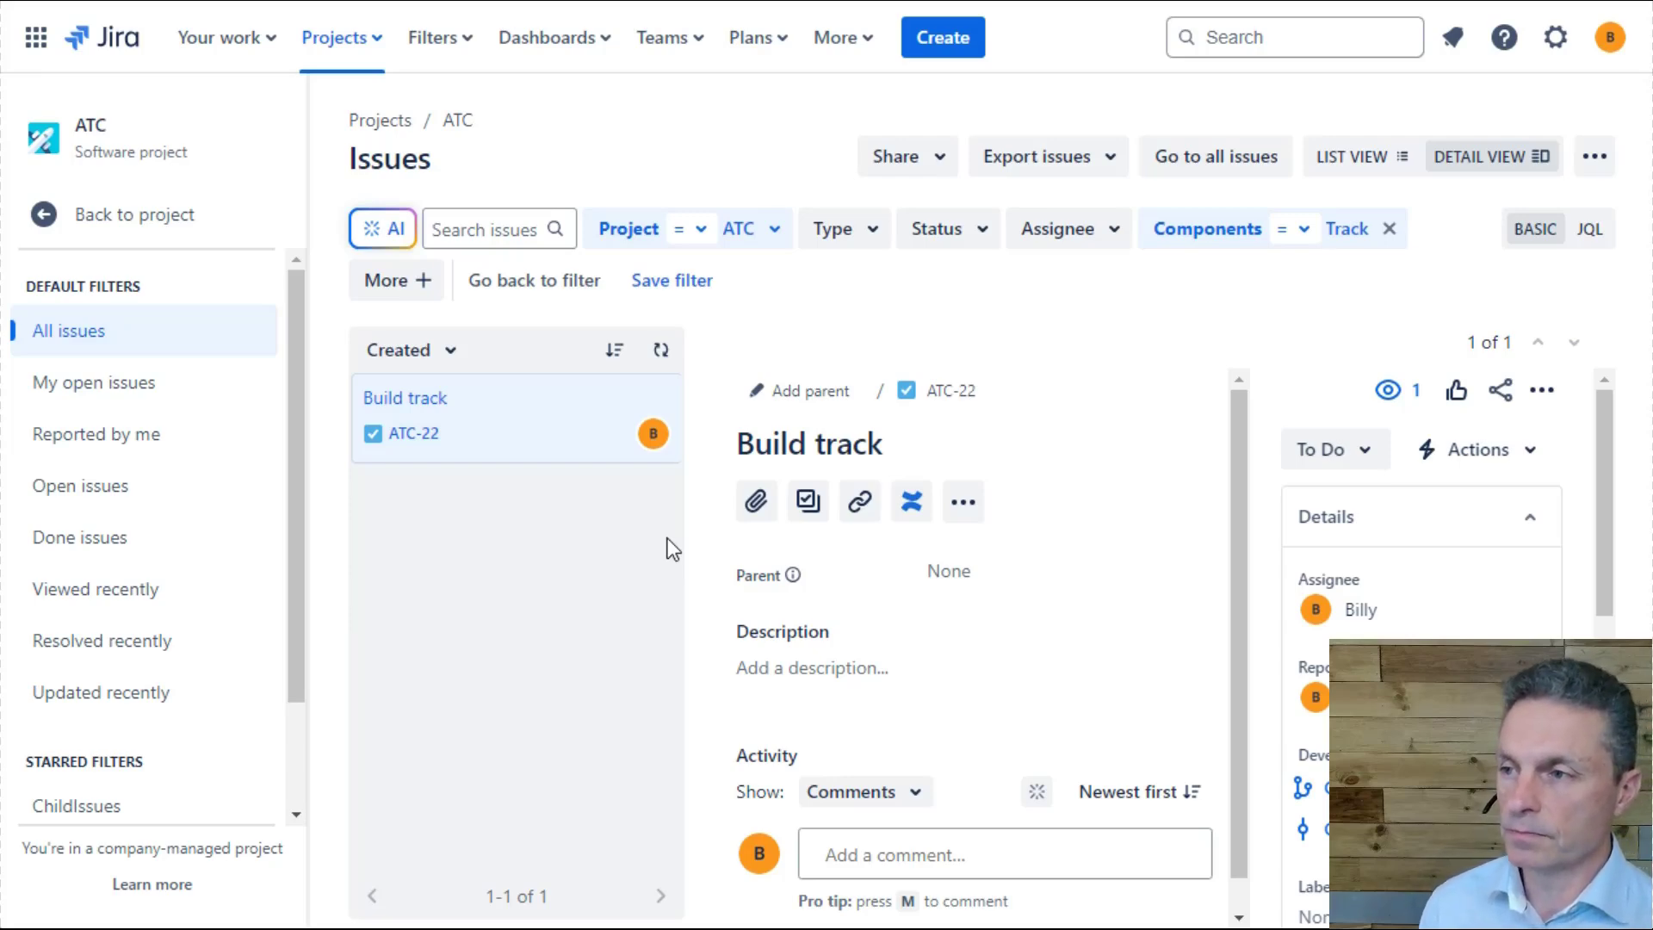
- Leave the issue filters and open the Releases page of the ATC project
click(129, 220)
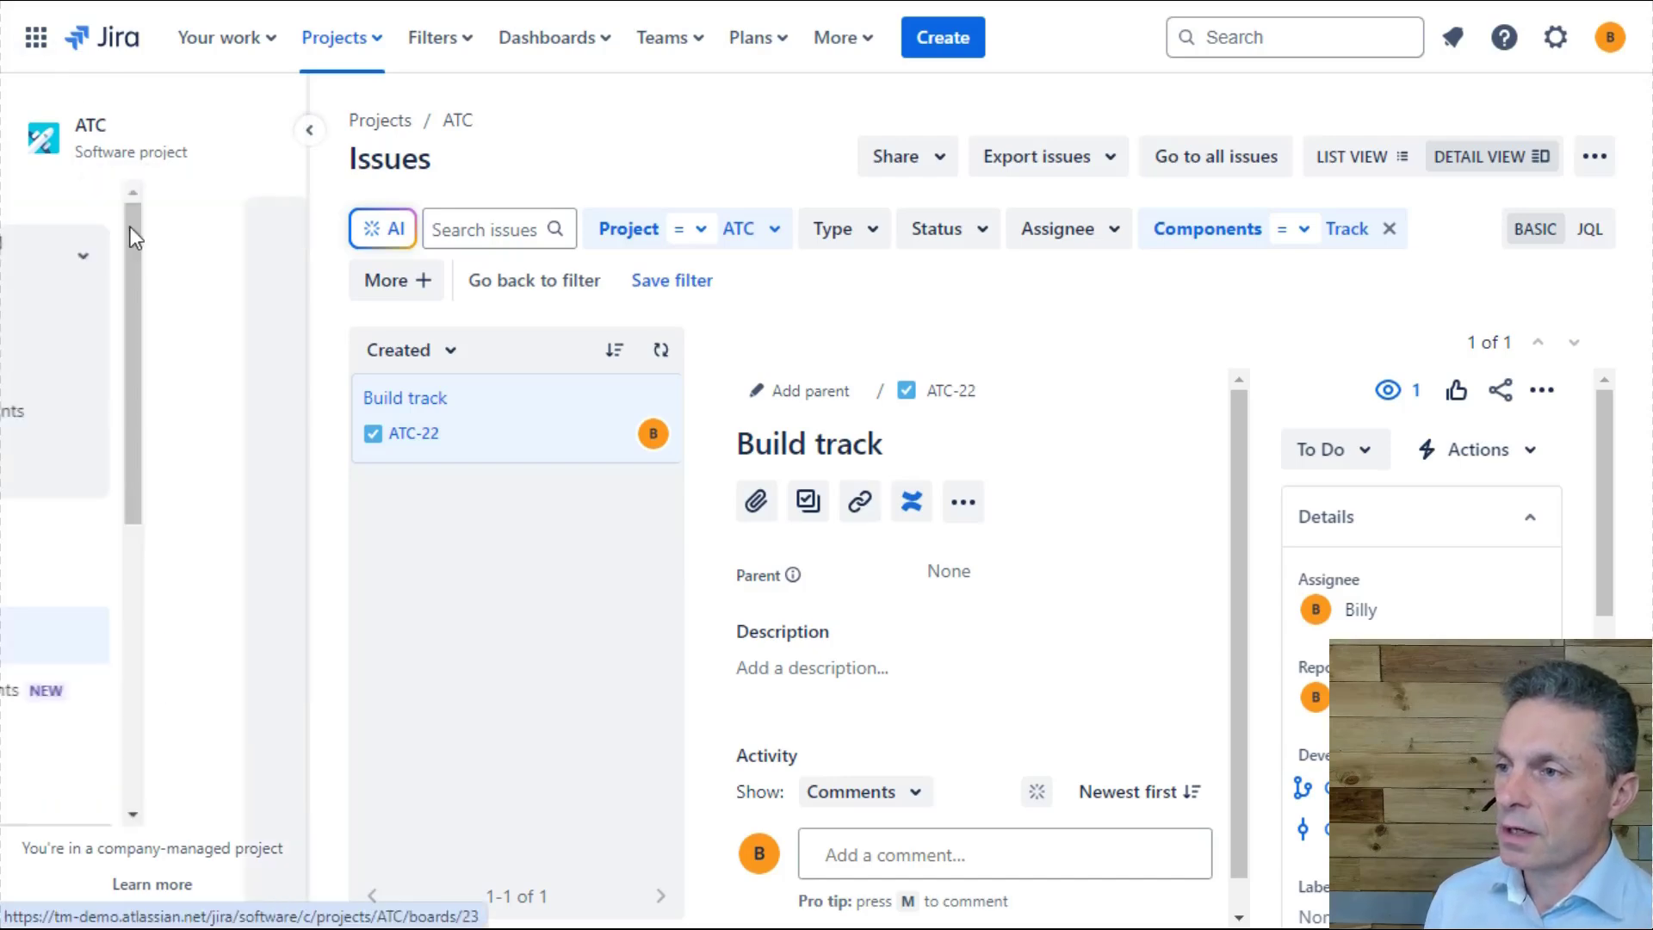
scroll(247, 465, down, 2)
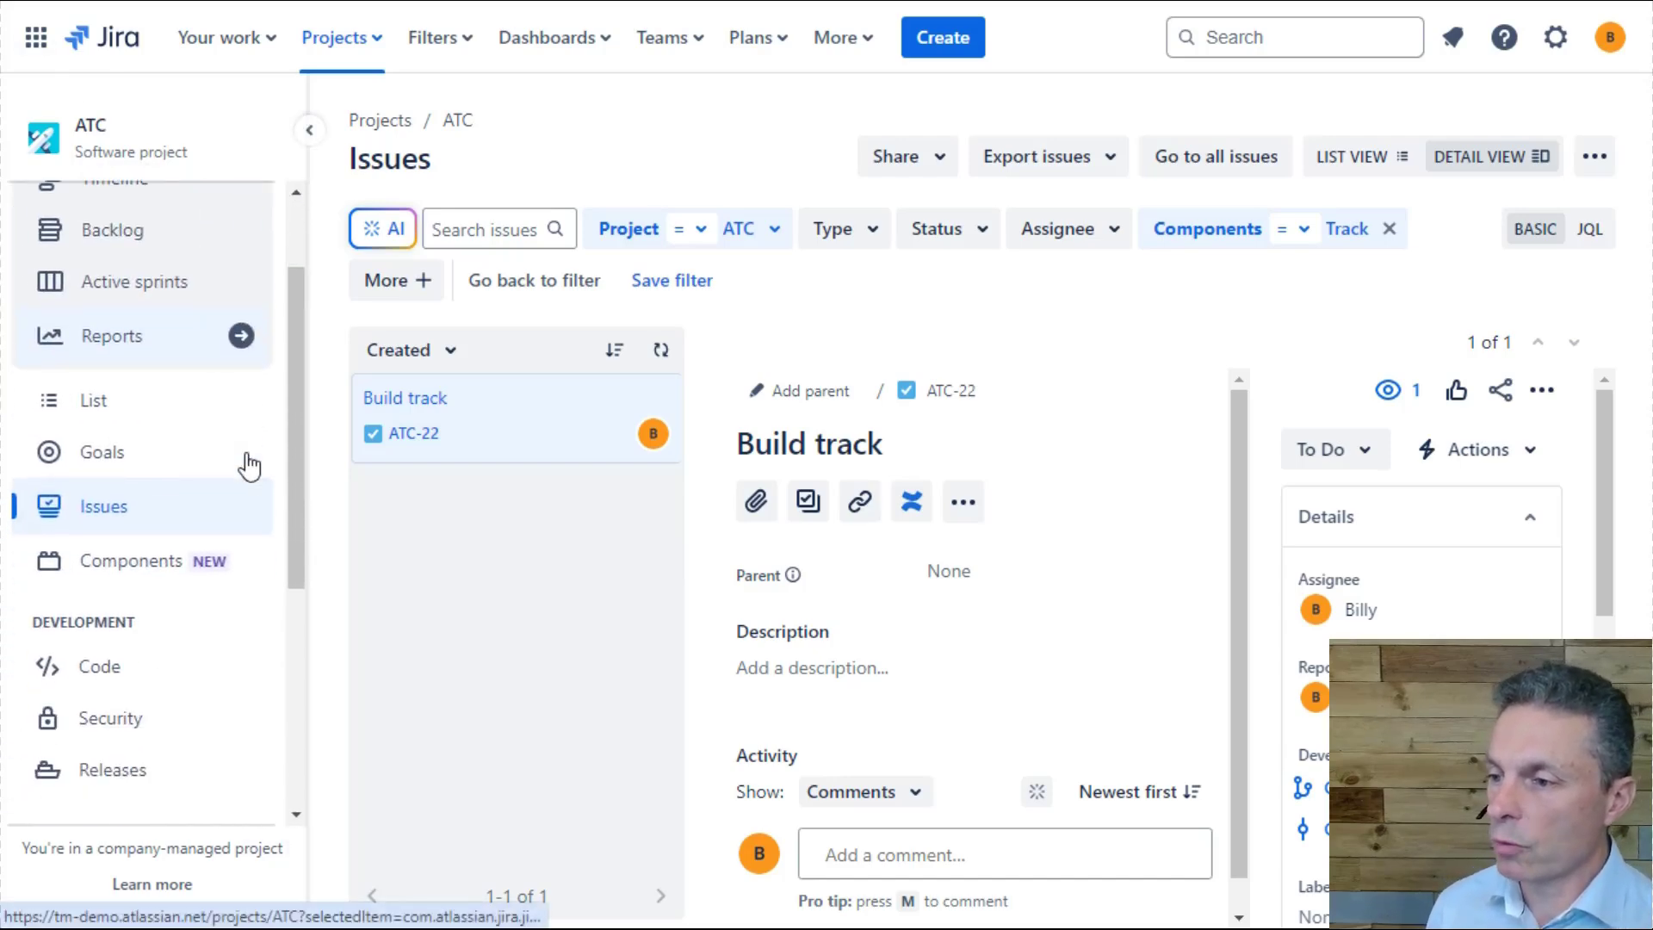
scroll(247, 461, down, 2)
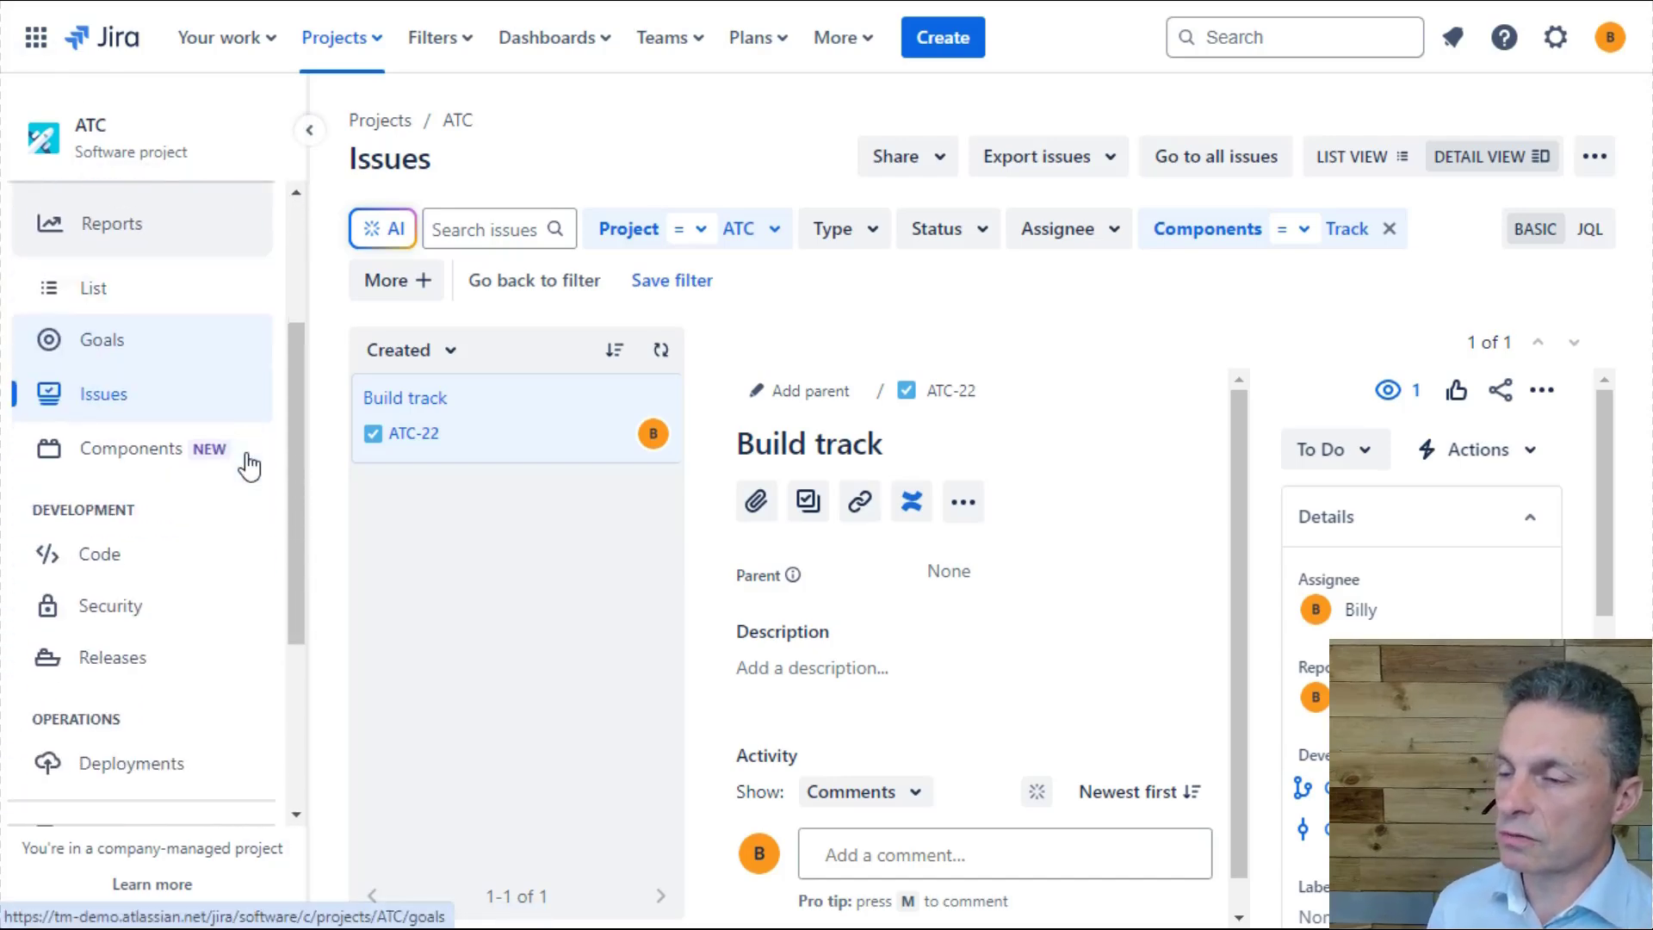
click(198, 660)
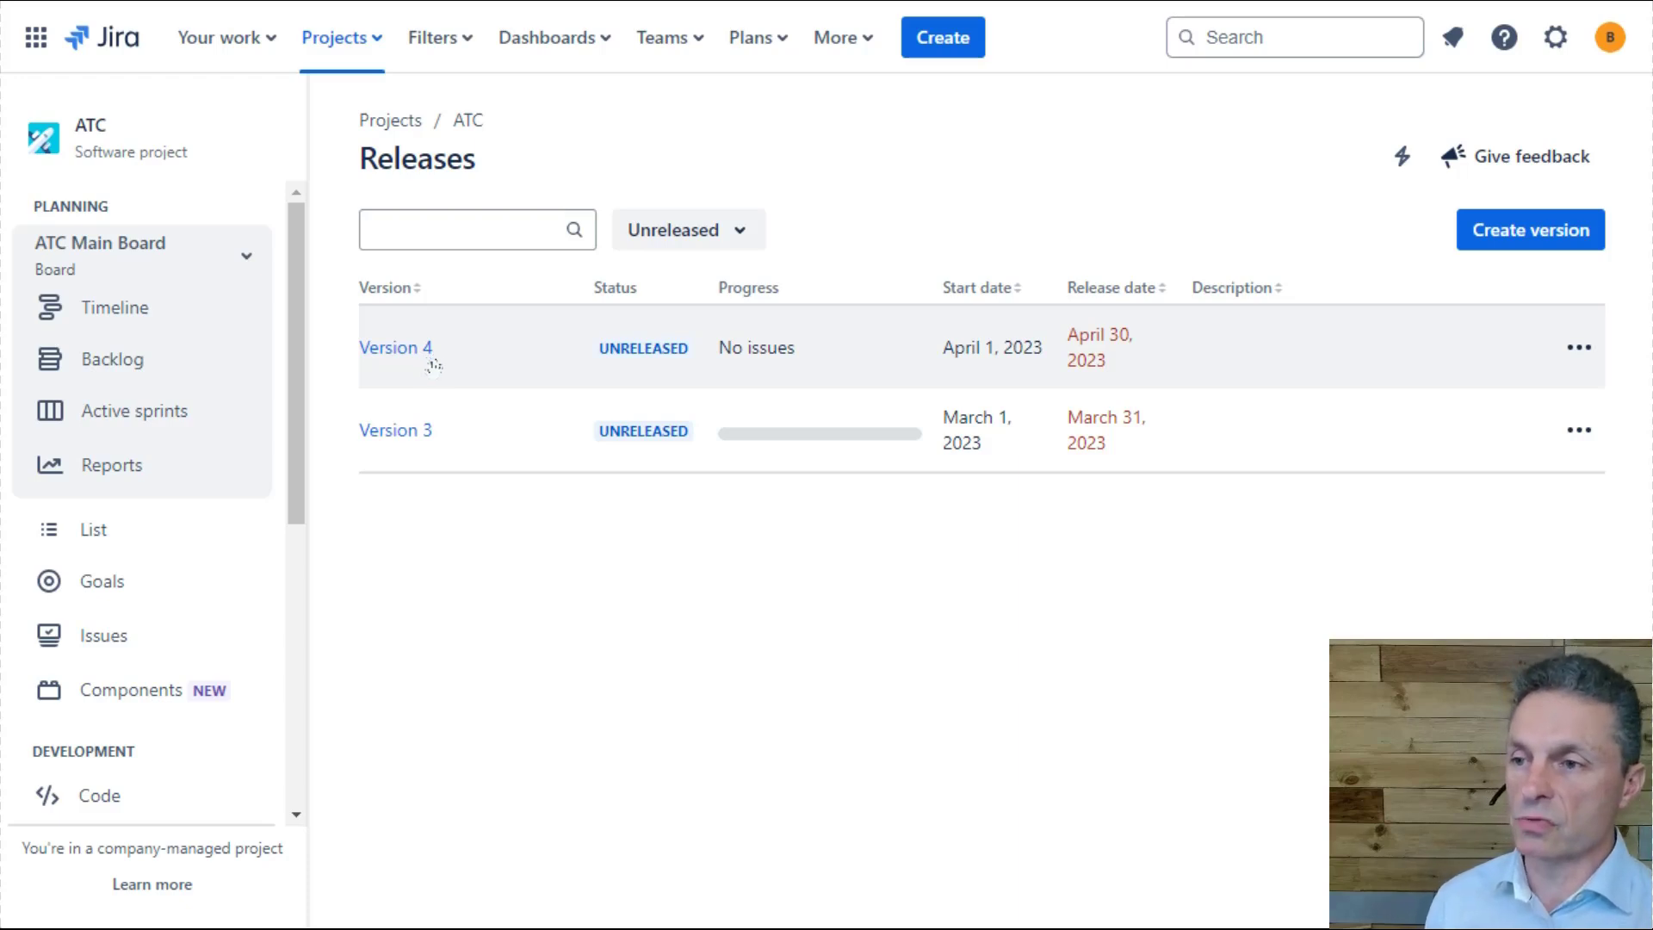
- Create a version named Milestone A with the release date 5/30/2024 and save it
click(1541, 246)
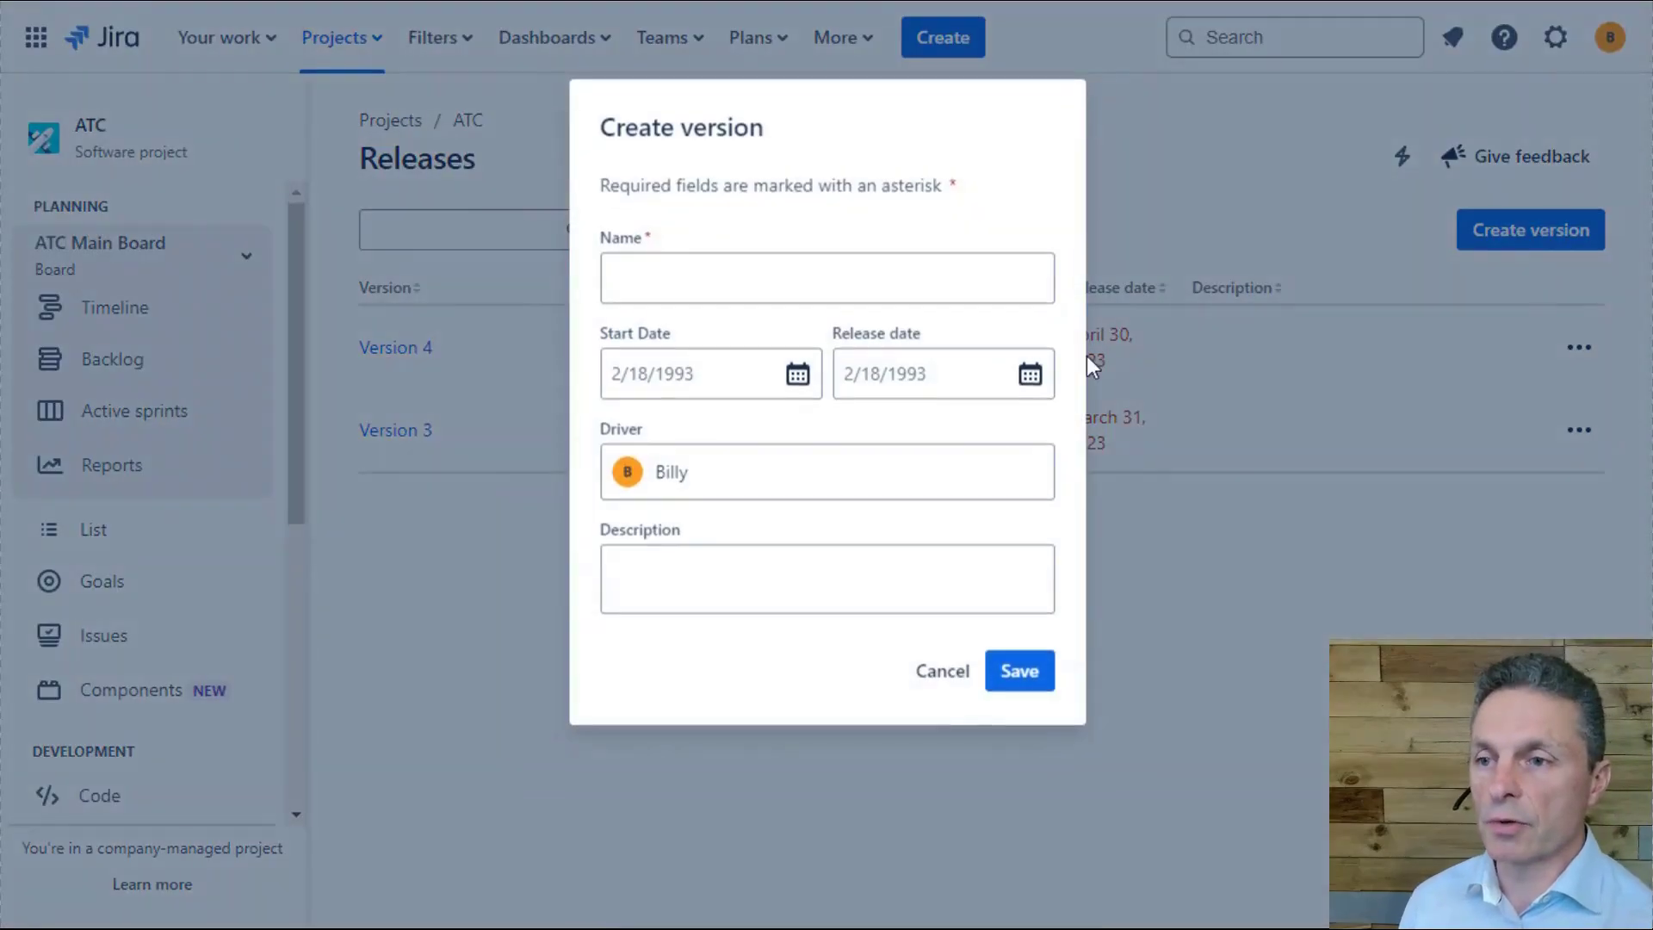
click(887, 276)
text(Milestone )
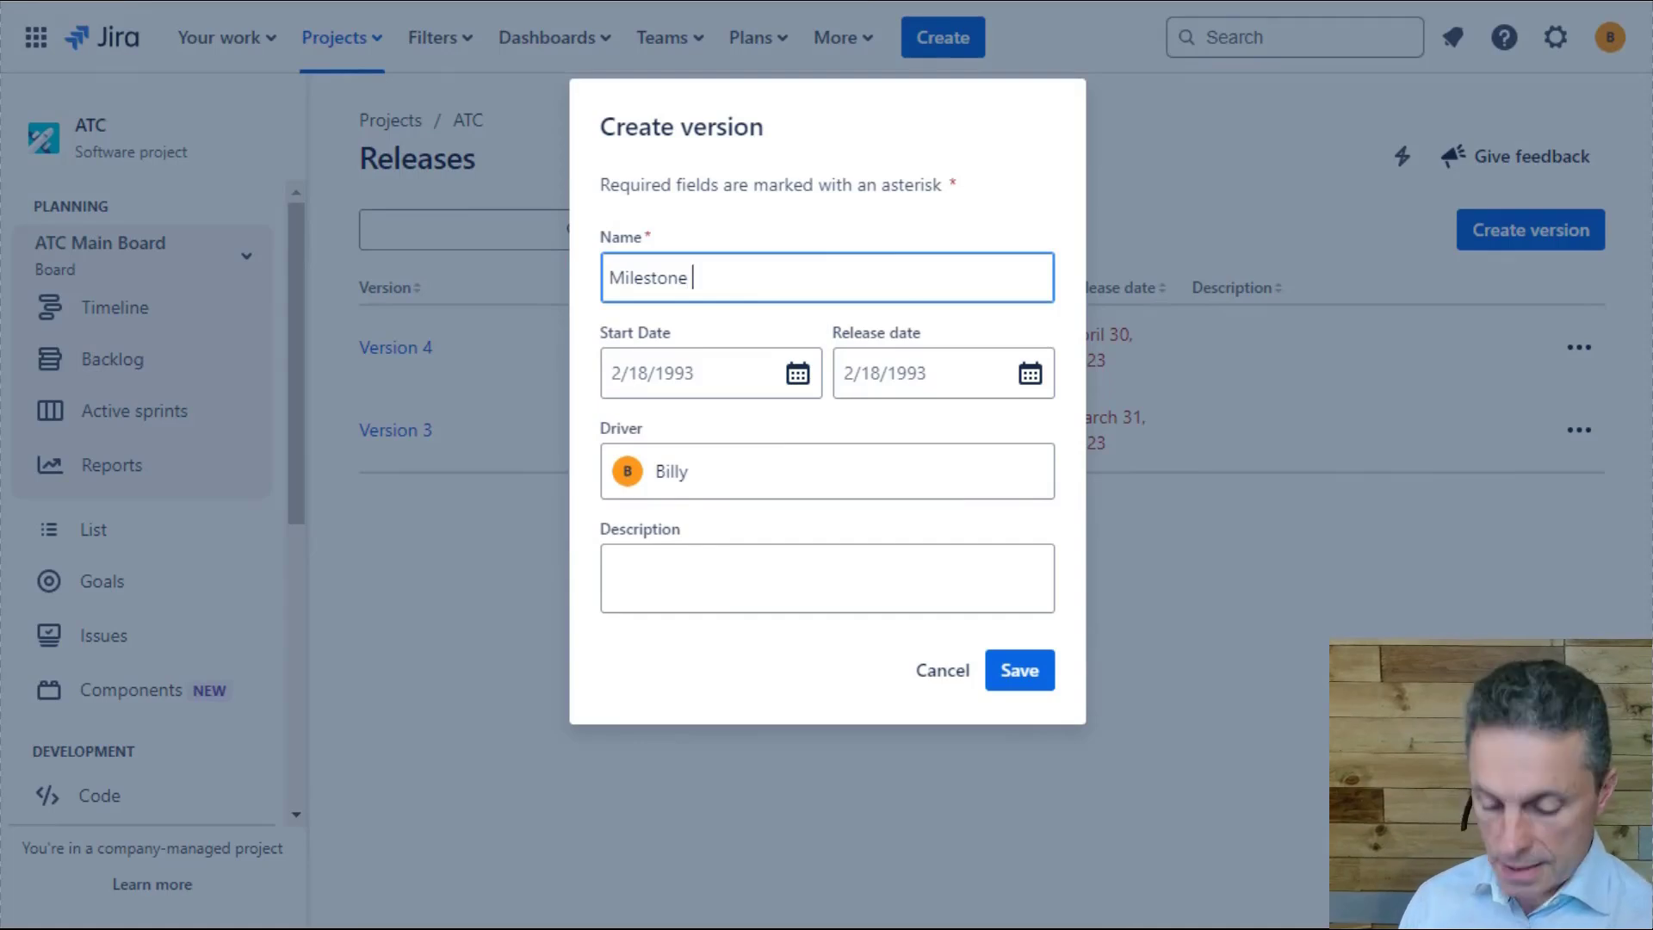
text(A)
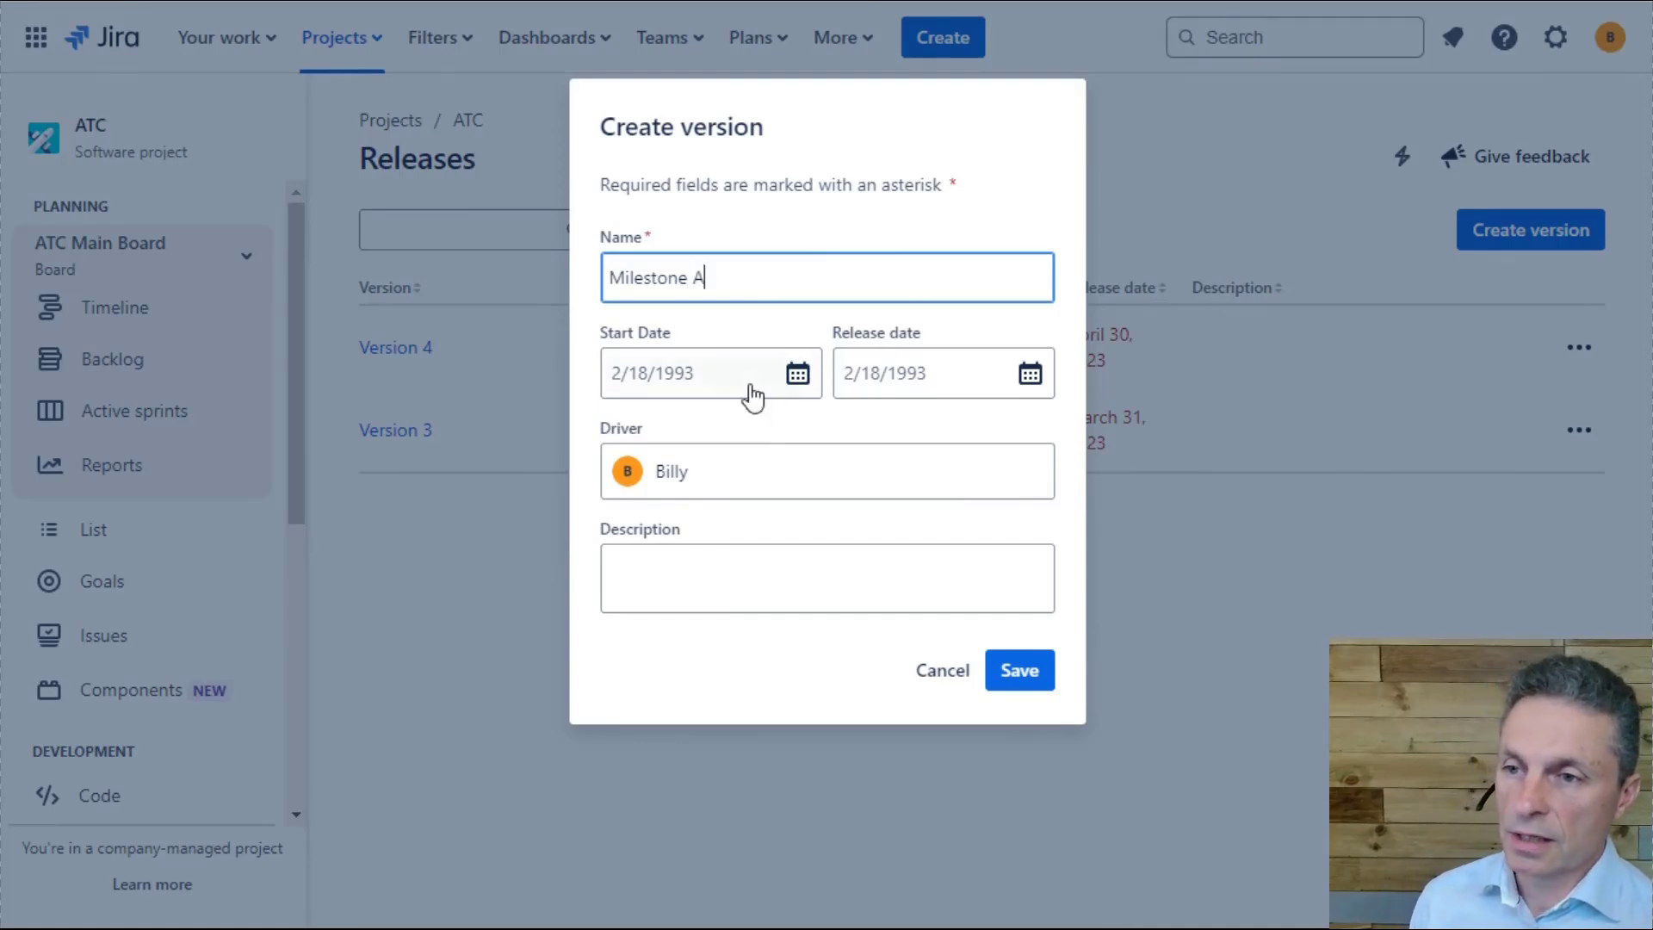
click(973, 379)
click(1112, 704)
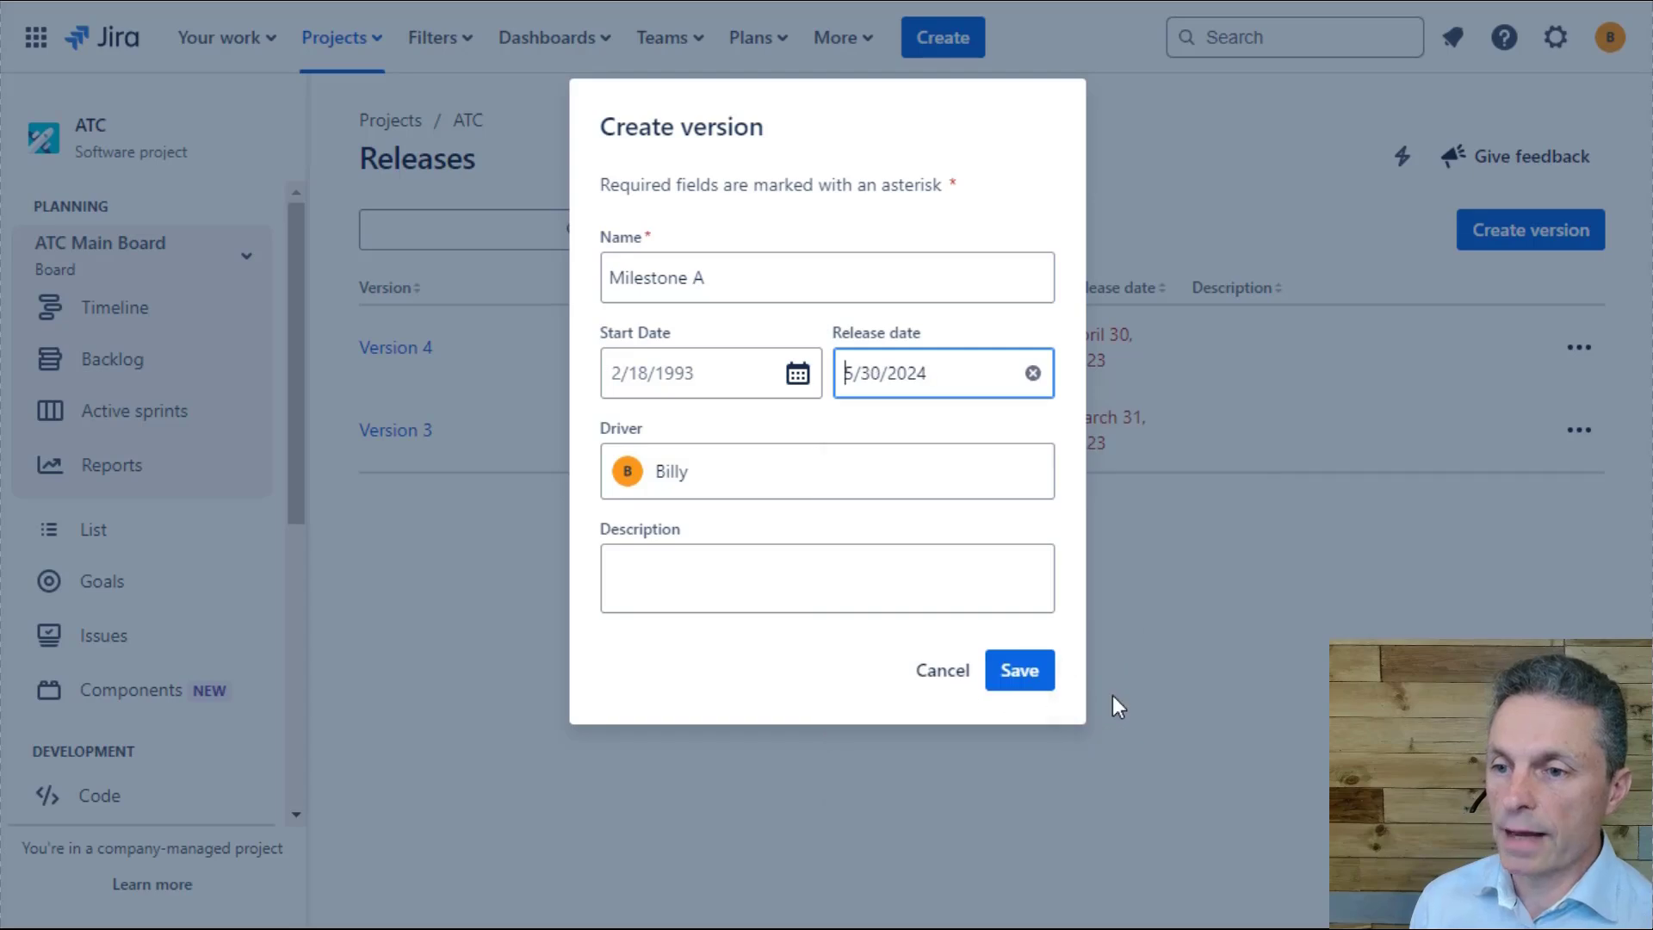
click(1026, 670)
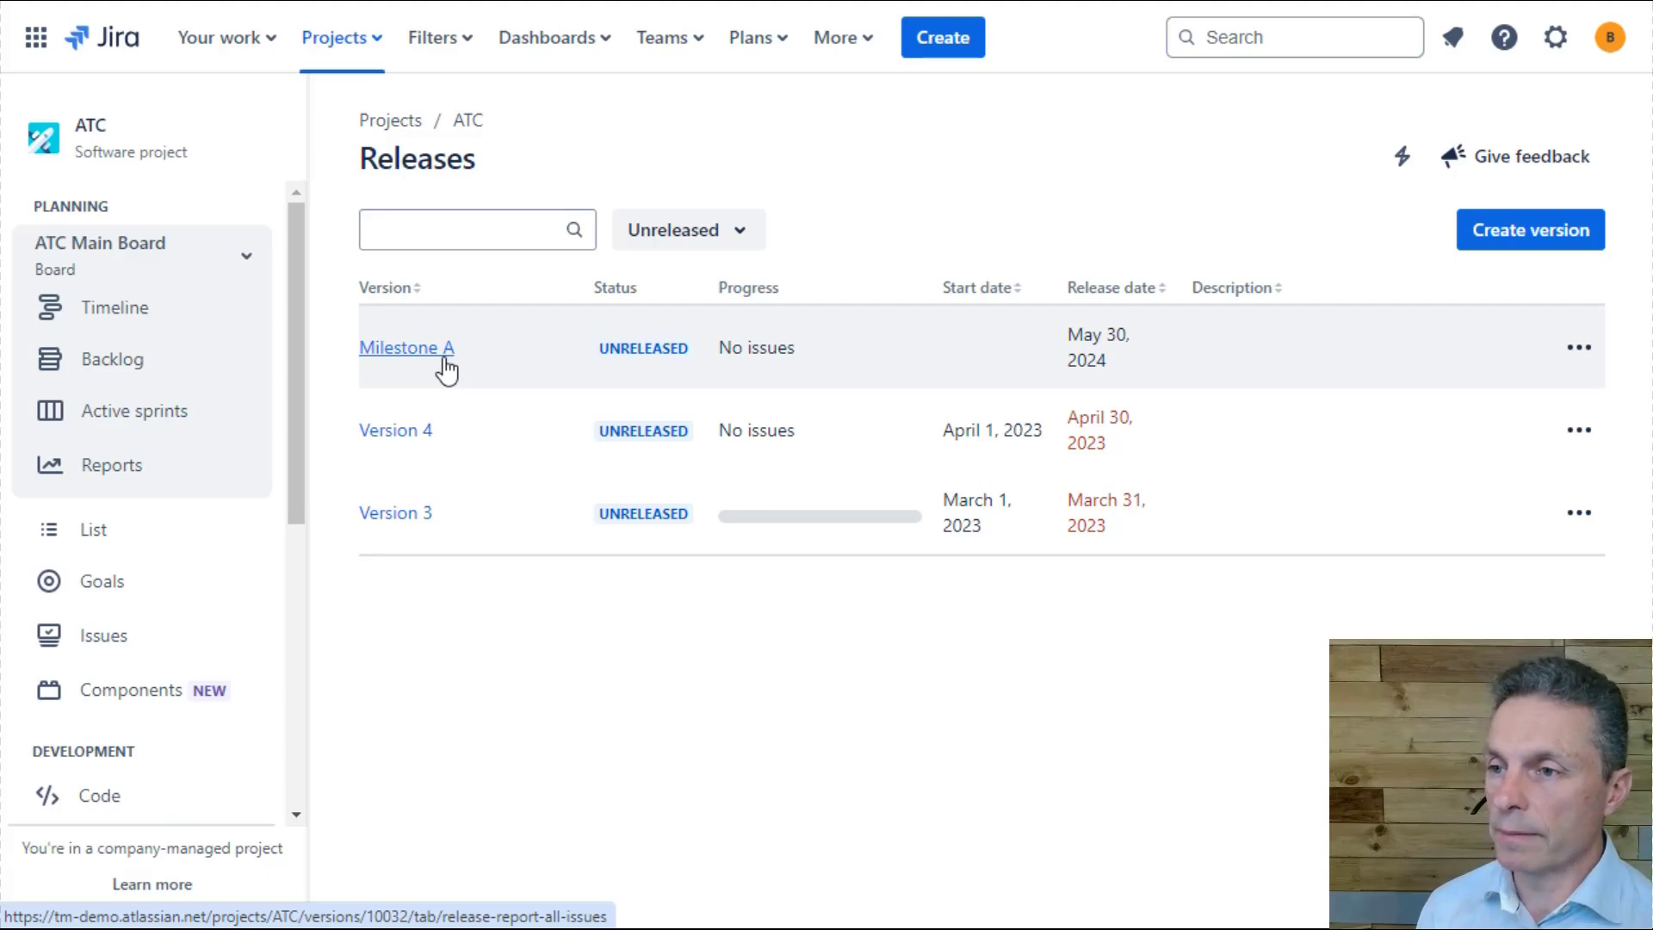
- Start a new Task issue with the summary "Create Train" and assign it the Trains component
click(941, 38)
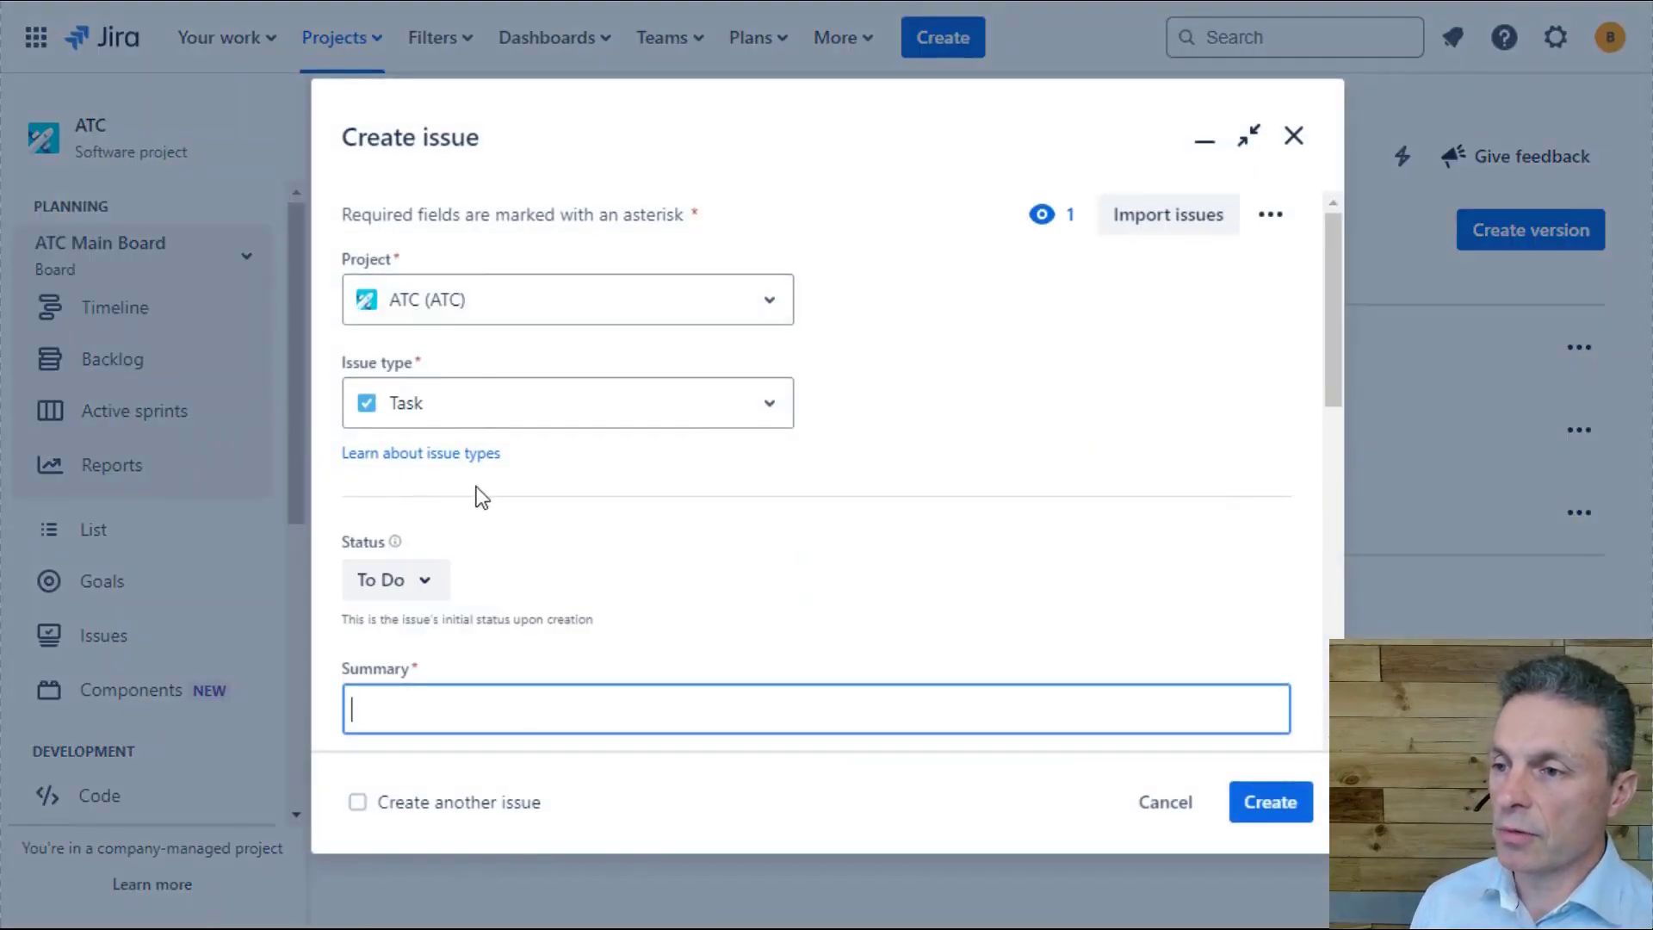
click(483, 715)
text(Create Train)
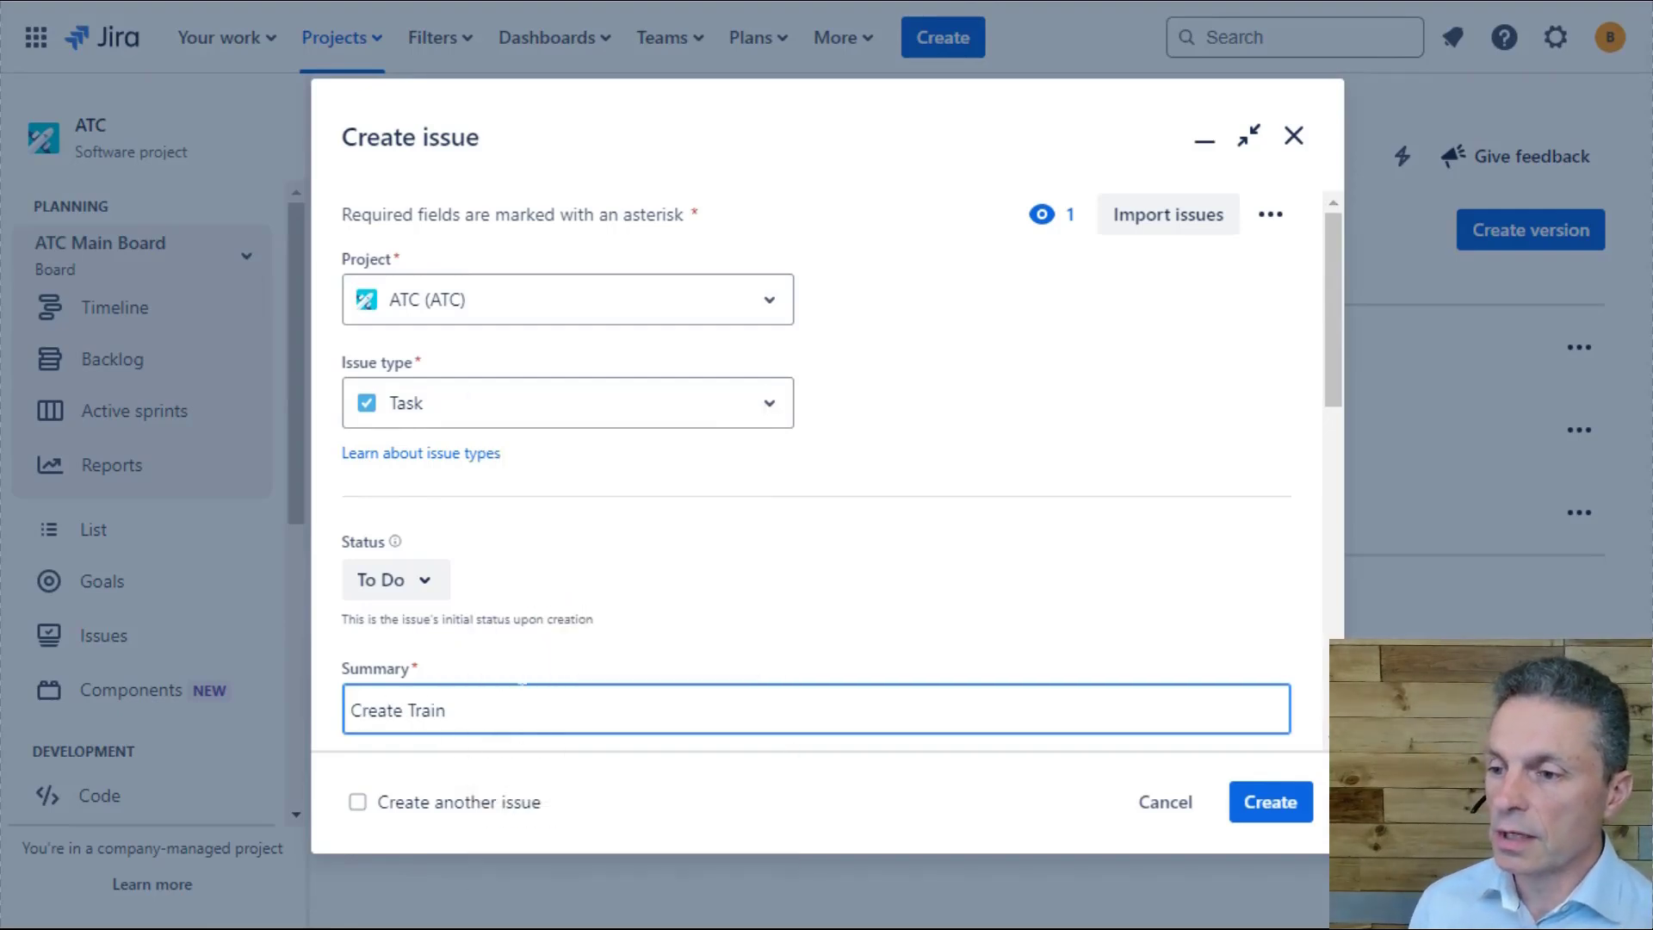
scroll(551, 637, down, 3)
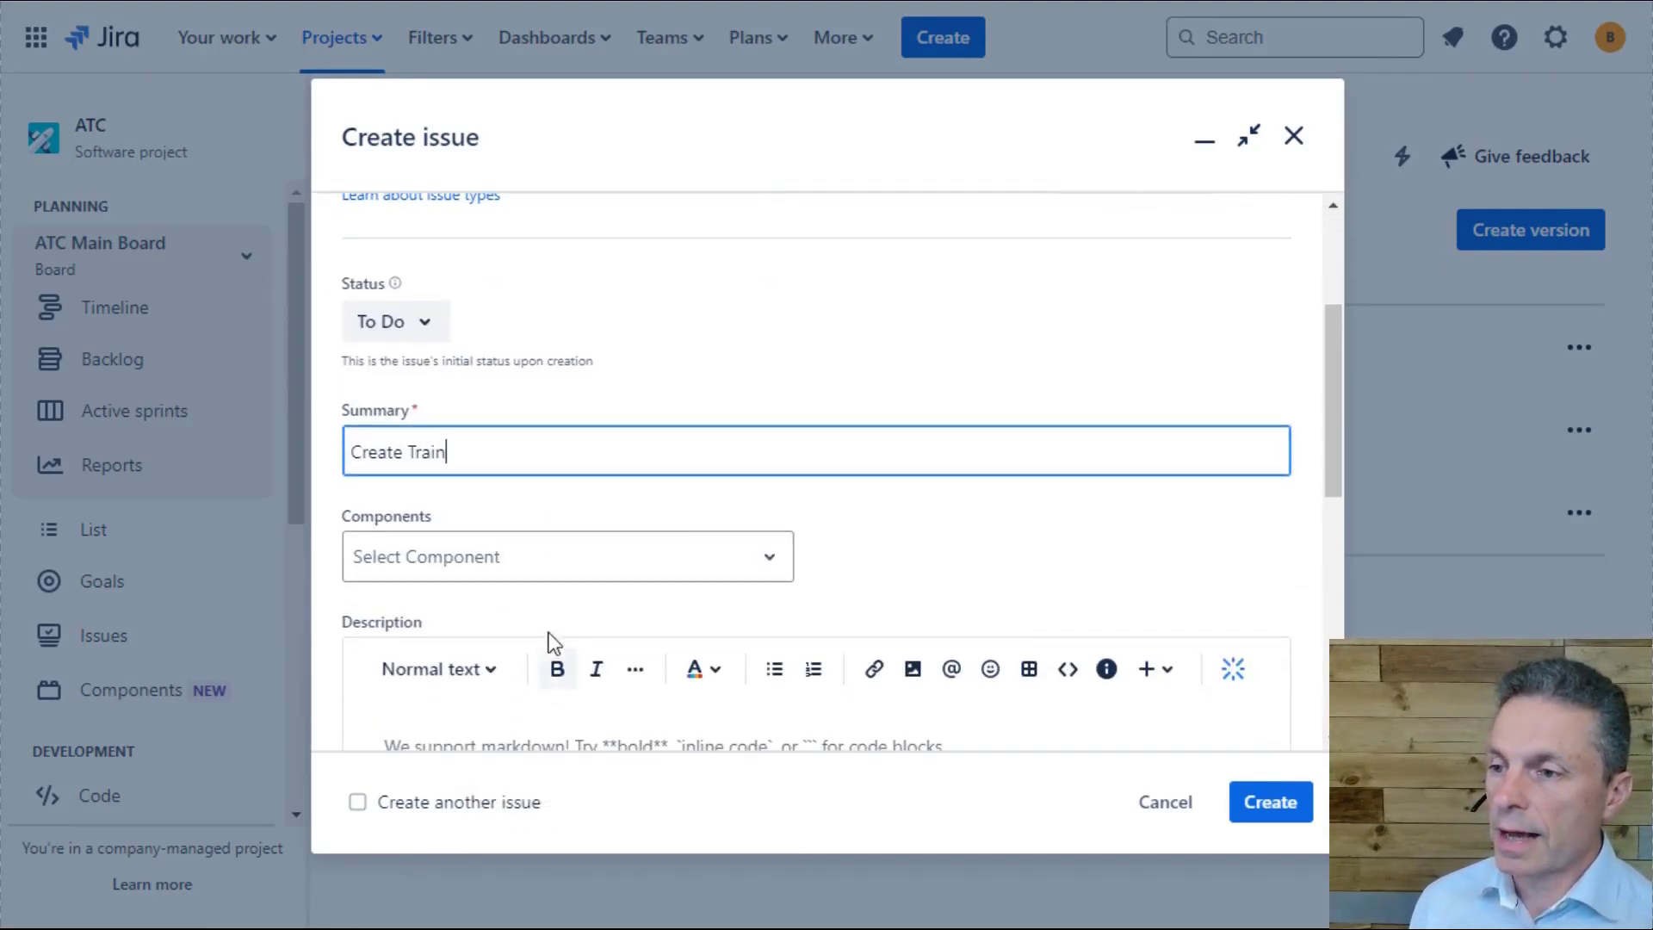
click(576, 577)
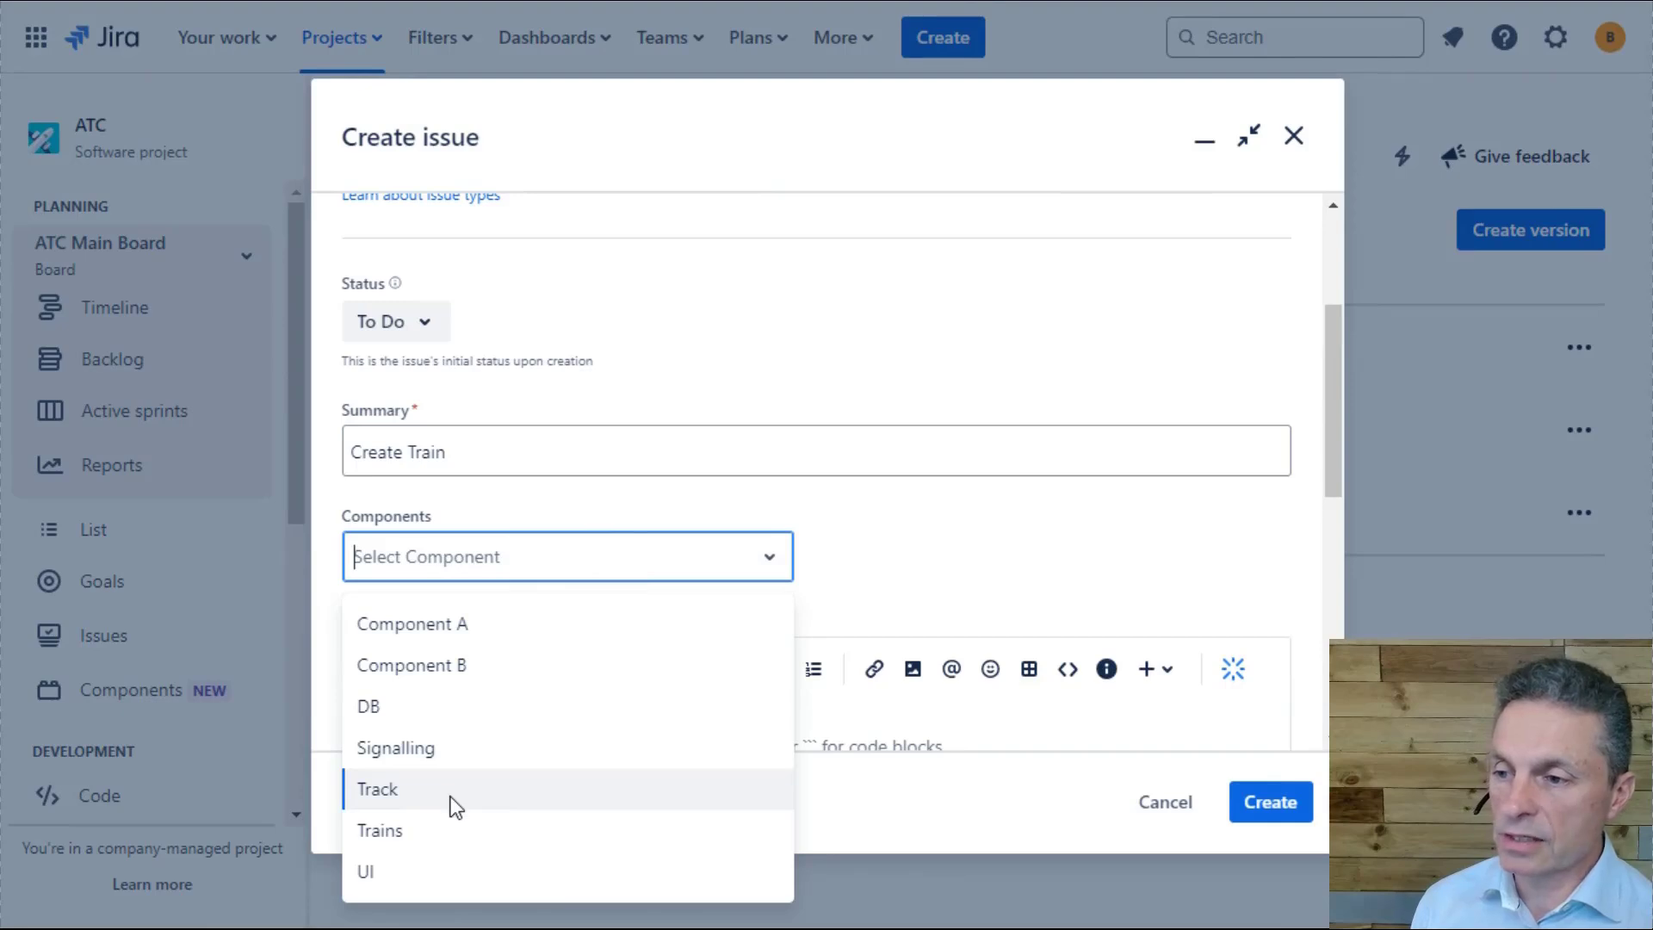
click(460, 830)
- Set the Create Train task's fix version to Milestone A and create the issue
scroll(869, 543, down, 7)
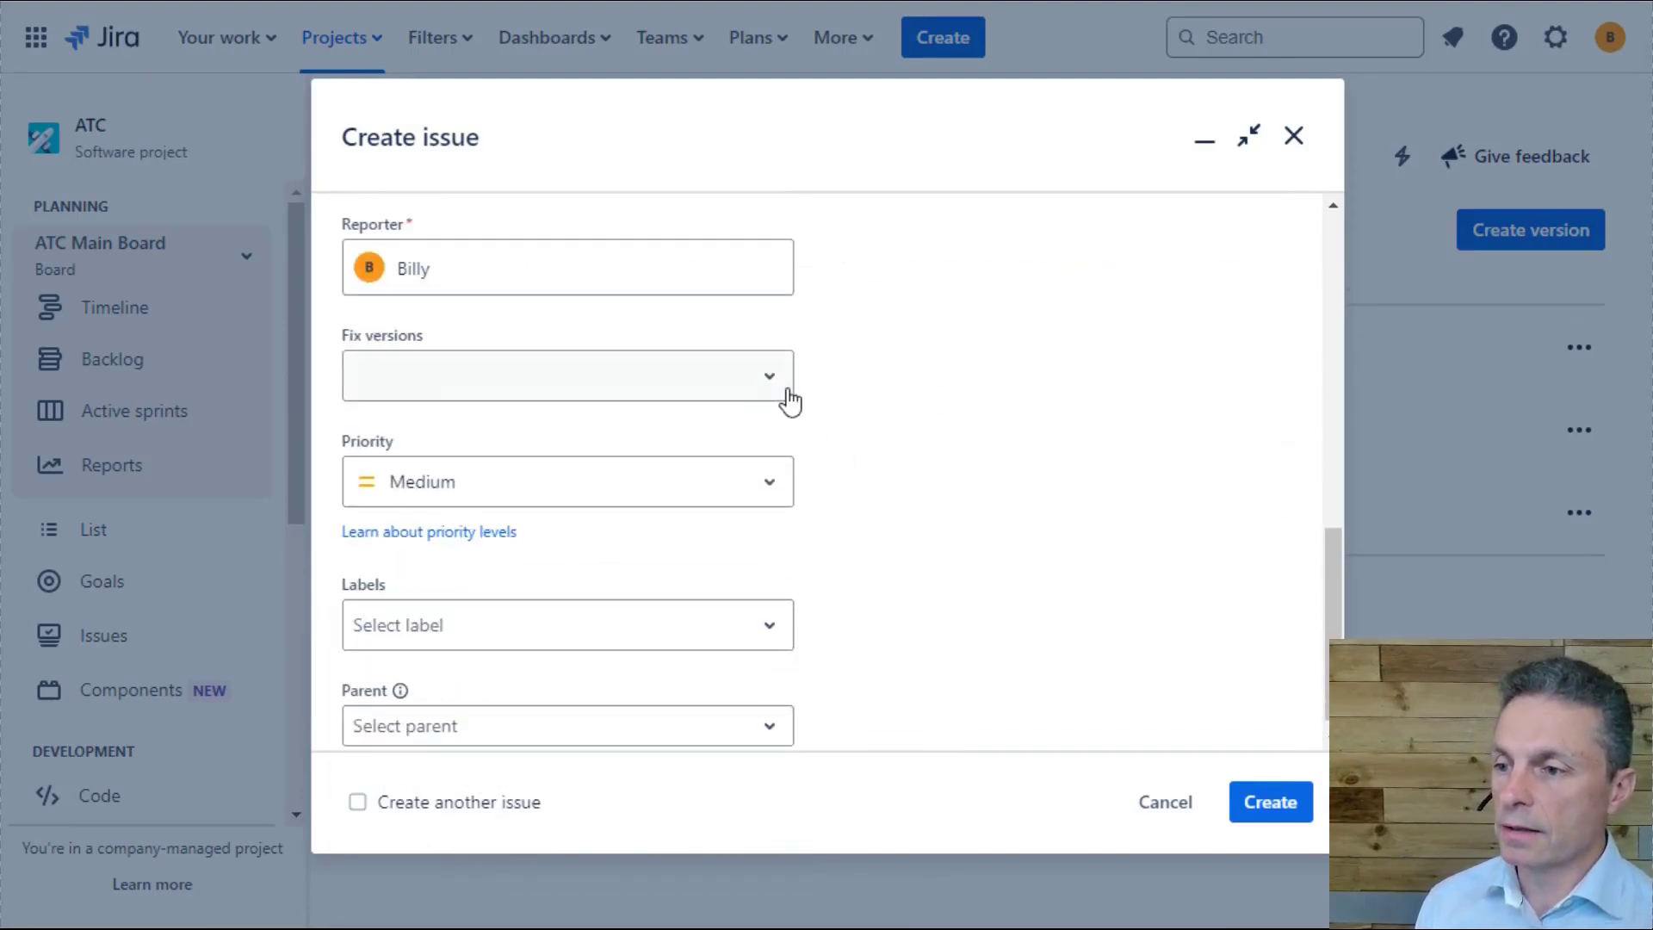
scroll(786, 402, up, 1)
click(765, 495)
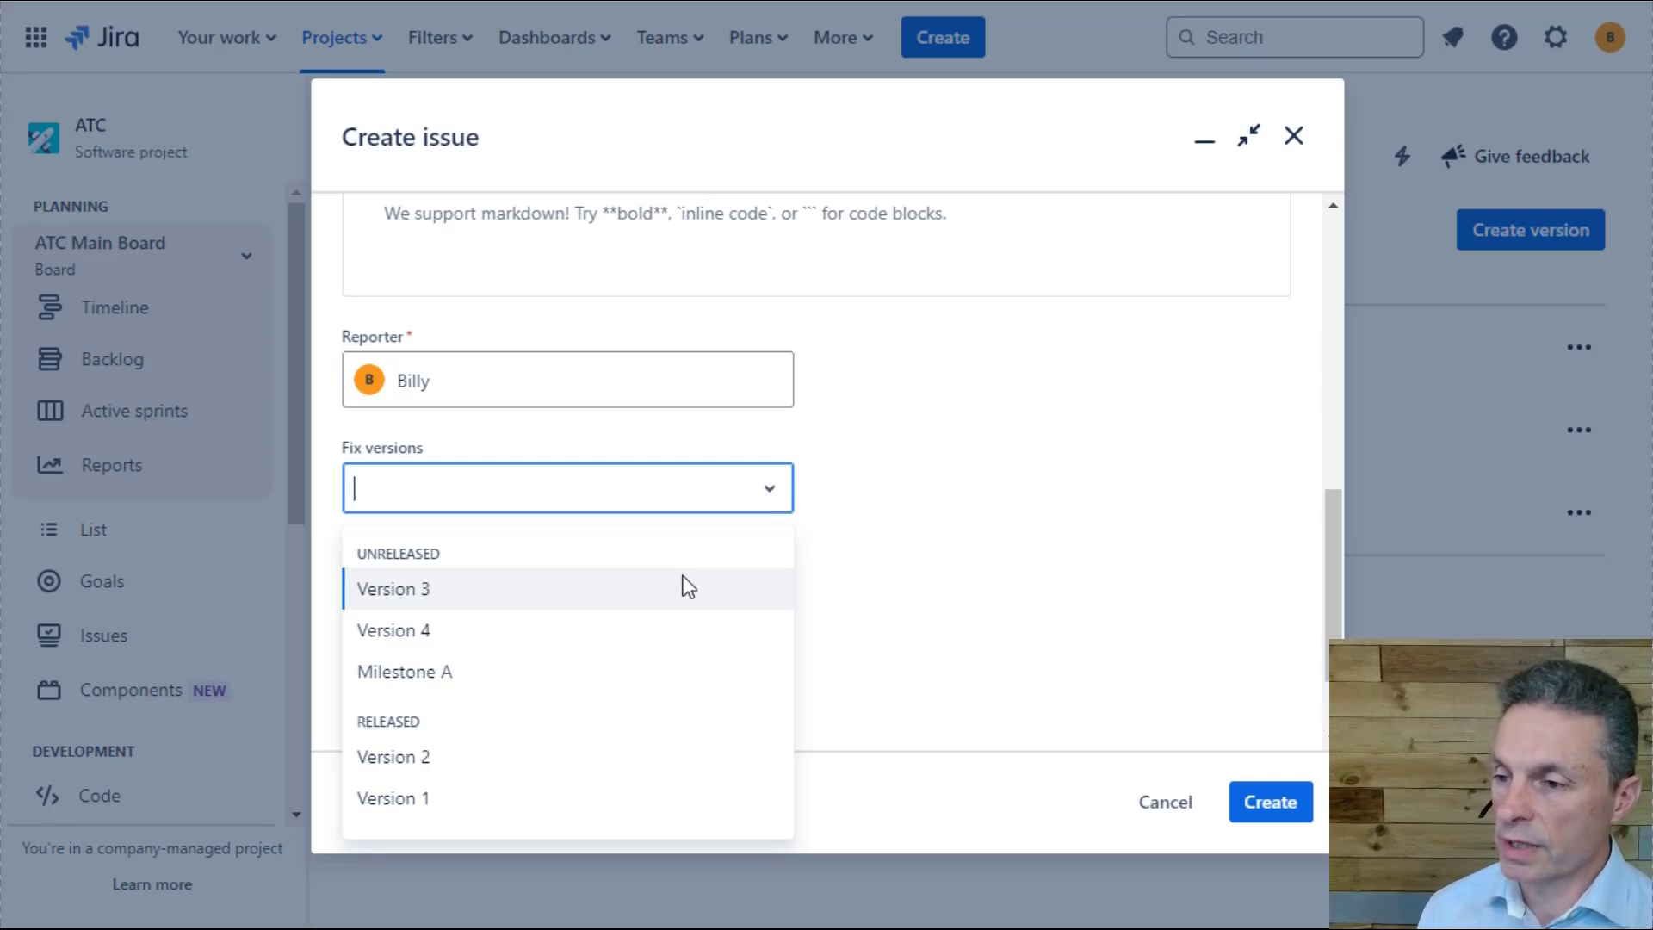
click(575, 680)
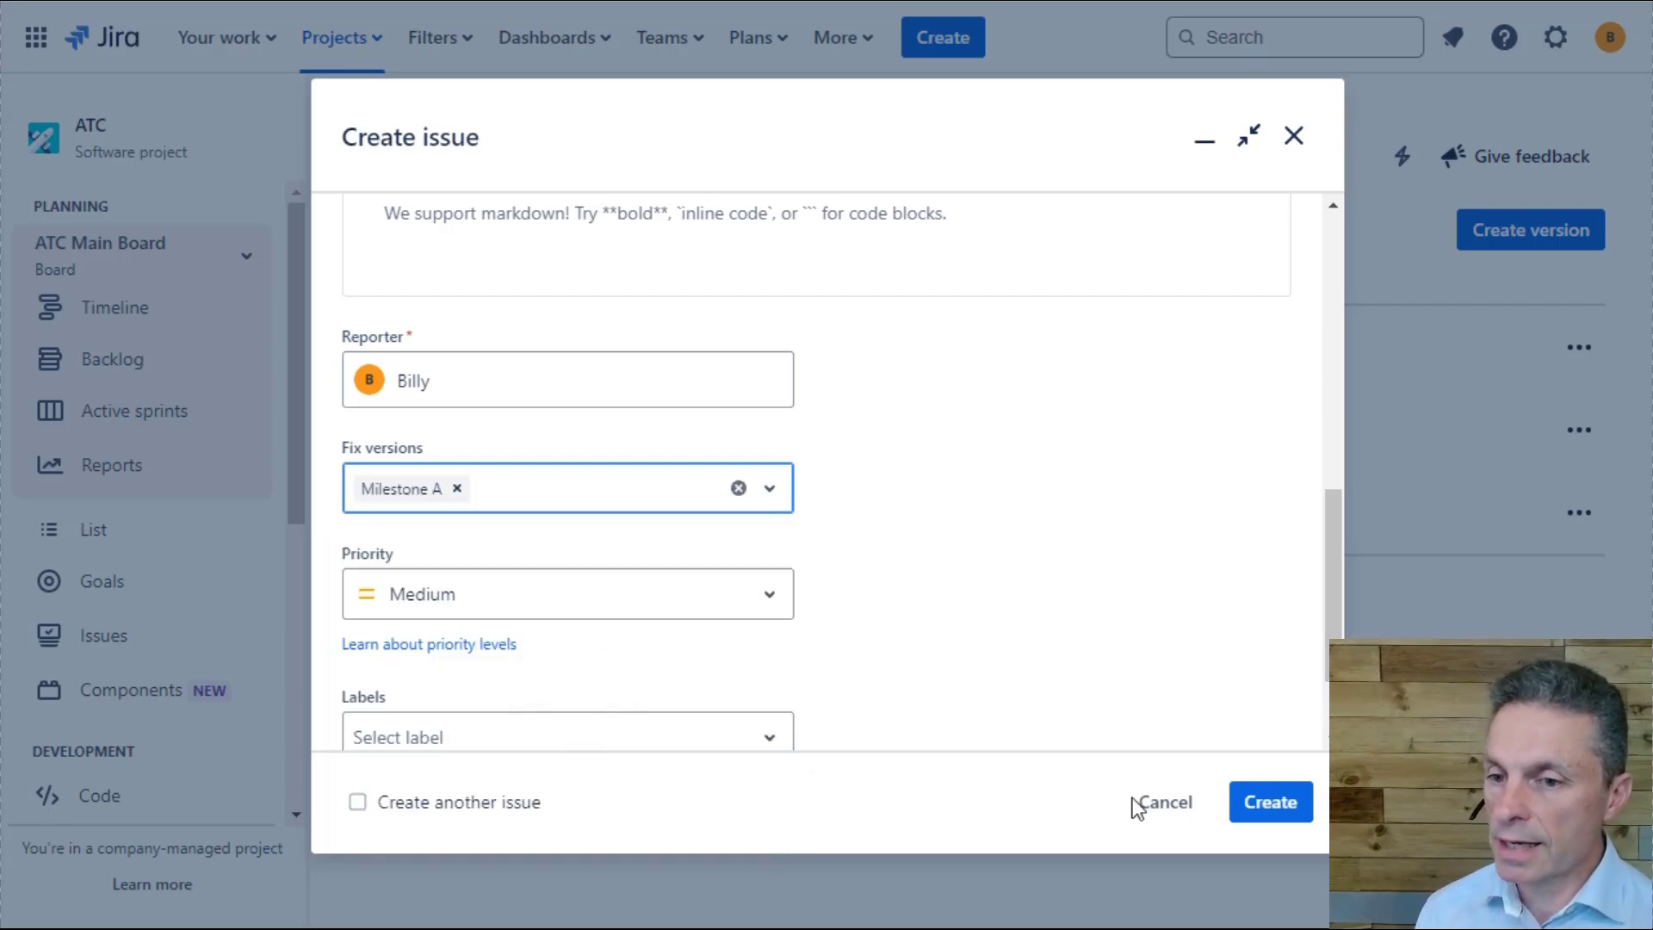
click(1270, 802)
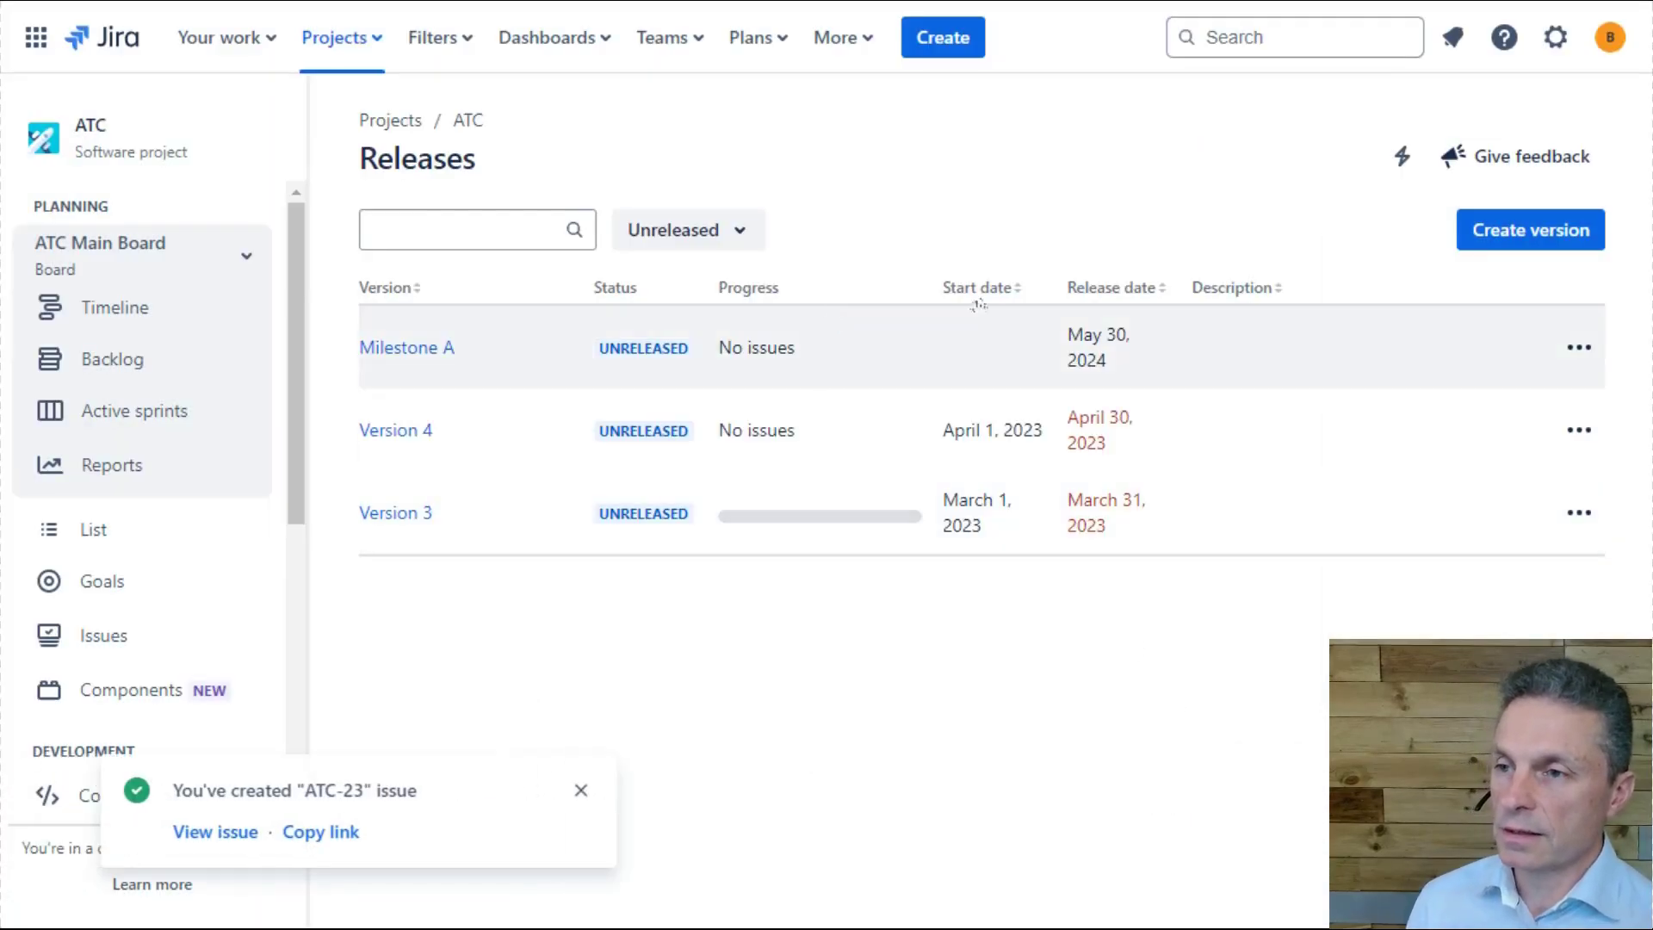
- Start a new Task issue with the summary "Create Engine" and assign it the Trains component
click(954, 48)
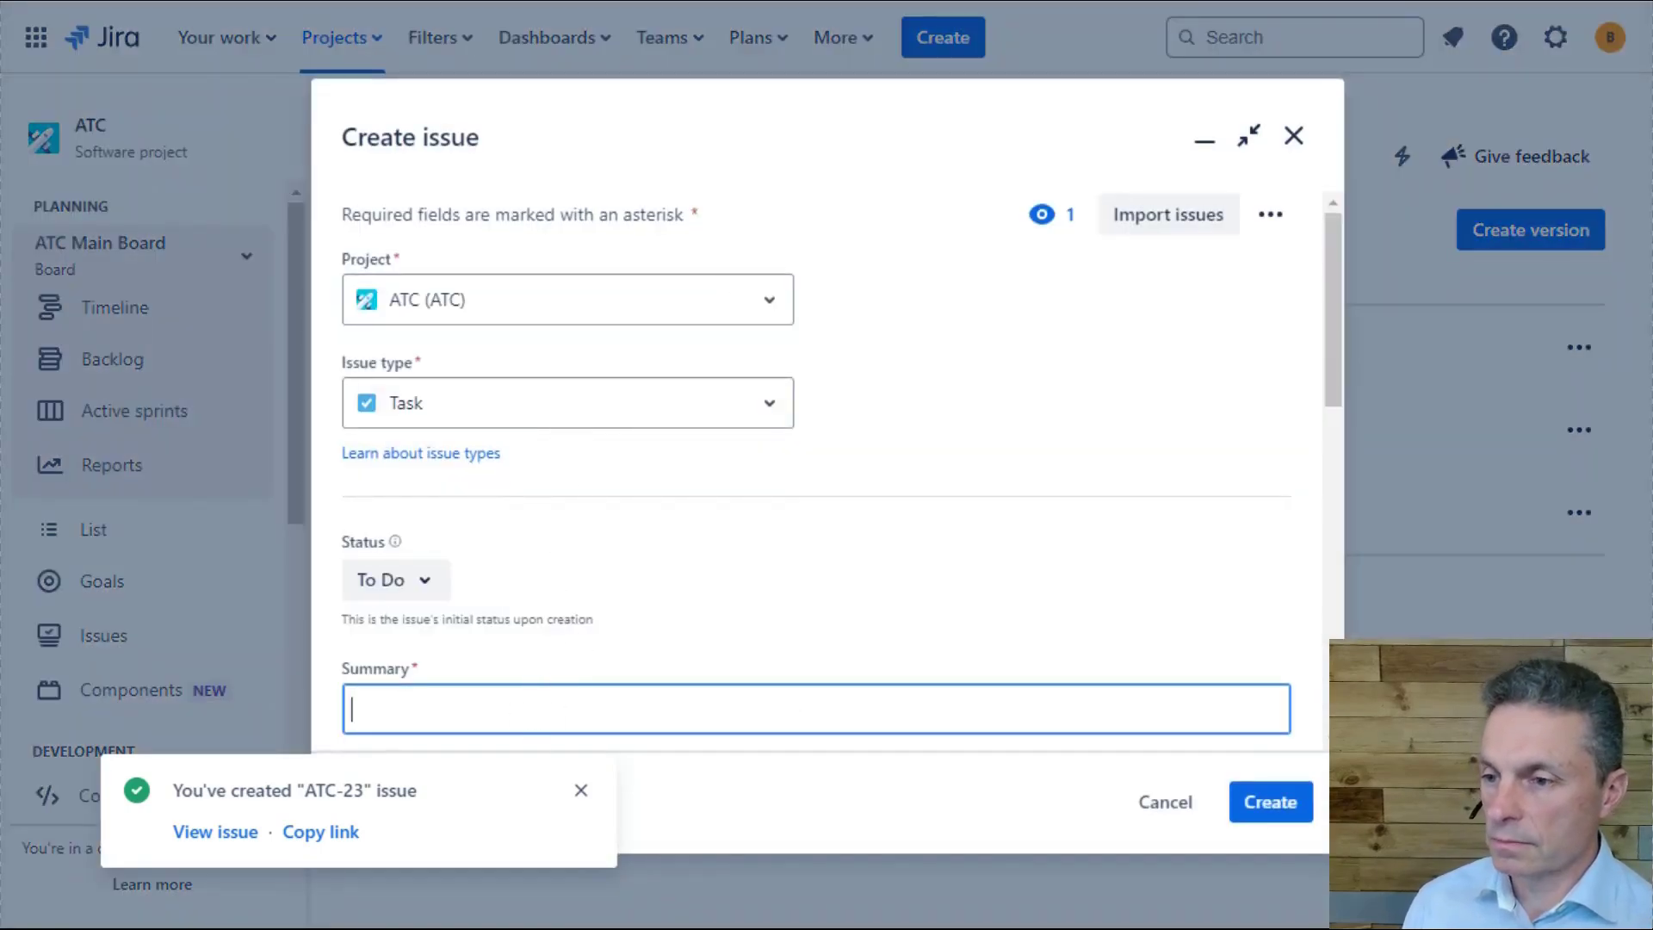
text(Create Engine)
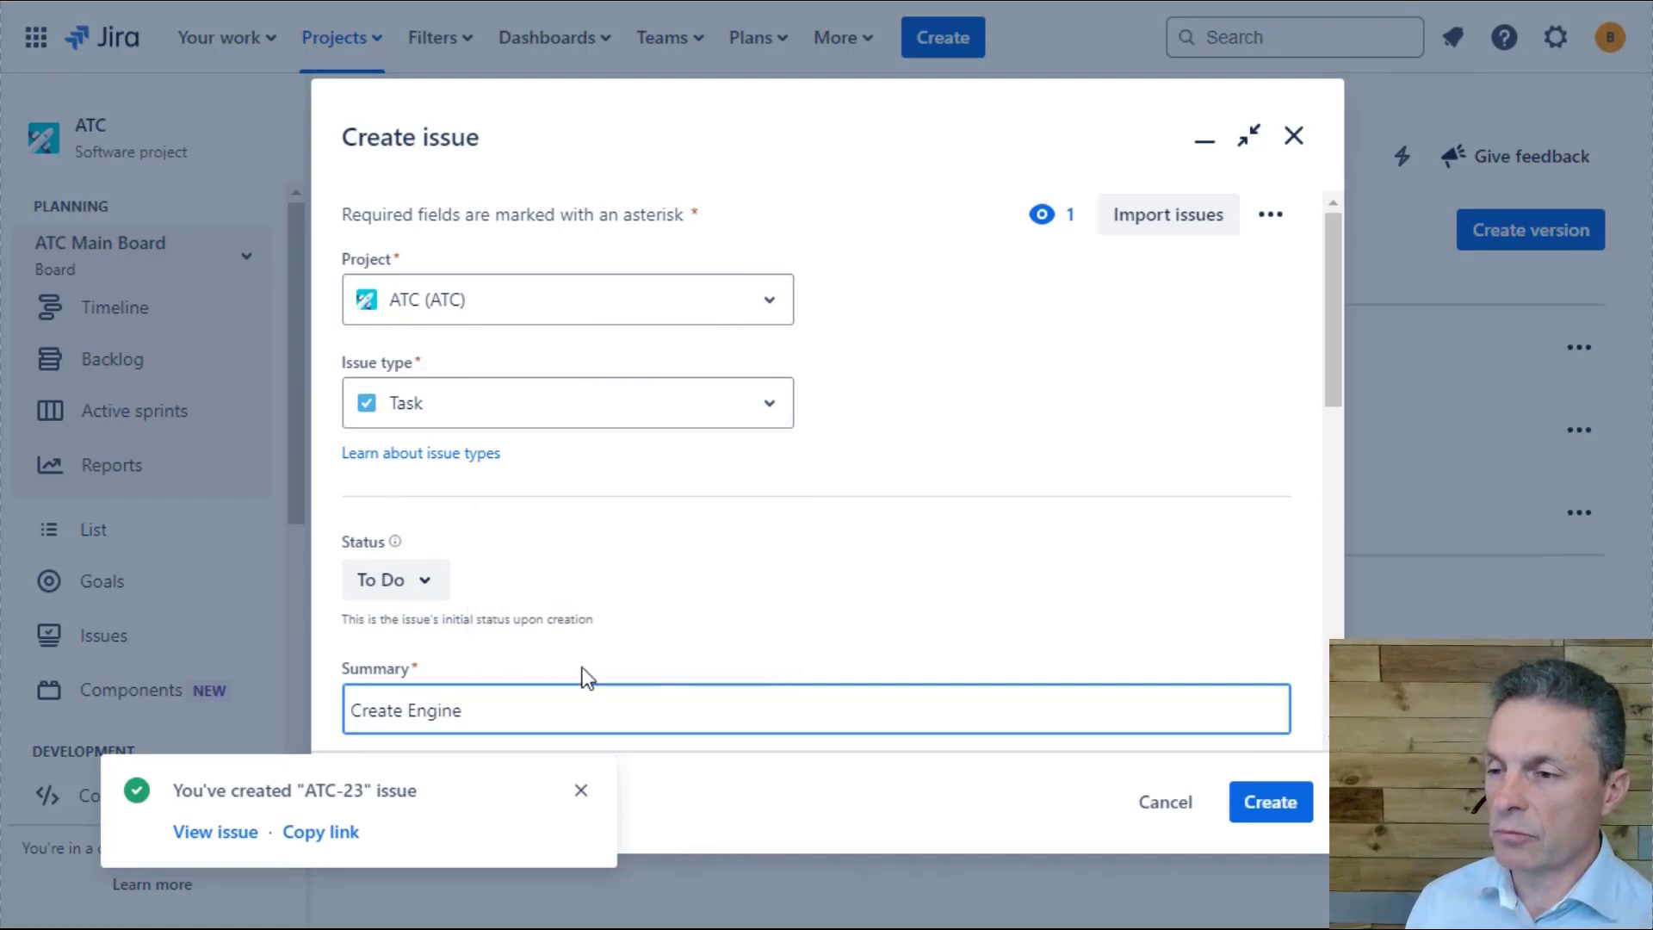
scroll(603, 646, down, 2)
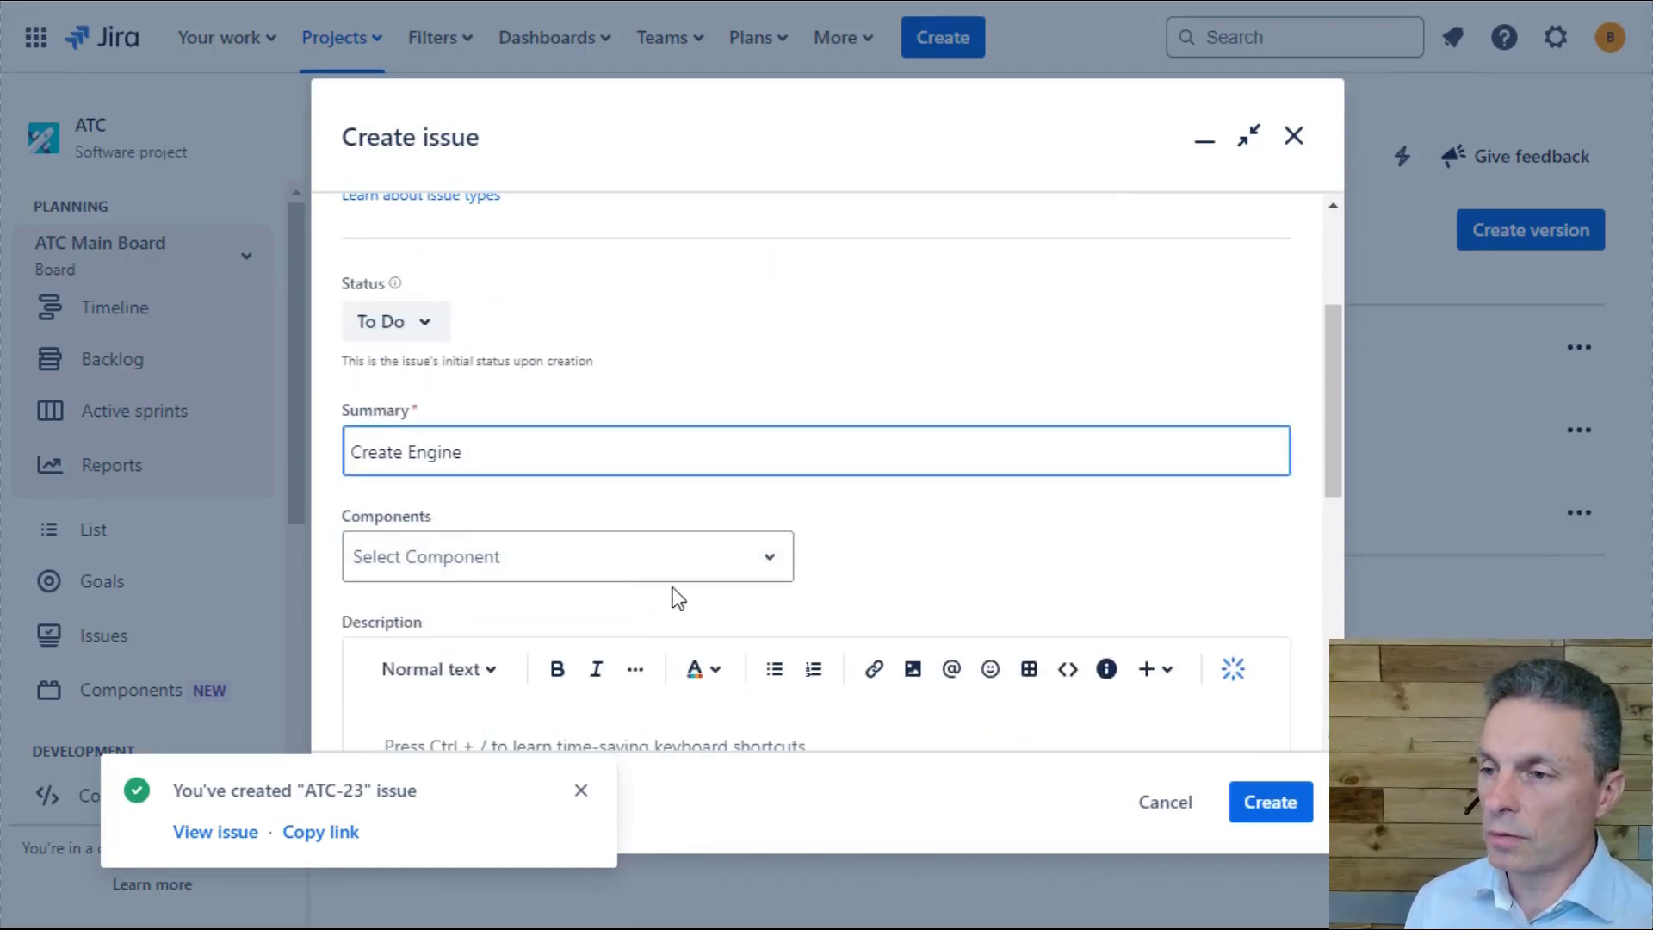
scroll(676, 586, down, 2)
click(722, 297)
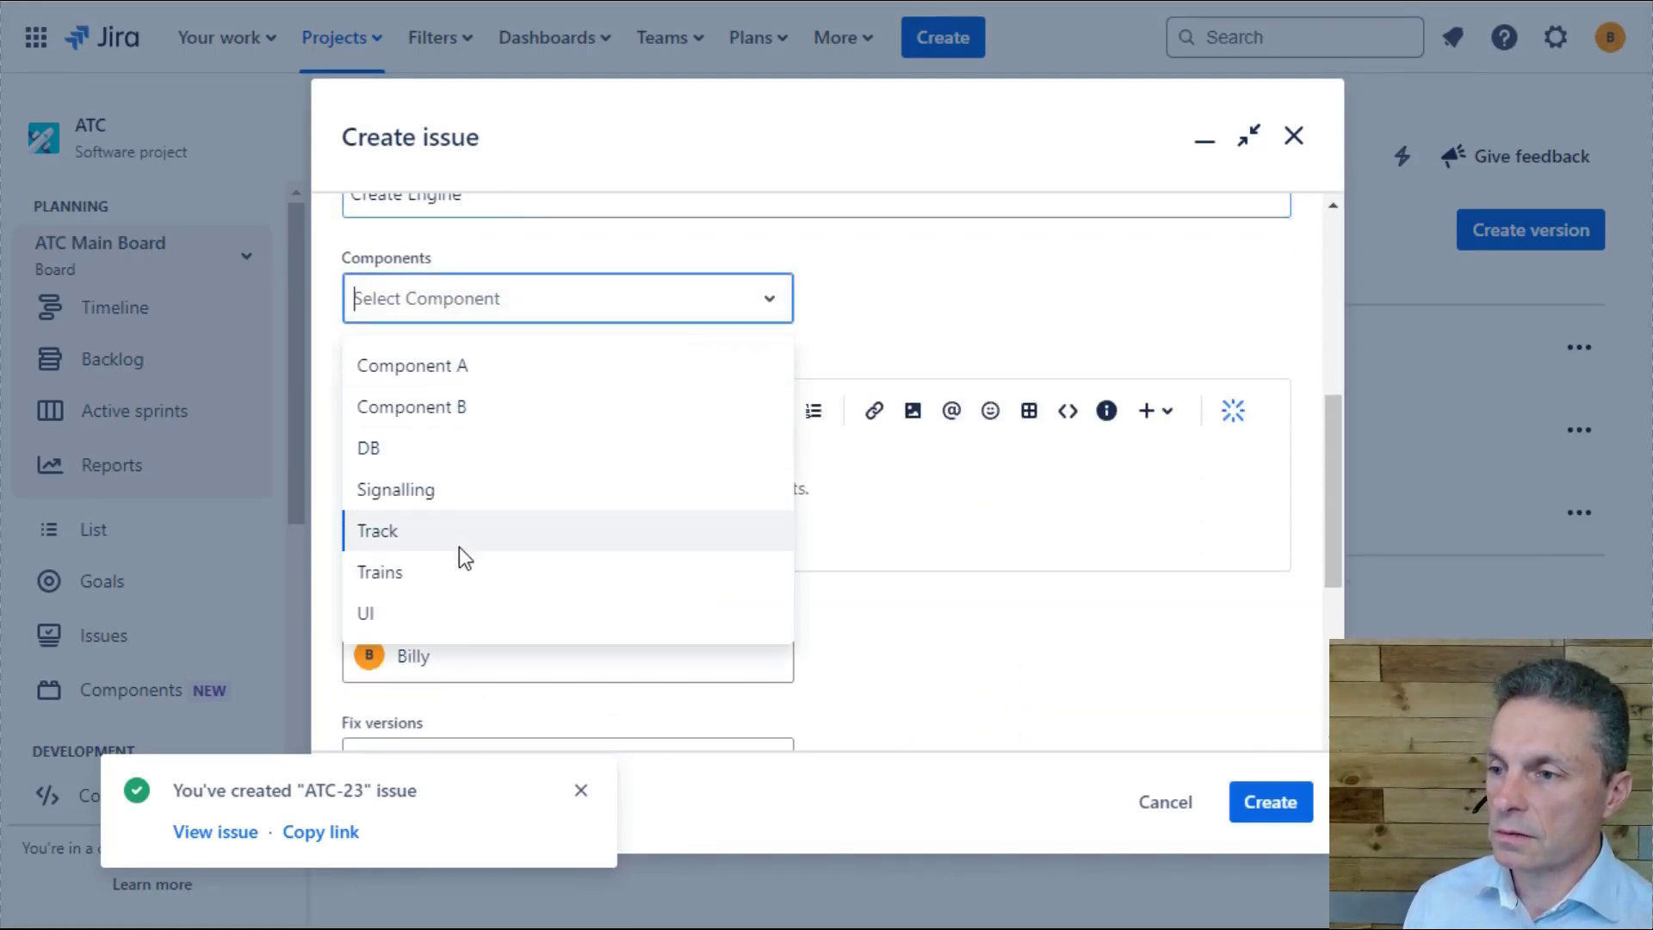
click(462, 570)
- Set the Create Engine task's fix version to Milestone A and create the issue
scroll(871, 546, down, 2)
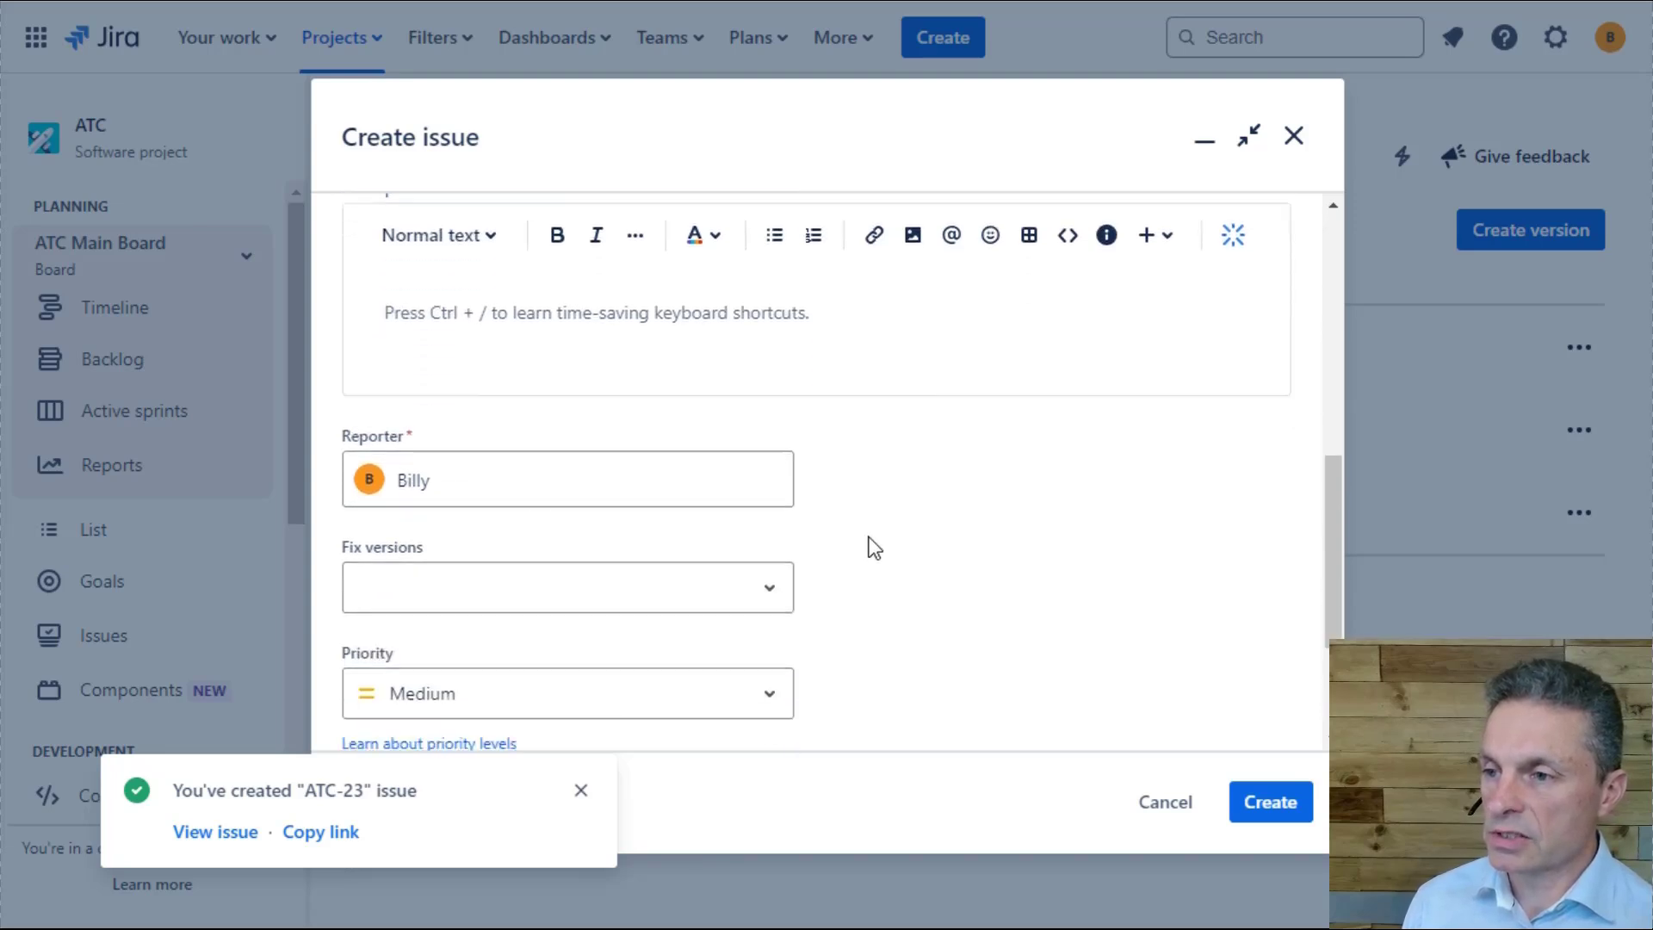
scroll(874, 548, down, 1)
click(671, 516)
click(467, 697)
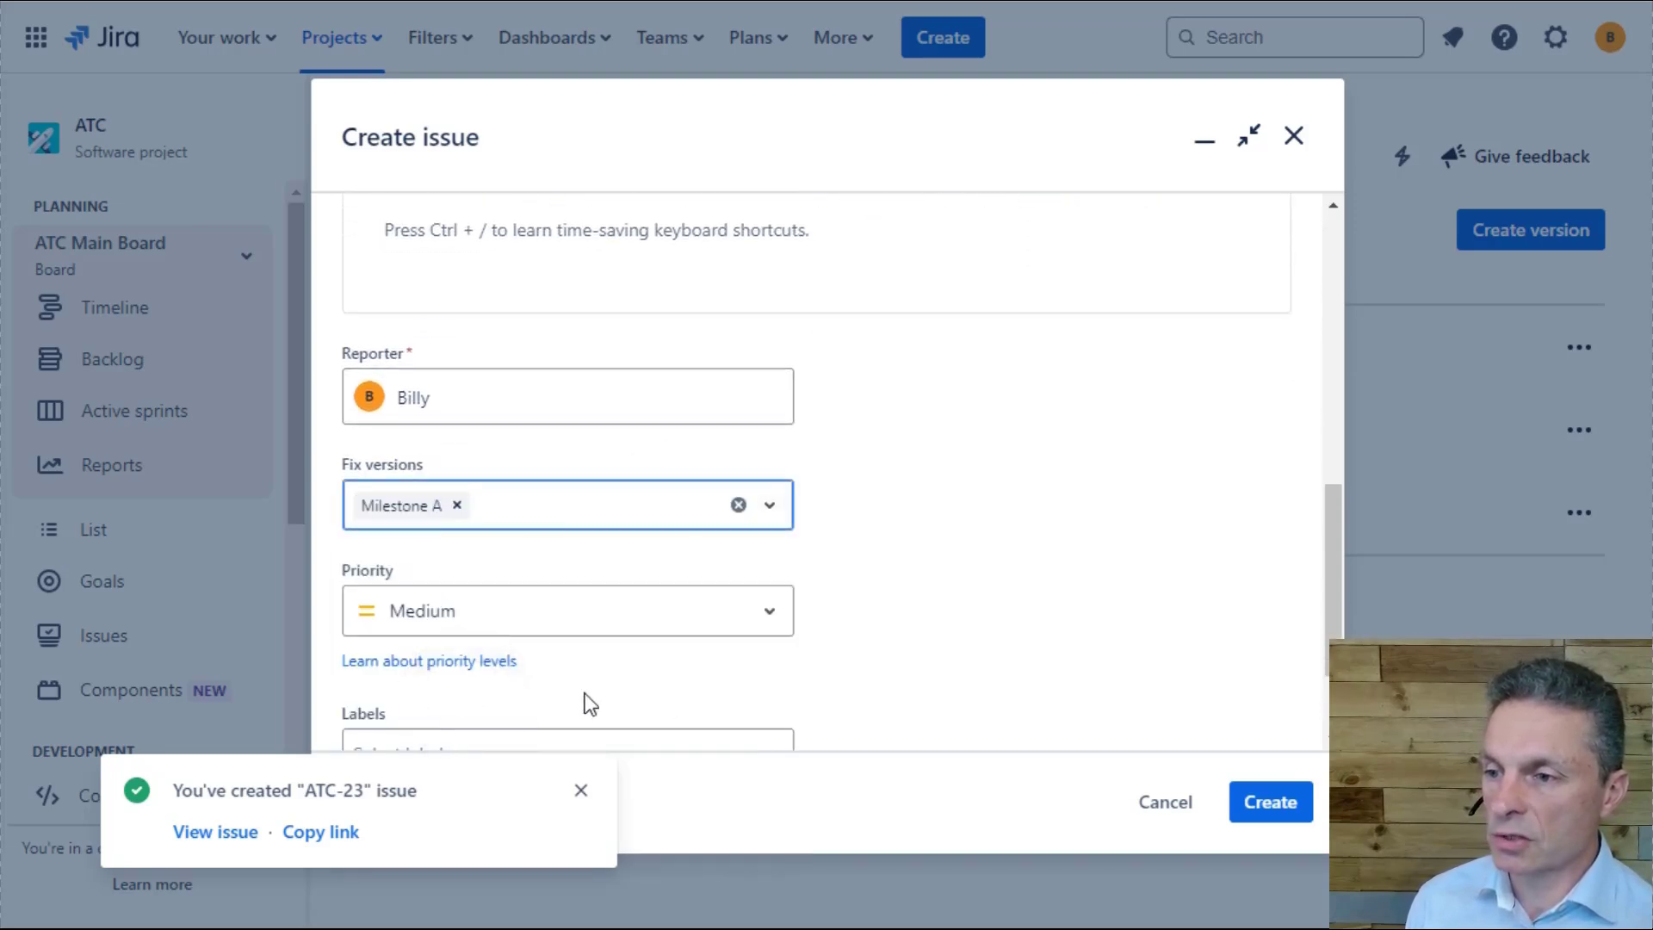
click(1264, 814)
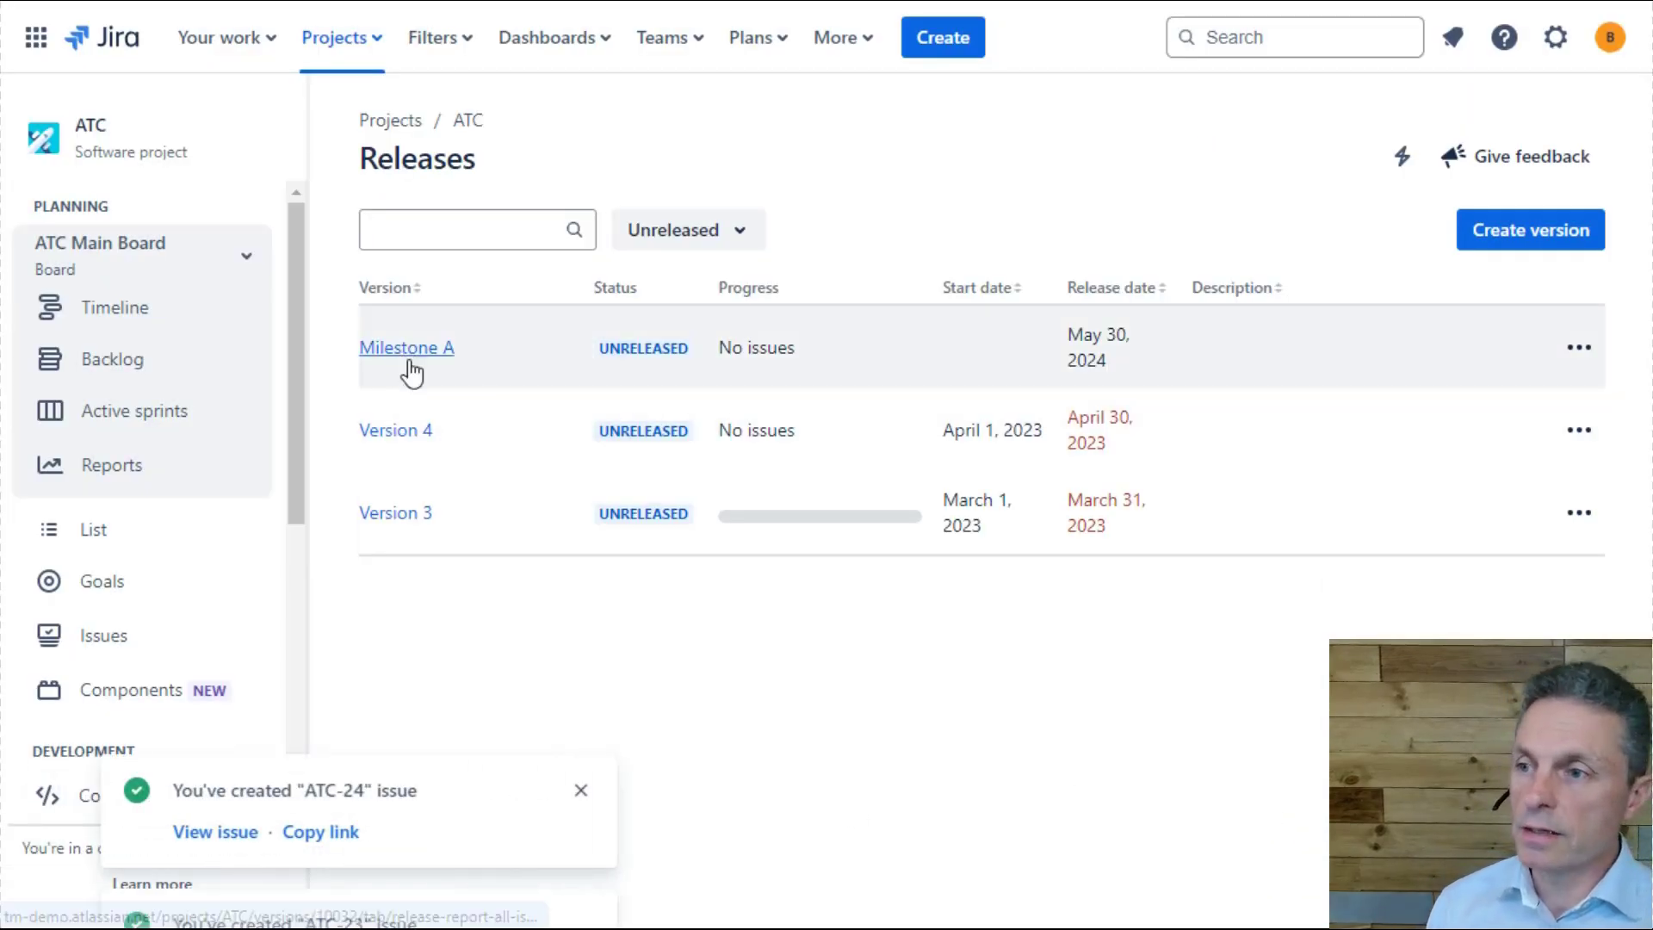
- Open the Milestone A version and review its assigned issues, release details and progress breakdown
click(410, 361)
scroll(632, 340, down, 6)
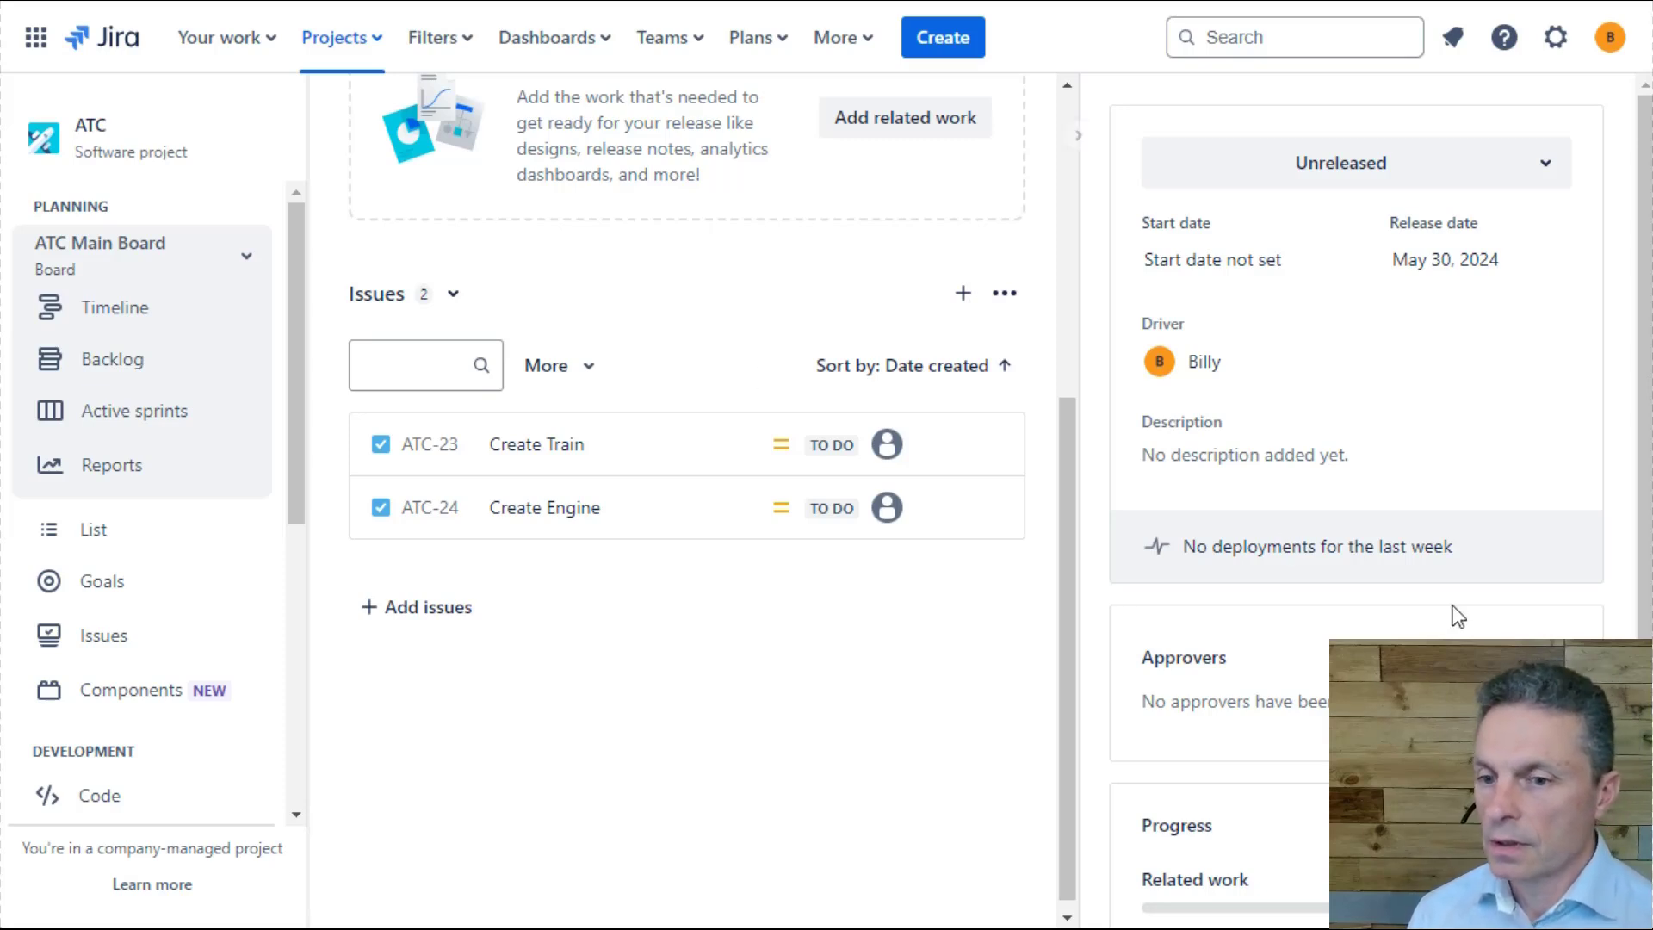
scroll(1455, 616, down, 5)
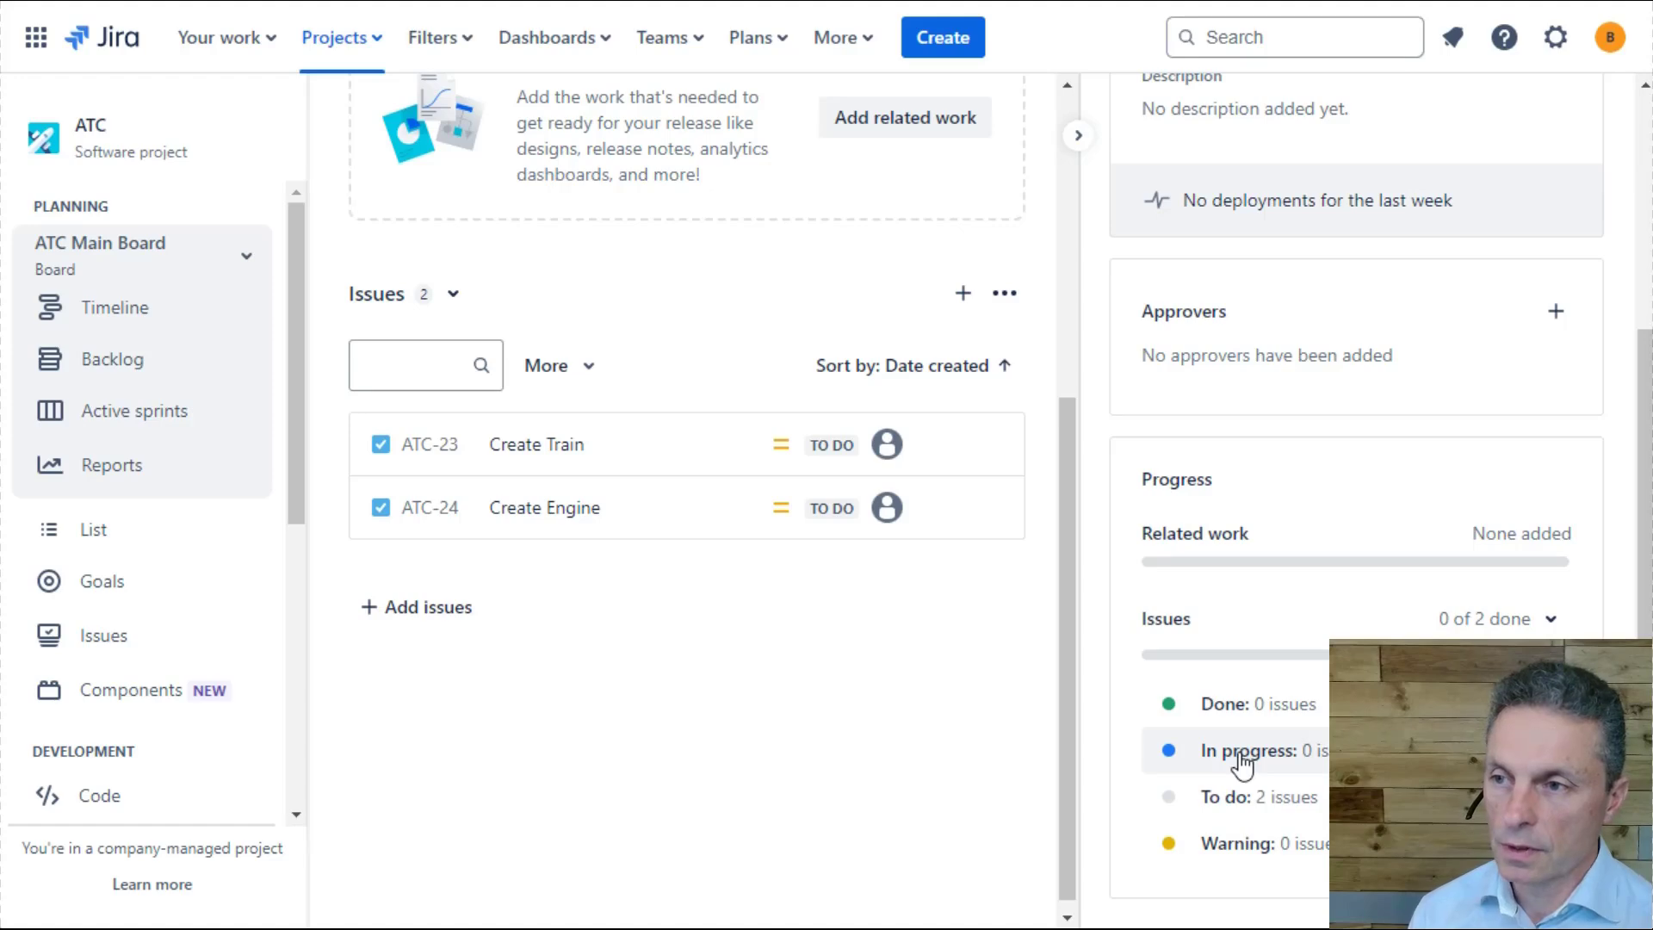
scroll(1242, 764, up, 2)
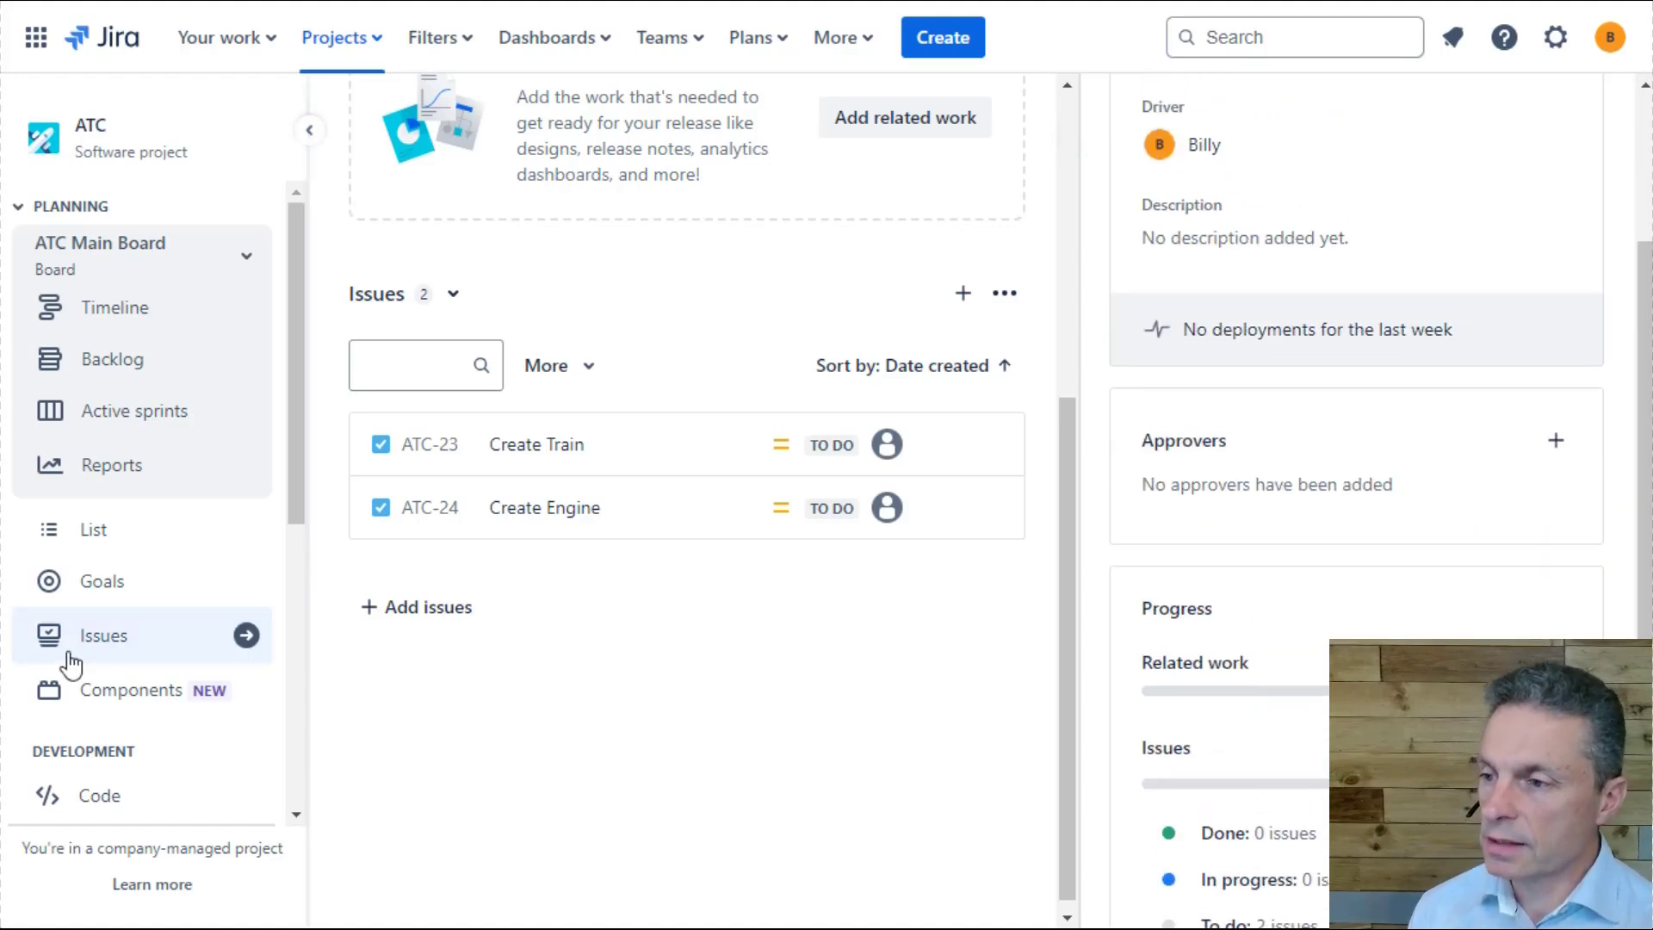
- Return to the project's Releases page and include Released versions in the list alongside the Unreleased ones
scroll(69, 654, down, 3)
click(121, 646)
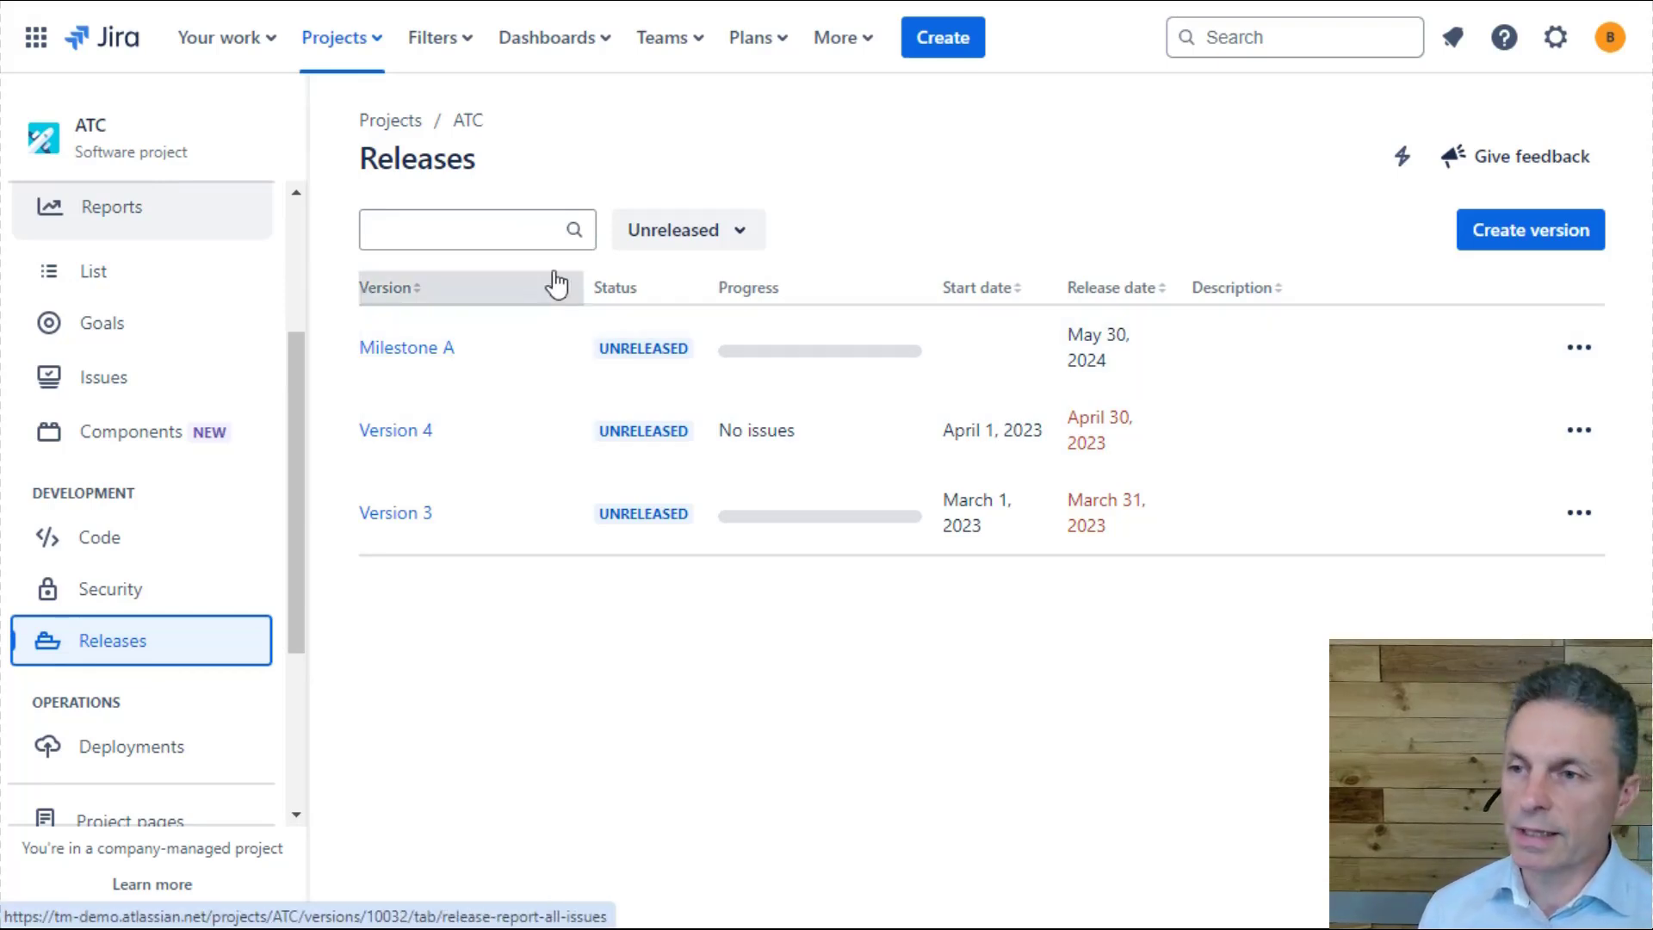
click(689, 241)
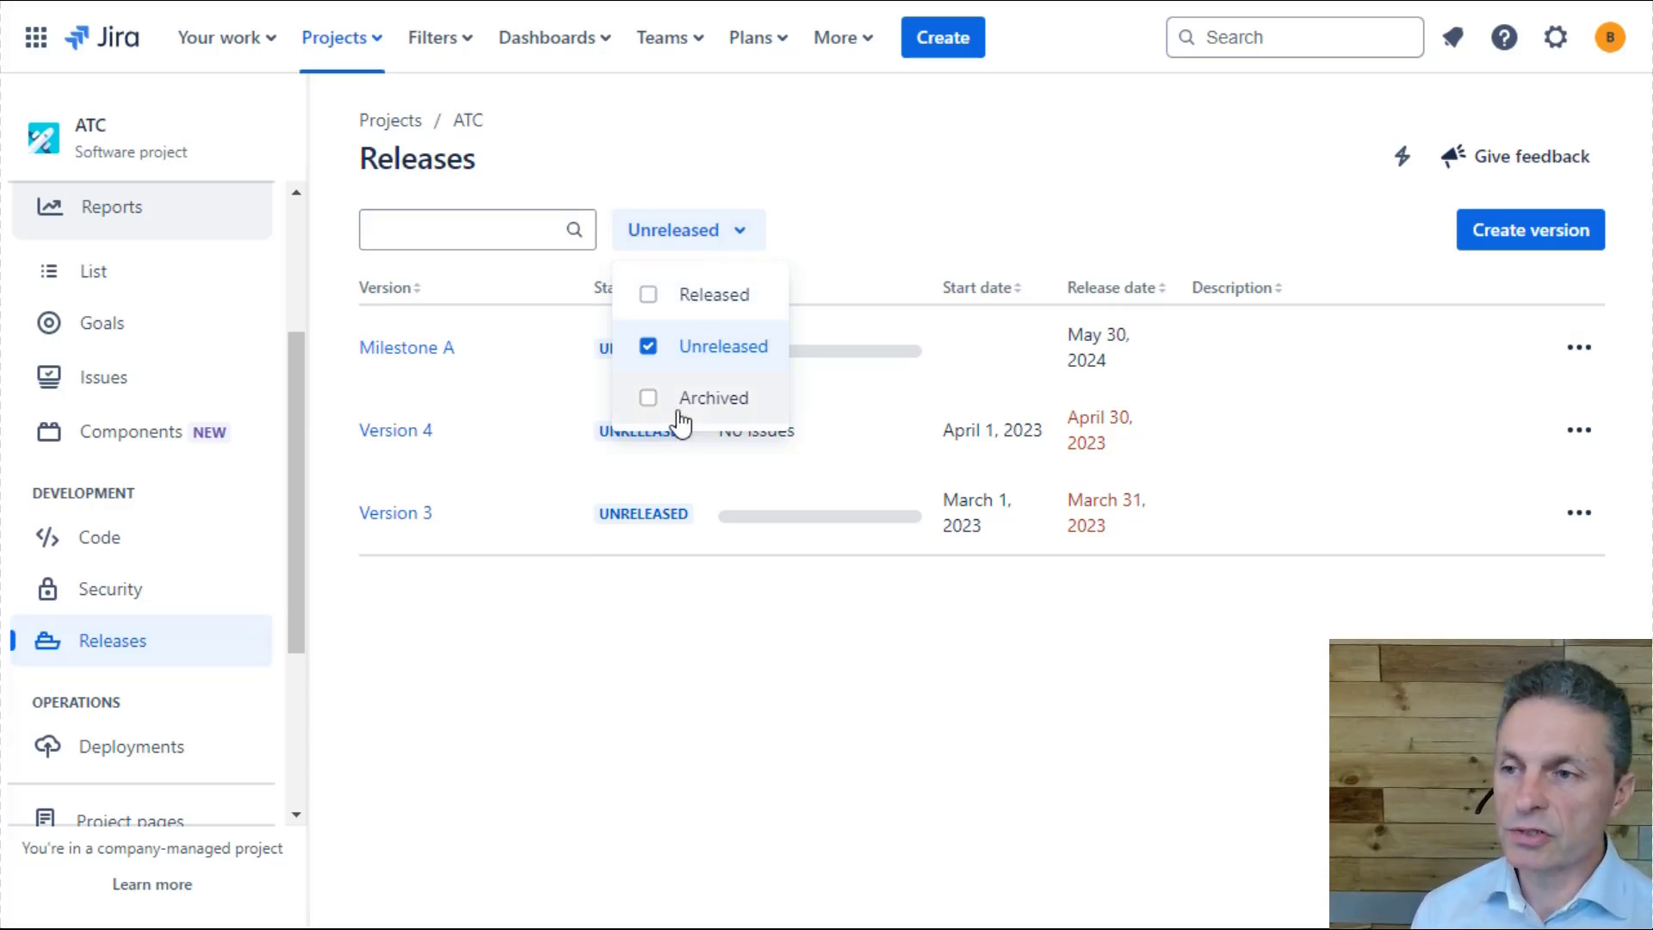
click(649, 296)
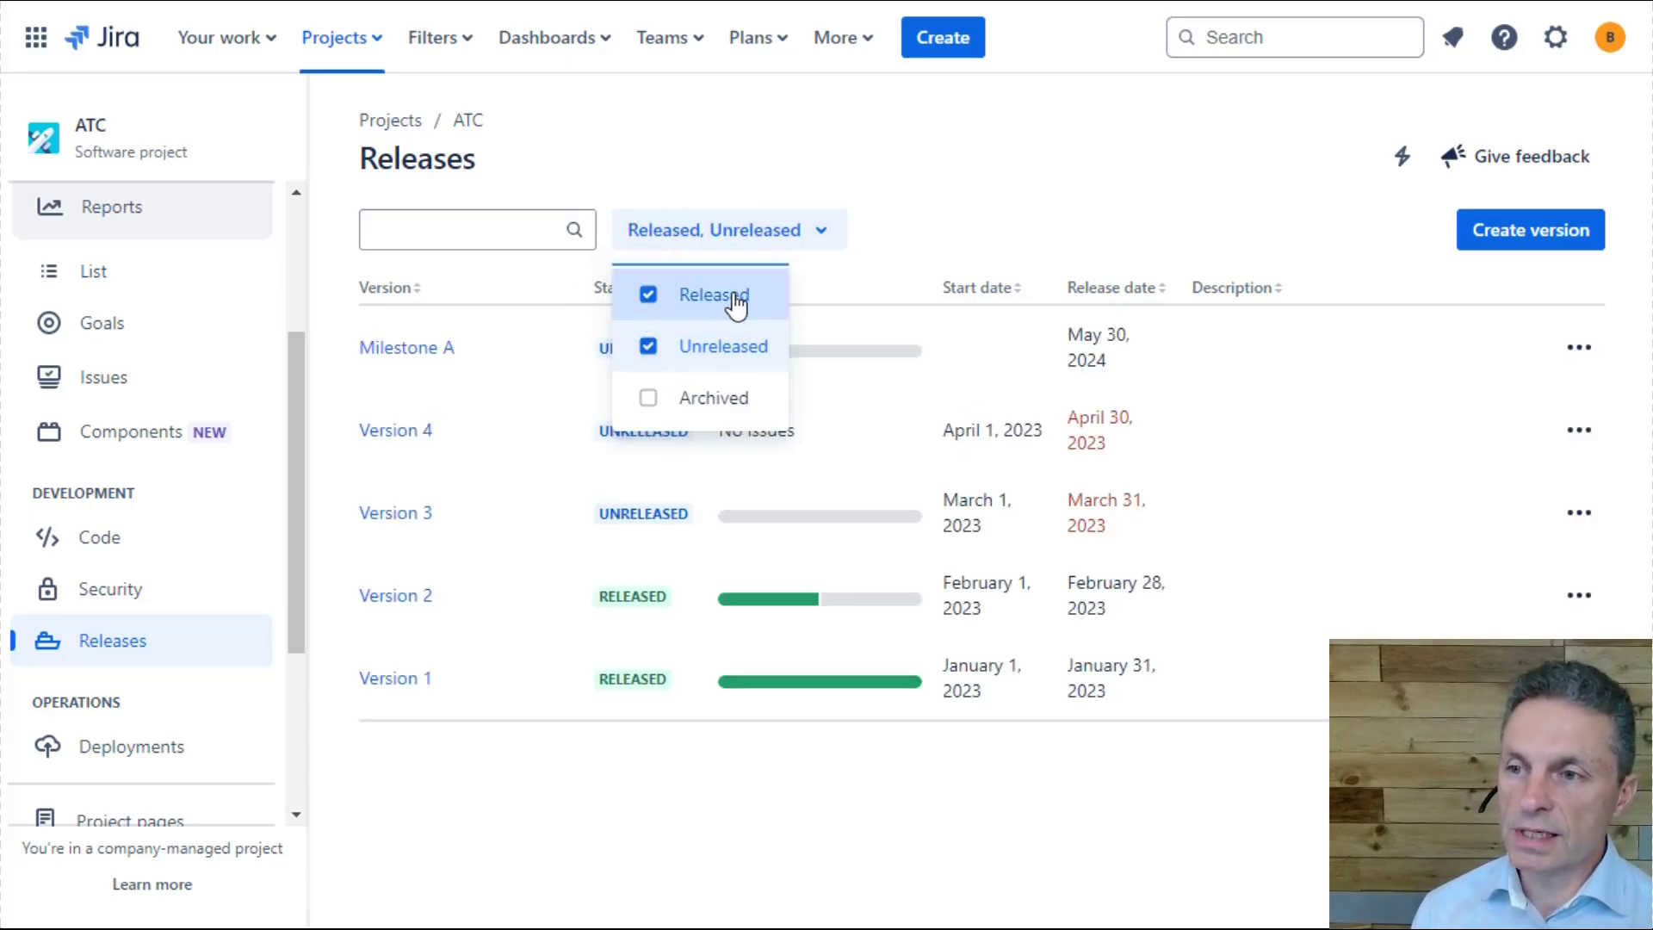
click(968, 208)
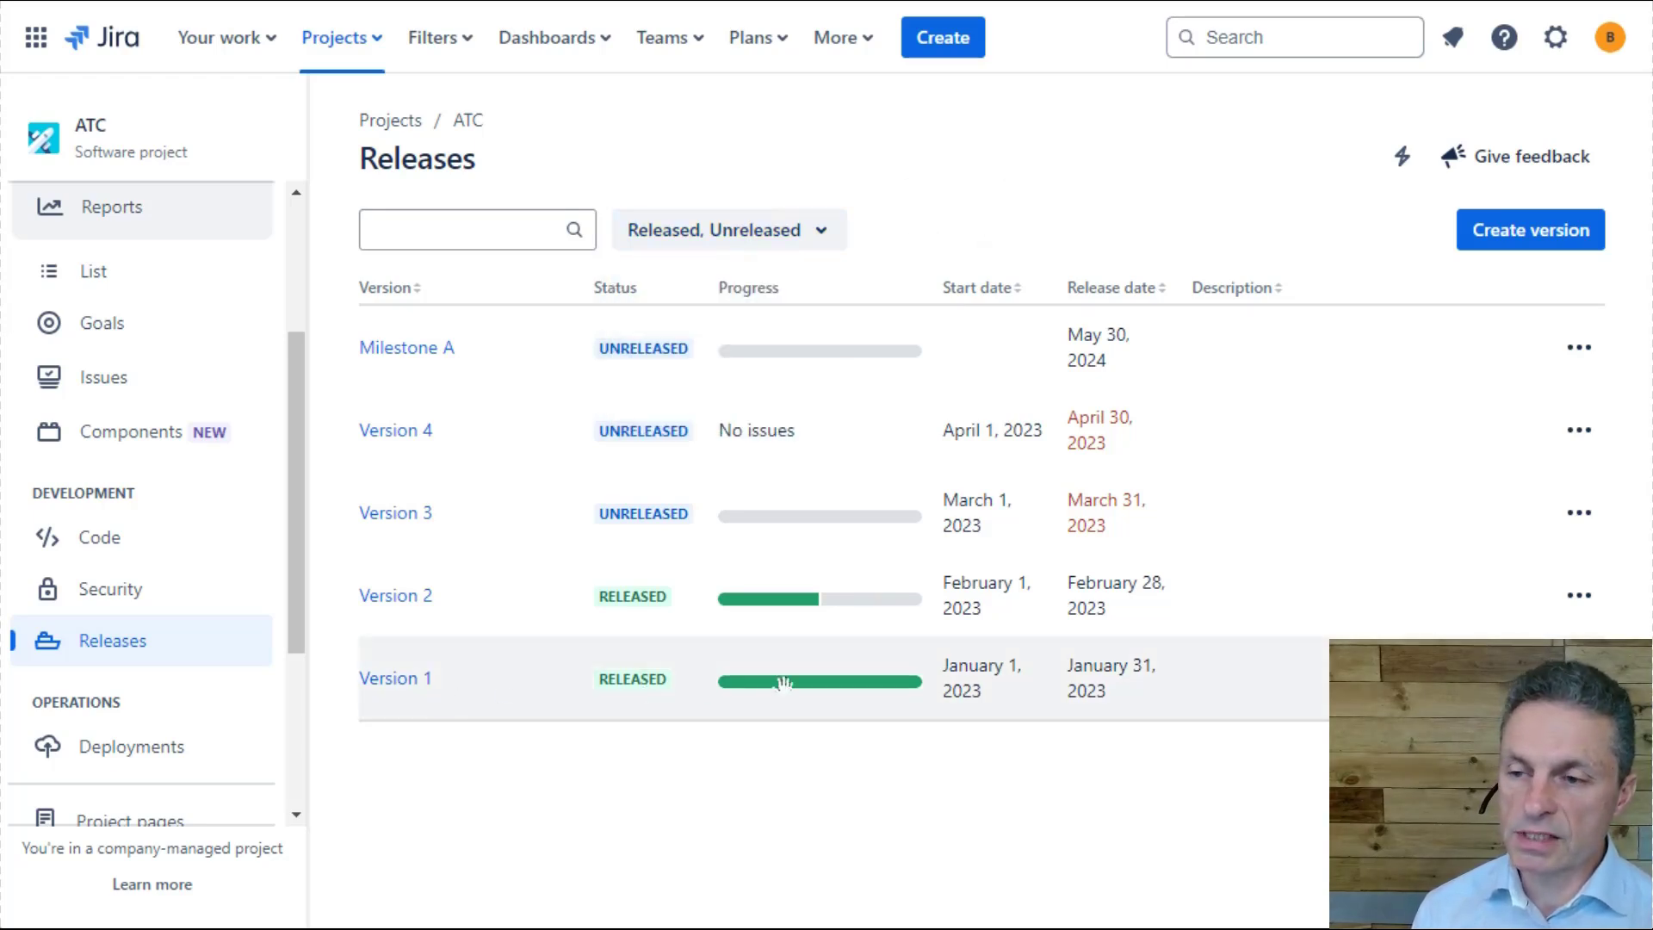
- Check the issue progress of Version 1, Version 2 and Milestone A in the releases list
mouse_move(789, 682)
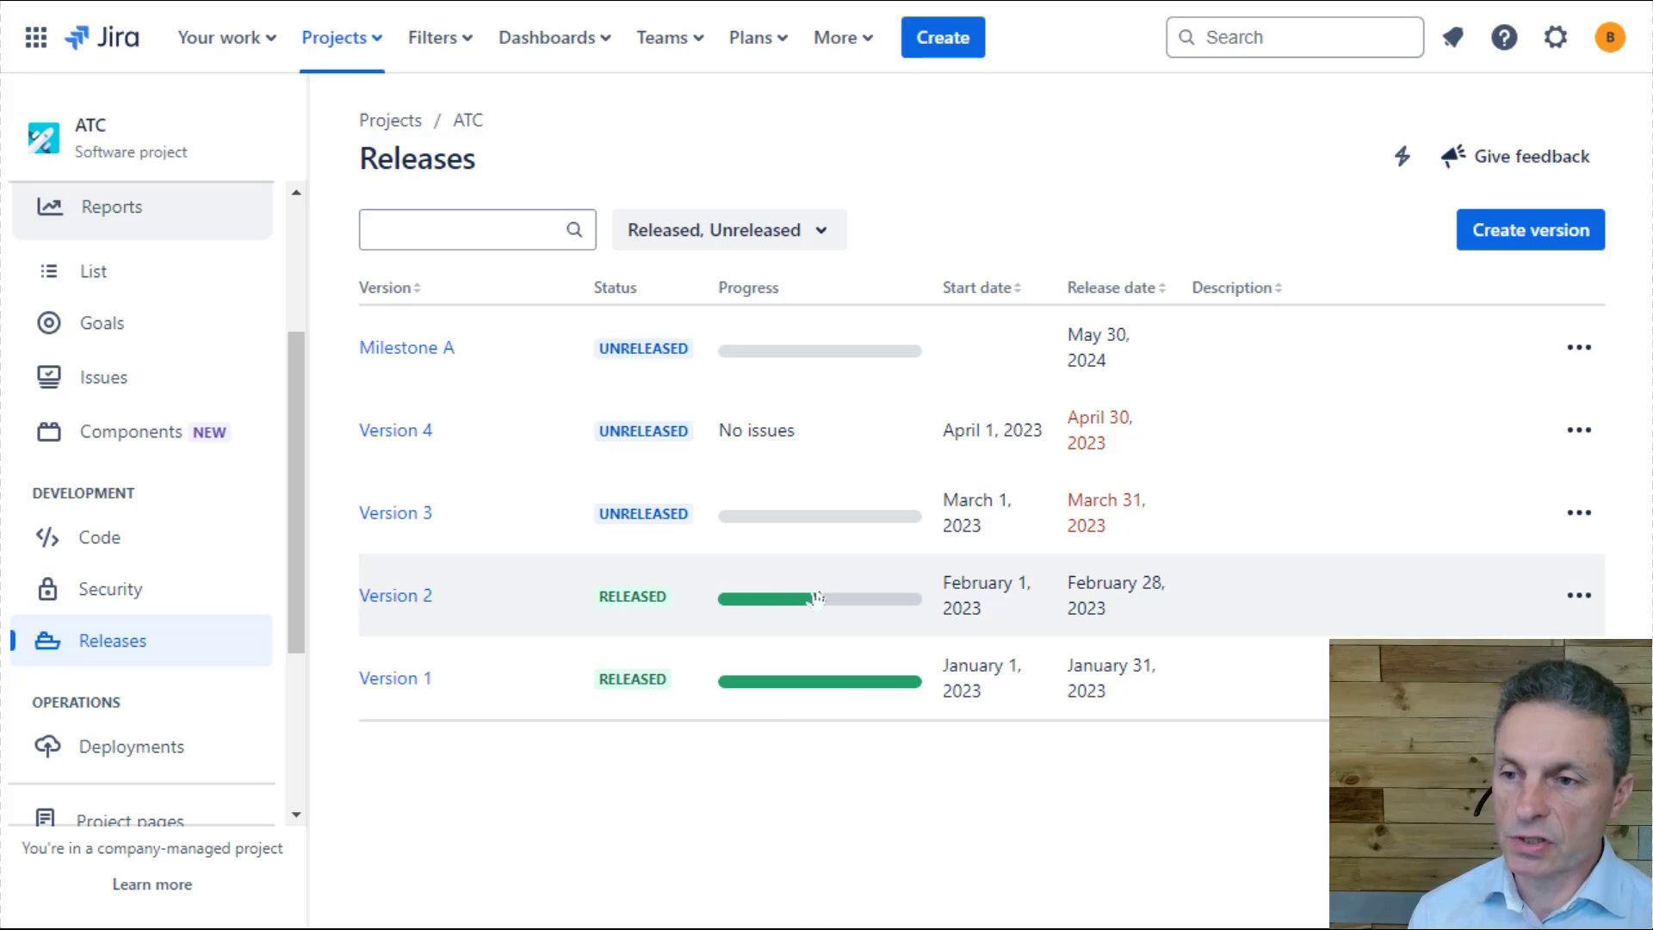
mouse_move(852, 596)
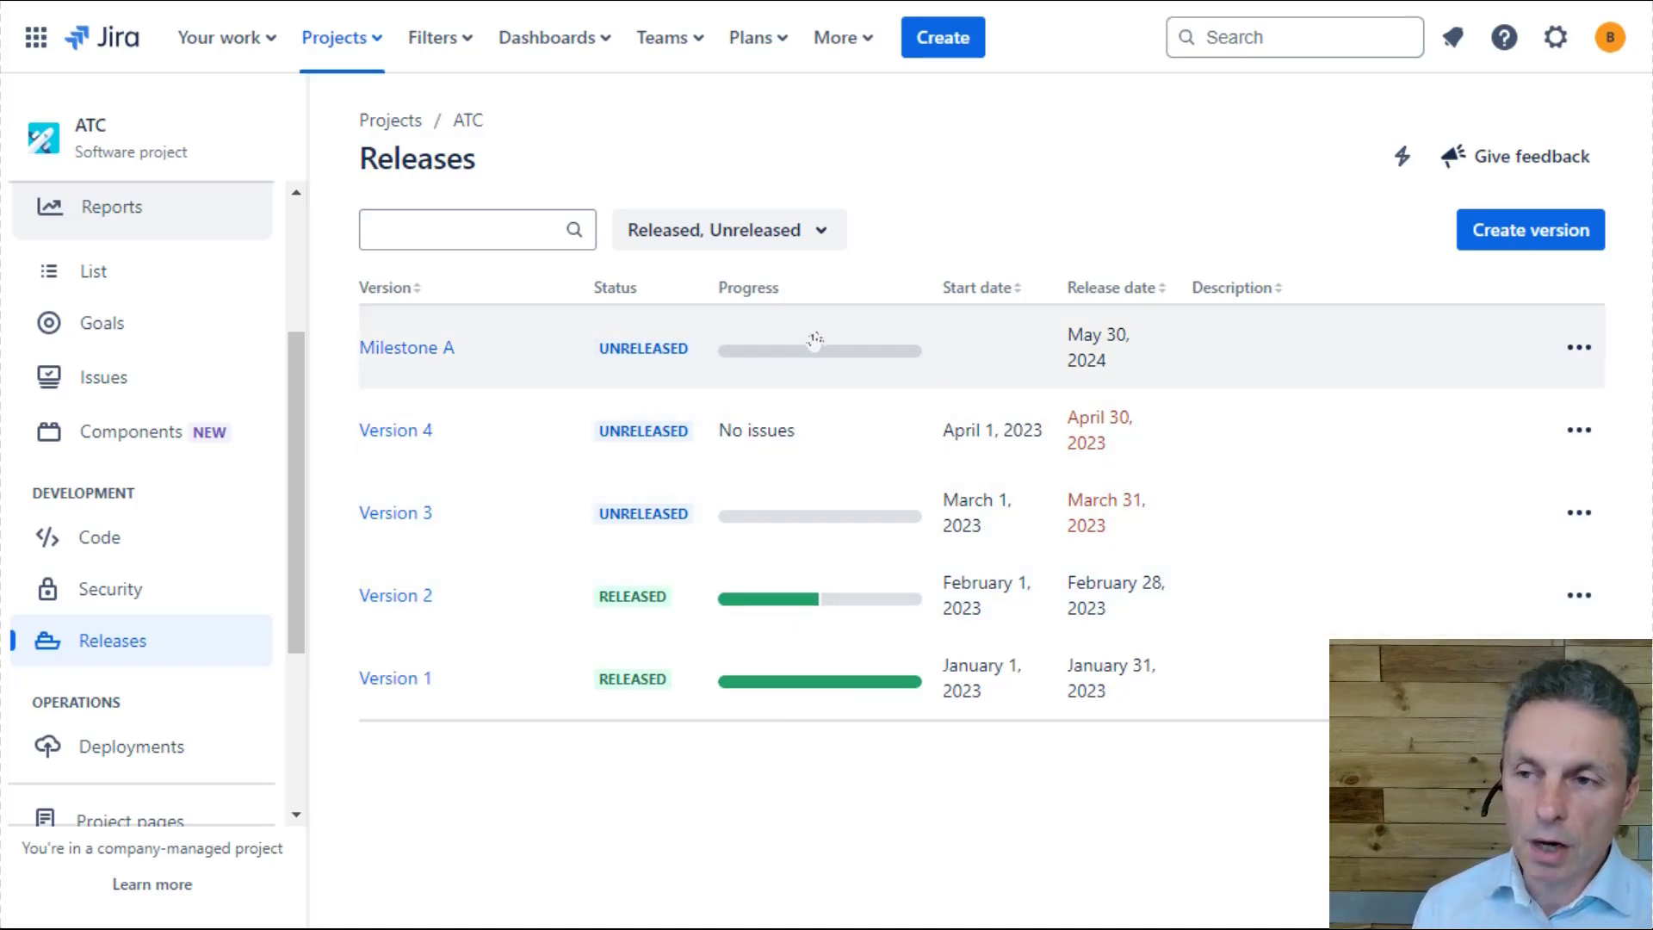
mouse_move(805, 349)
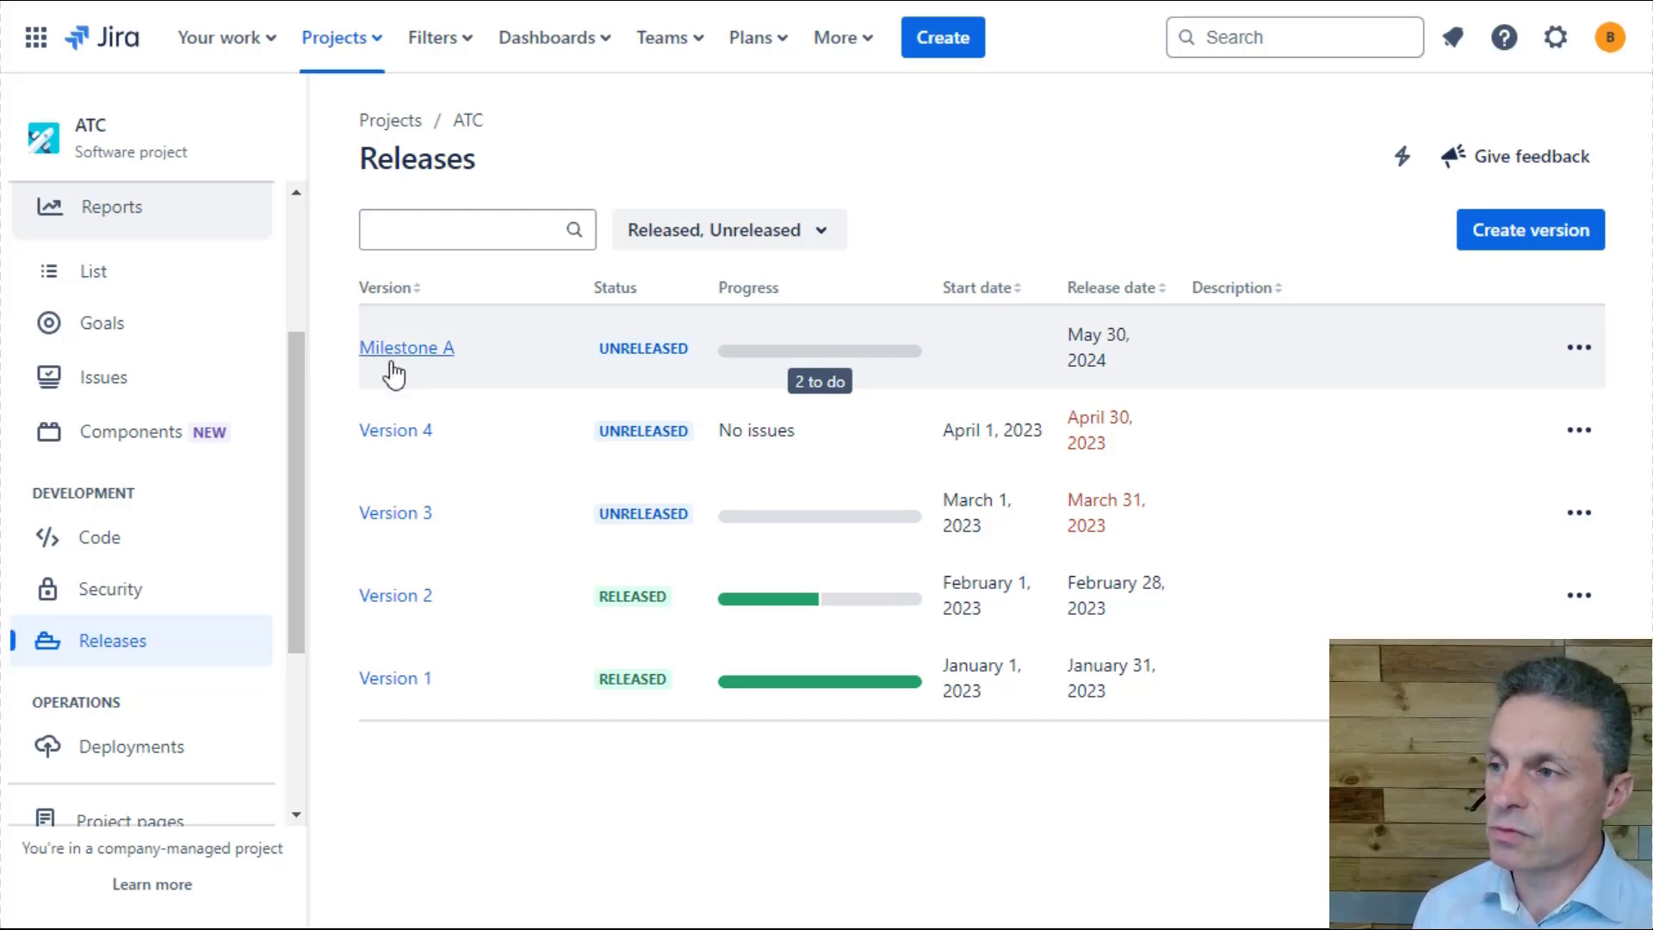
- Open the ATC Main Board timeline, view the Milestone A release details and expand Epic A to show its child issues
scroll(310, 344, up, 3)
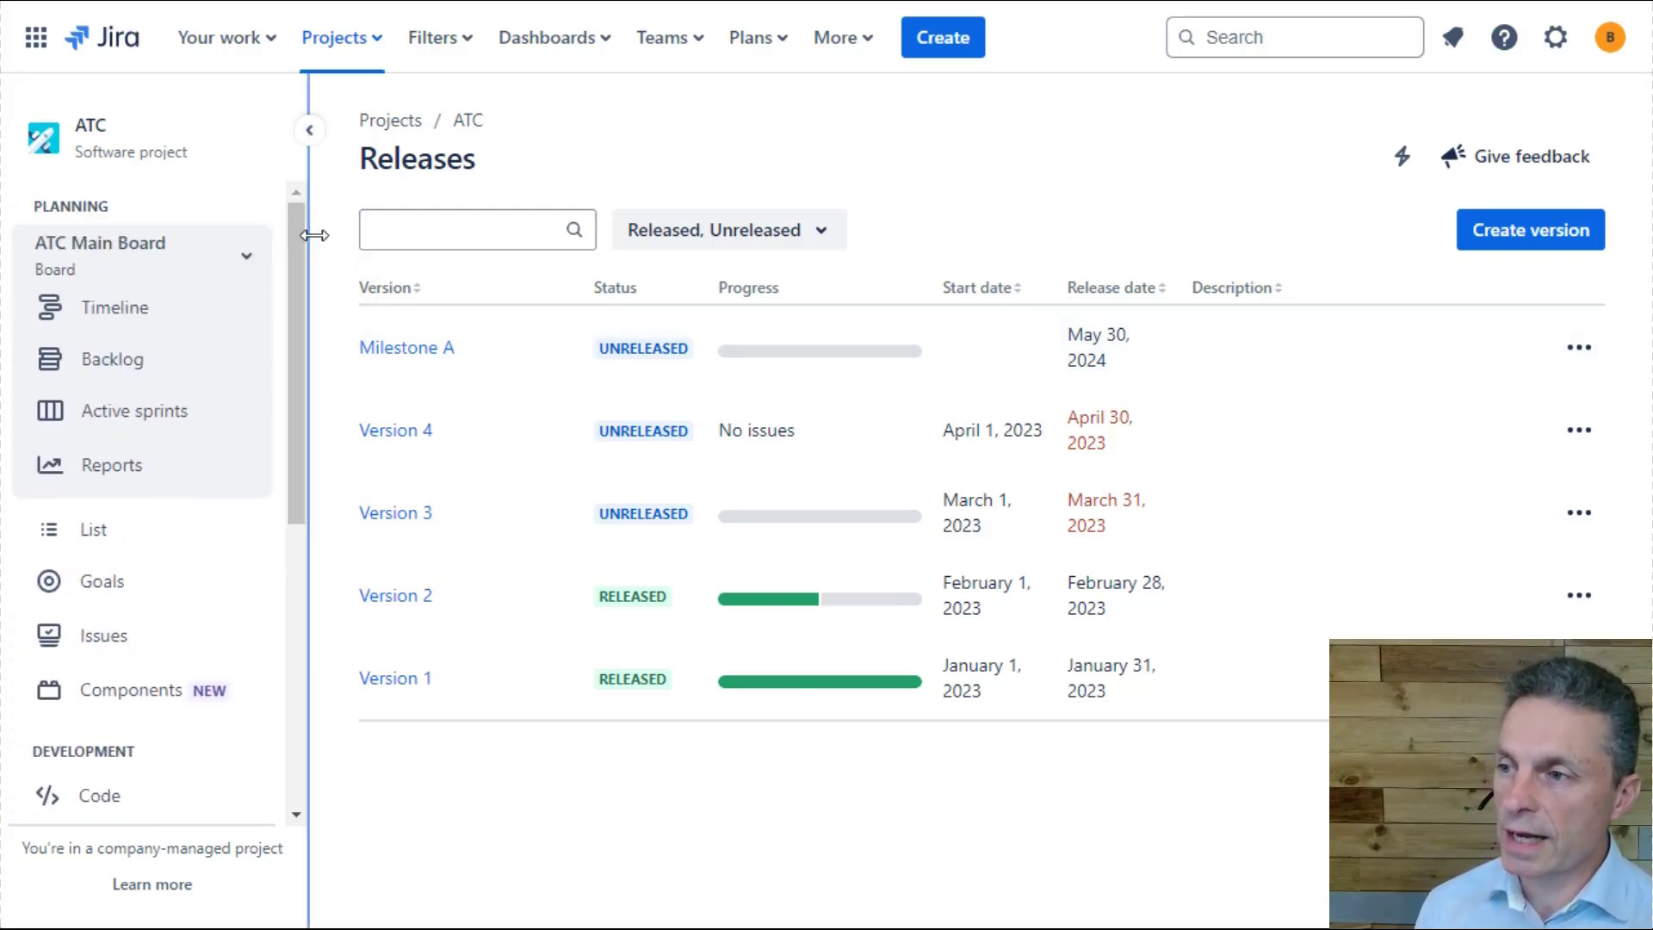
click(99, 310)
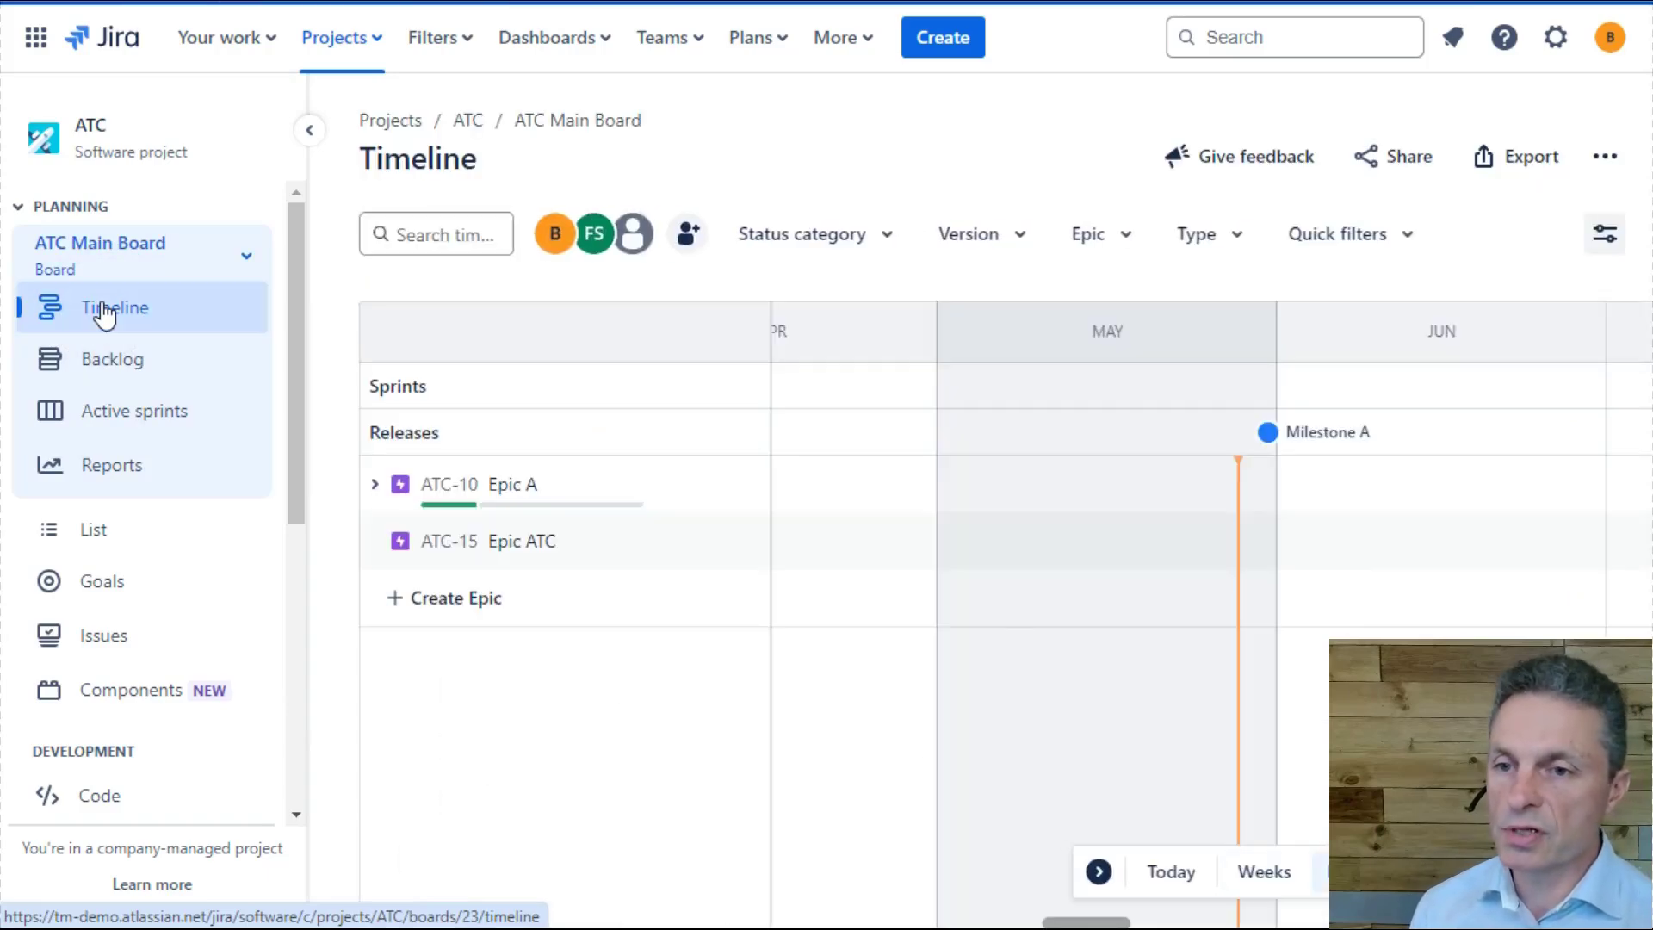
click(1265, 443)
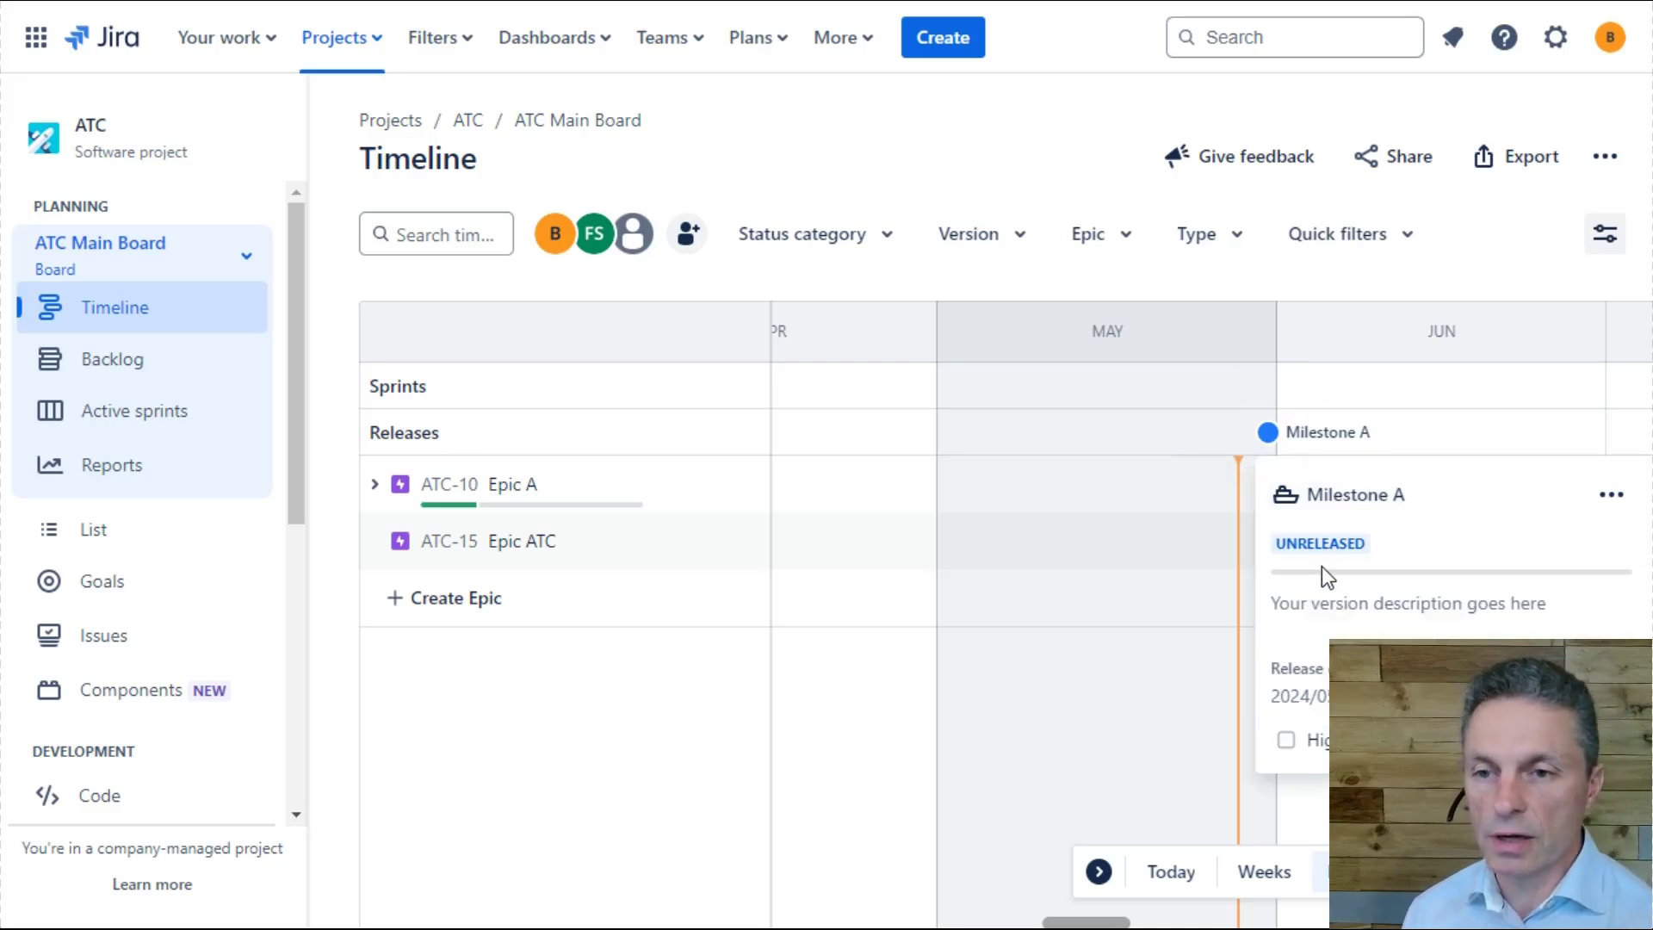
click(373, 488)
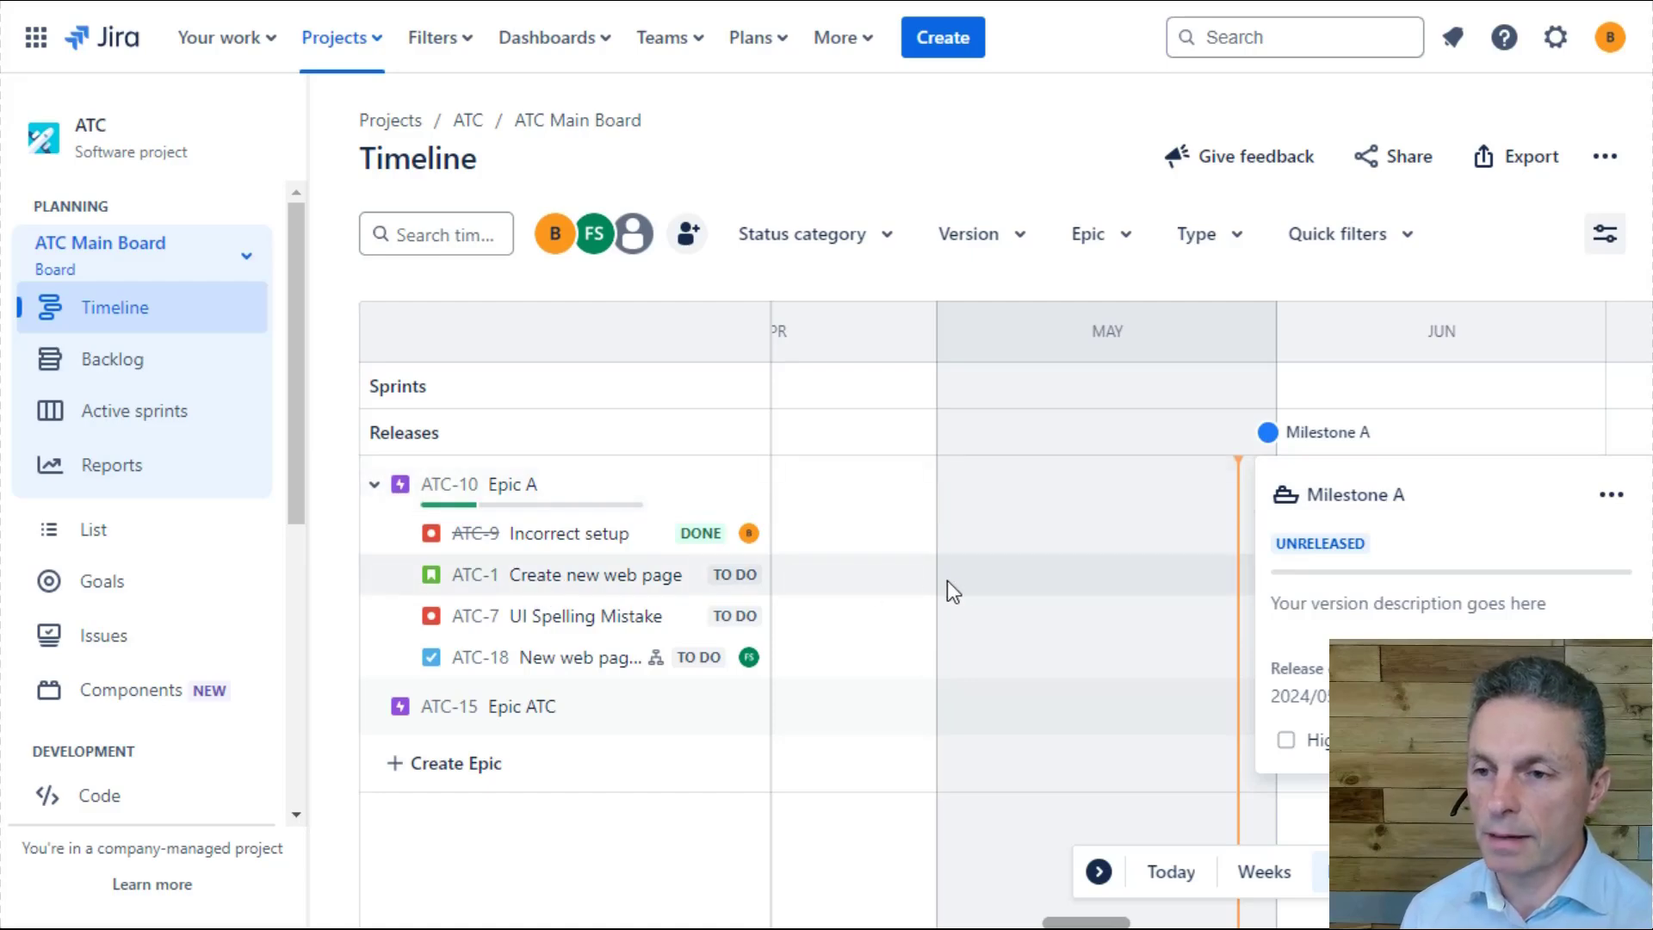
click(1044, 578)
click(1159, 585)
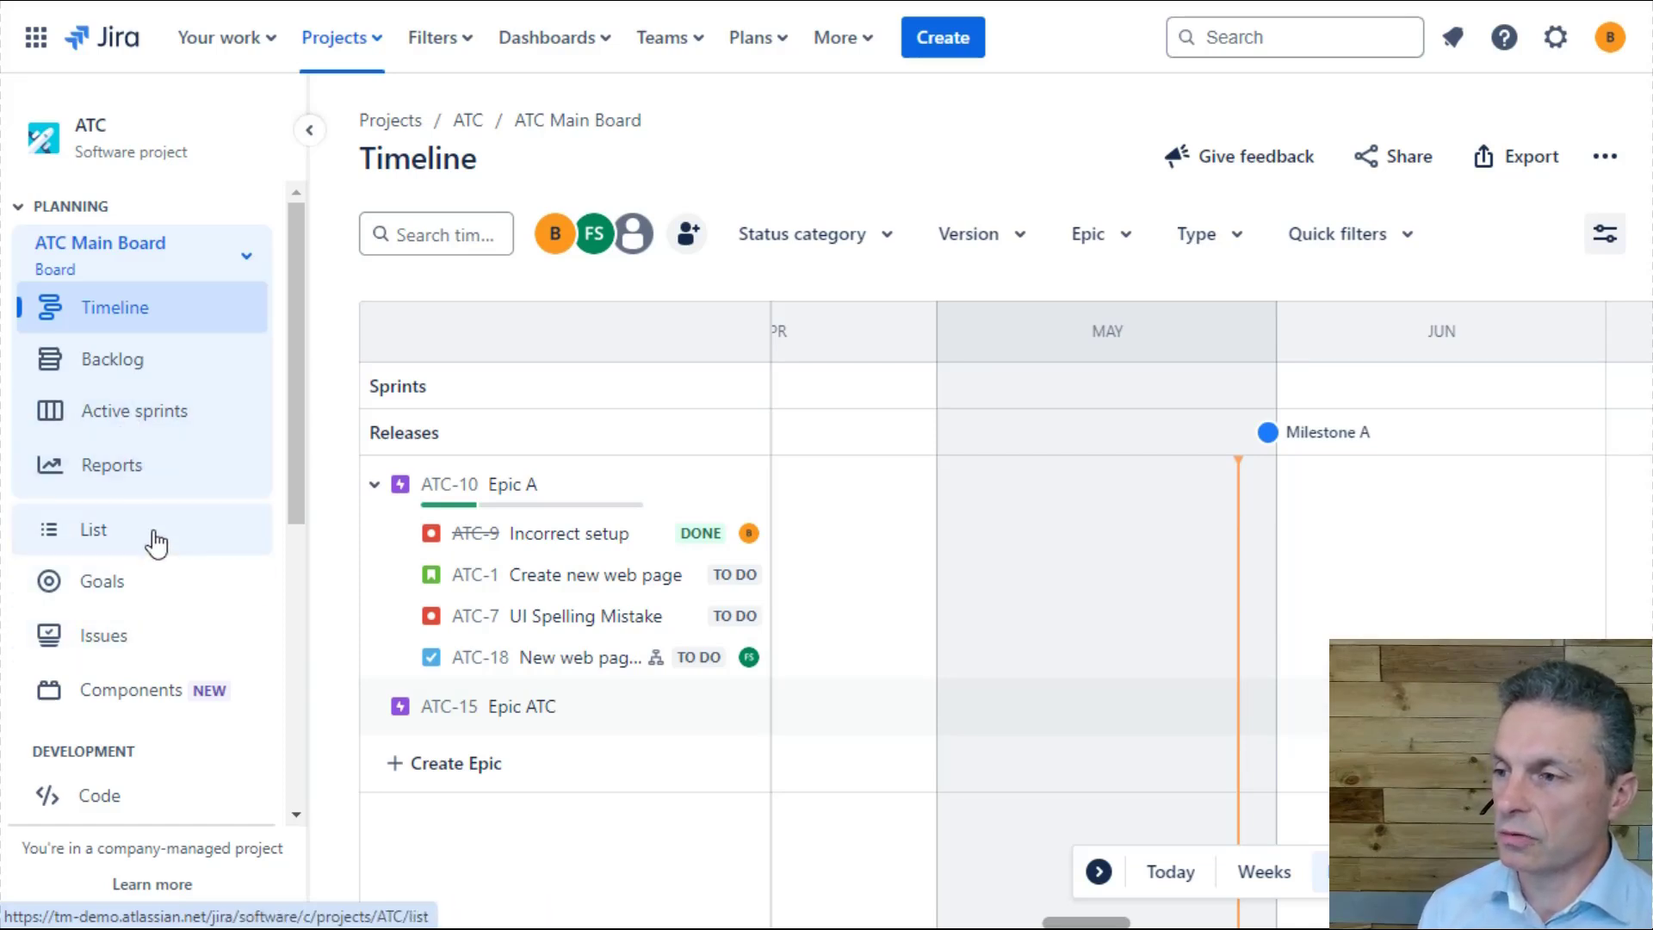
- Open the project's Issues page and filter the issues by the fix version Milestone A
click(139, 642)
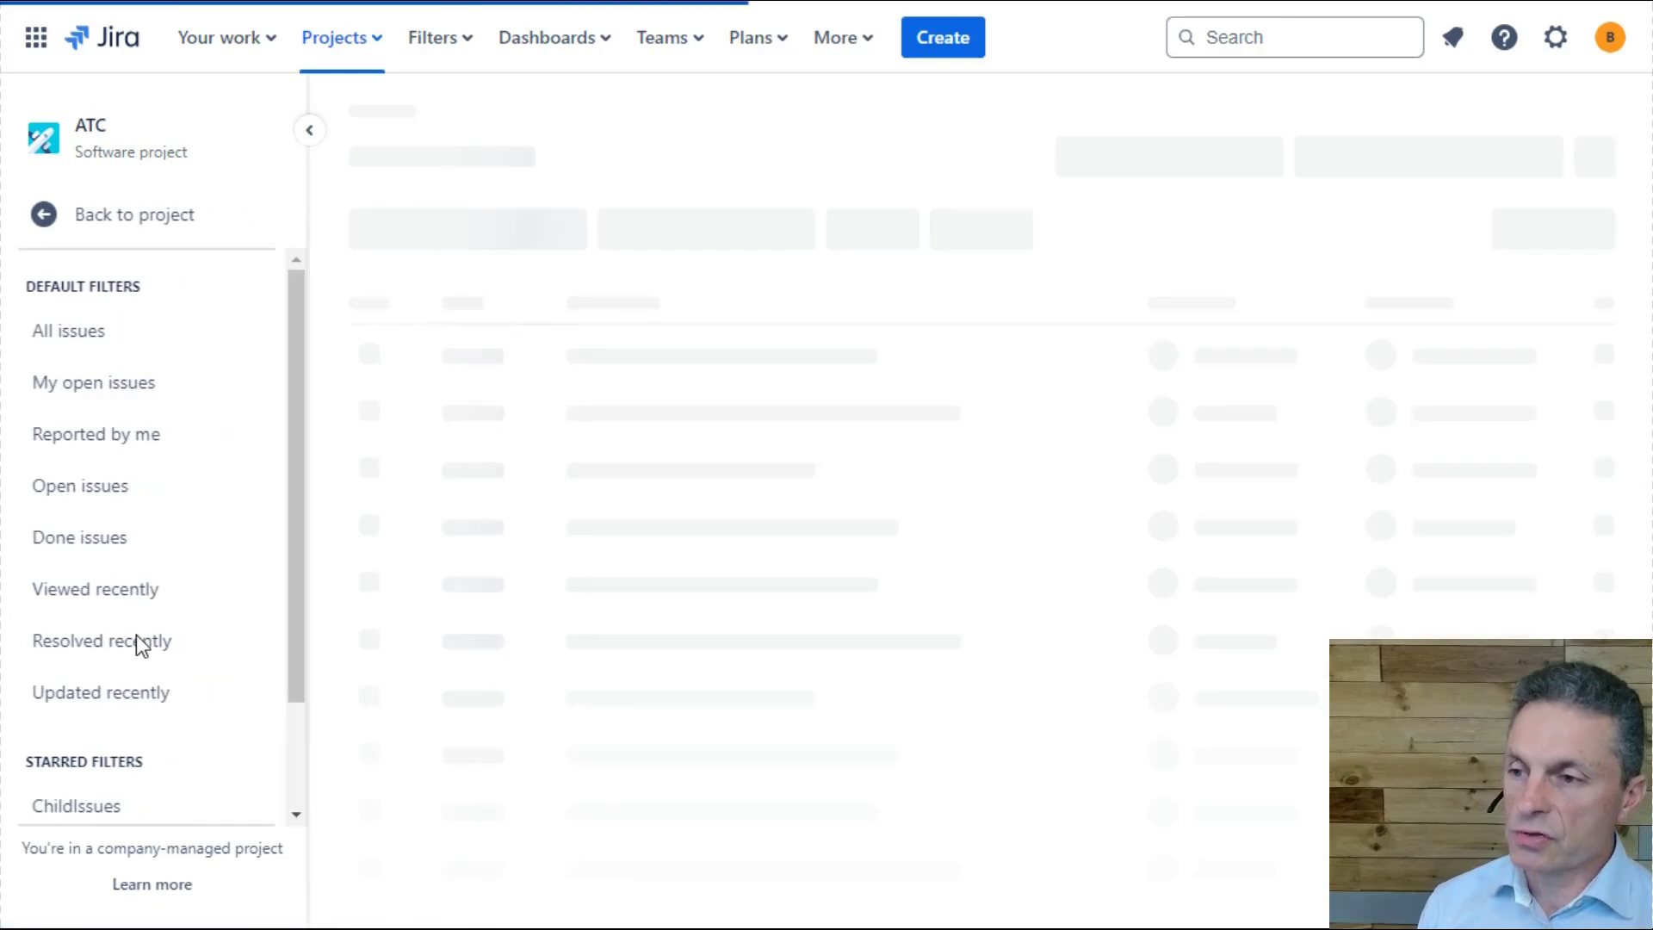
click(1213, 233)
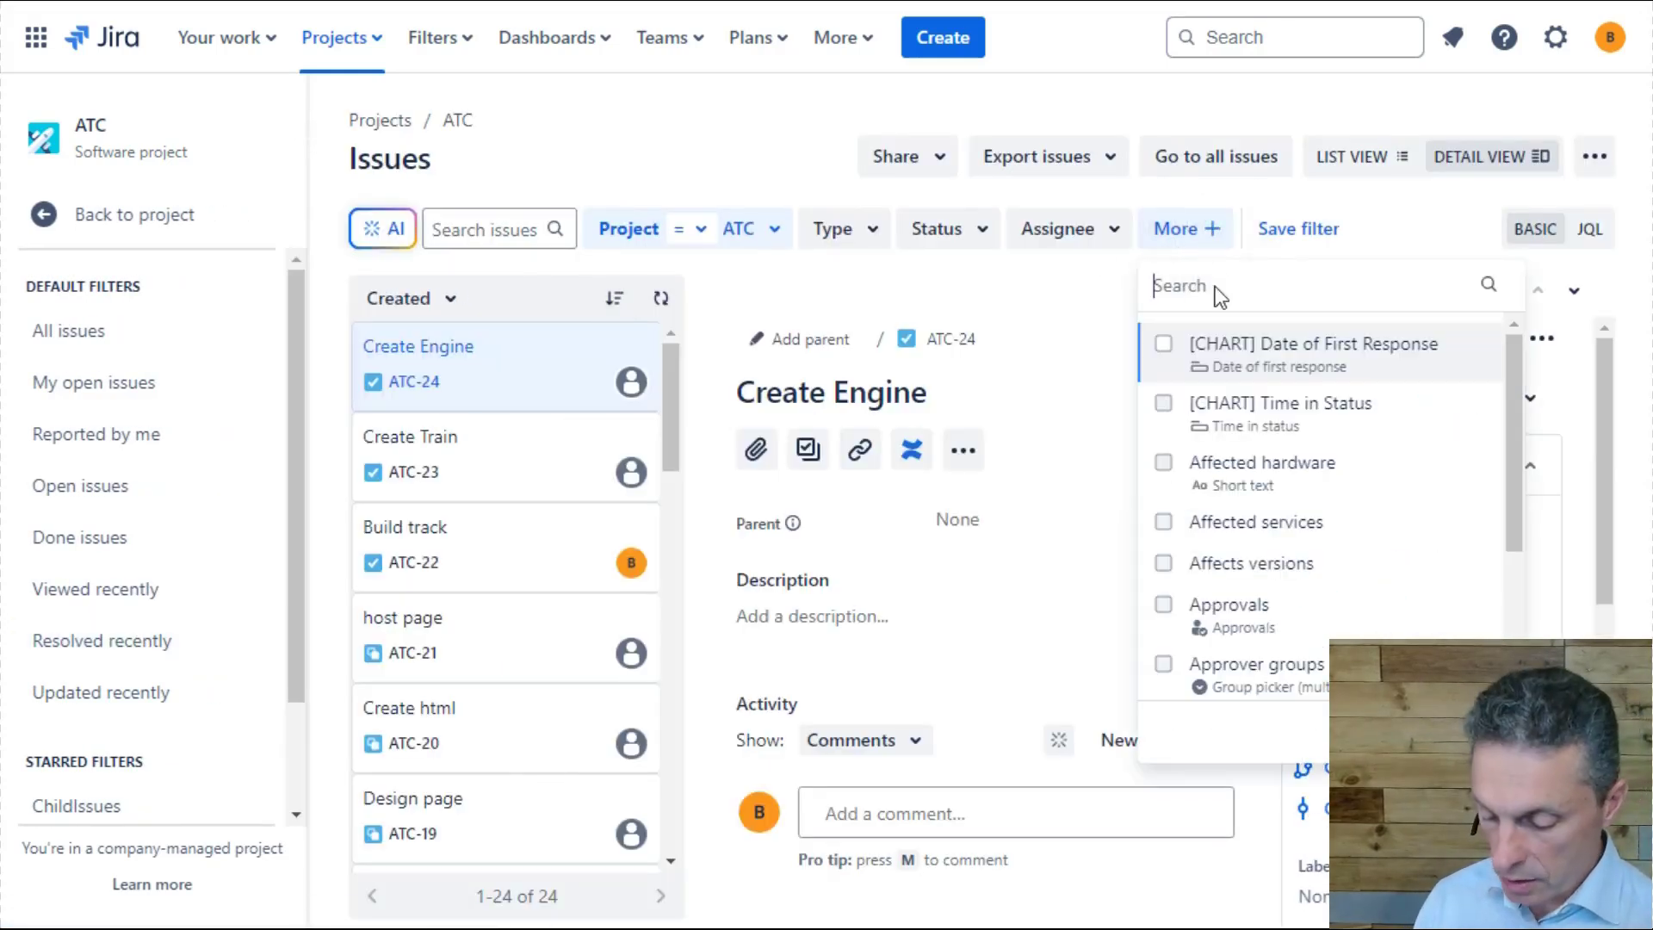
text(fix)
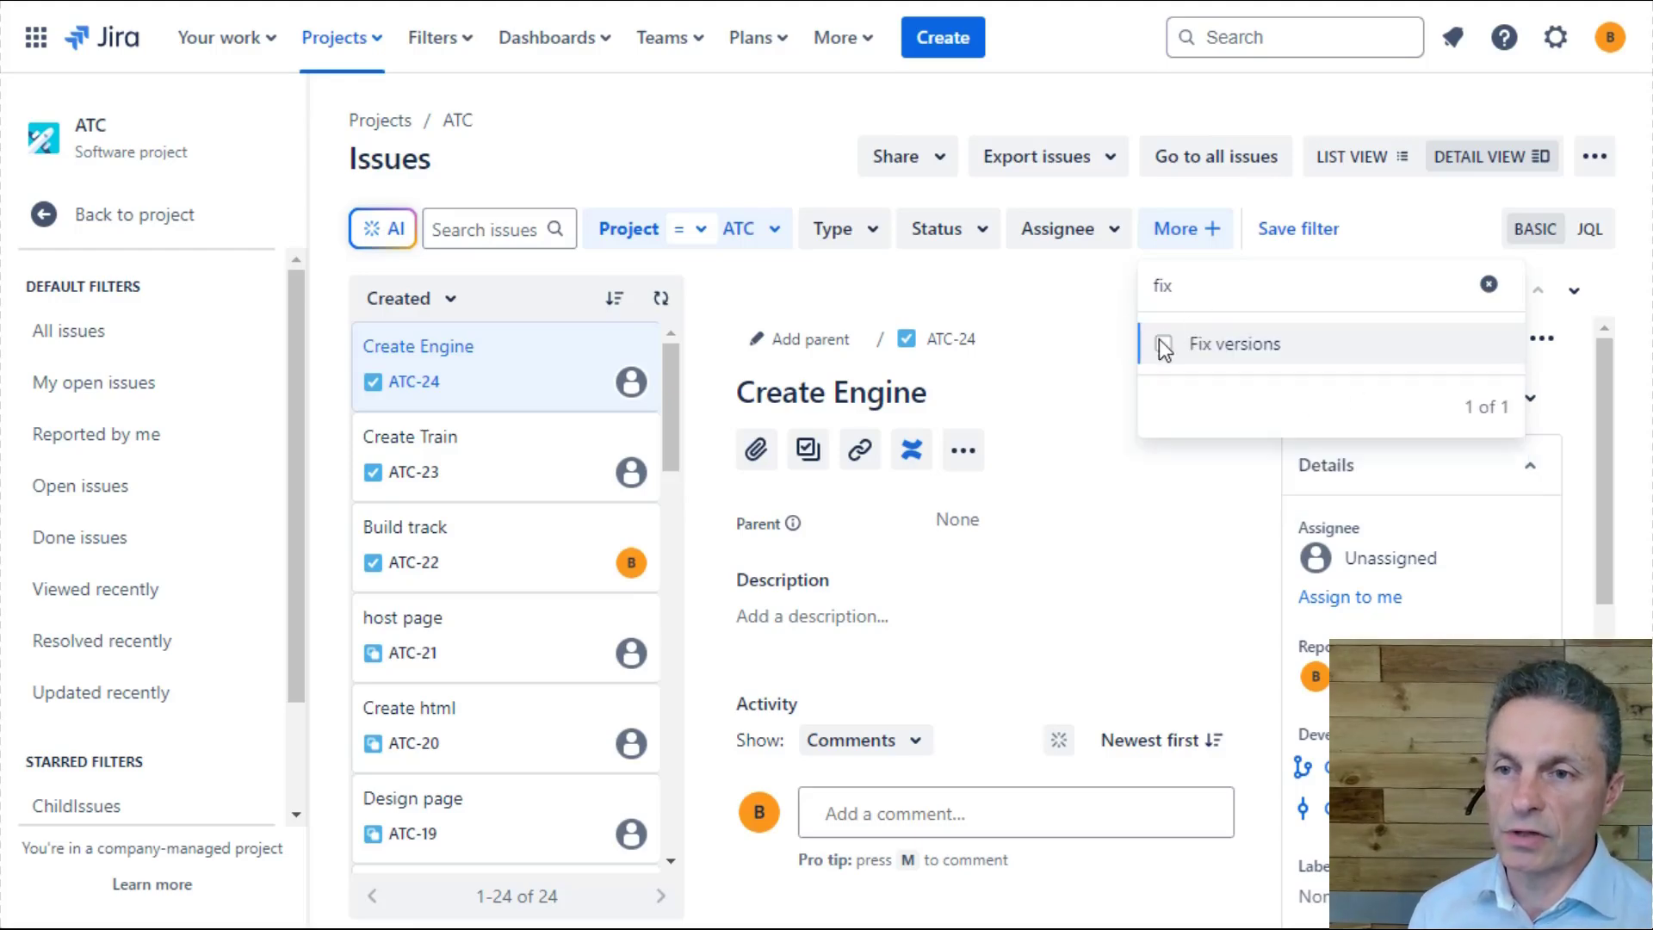
click(1163, 344)
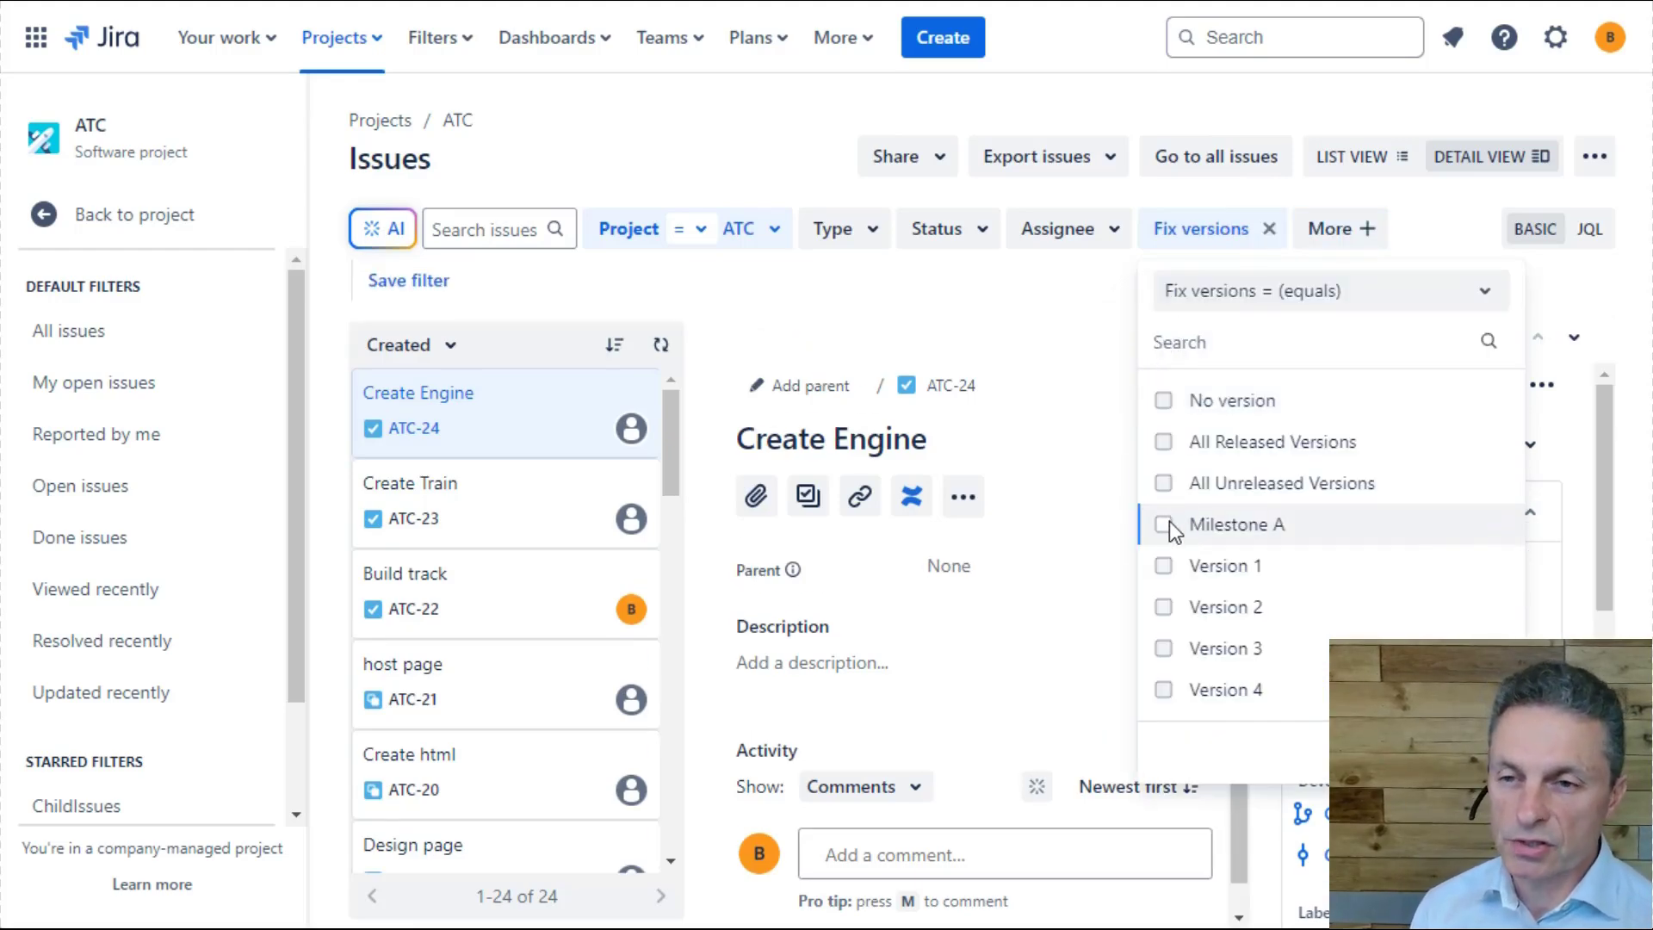
click(1170, 520)
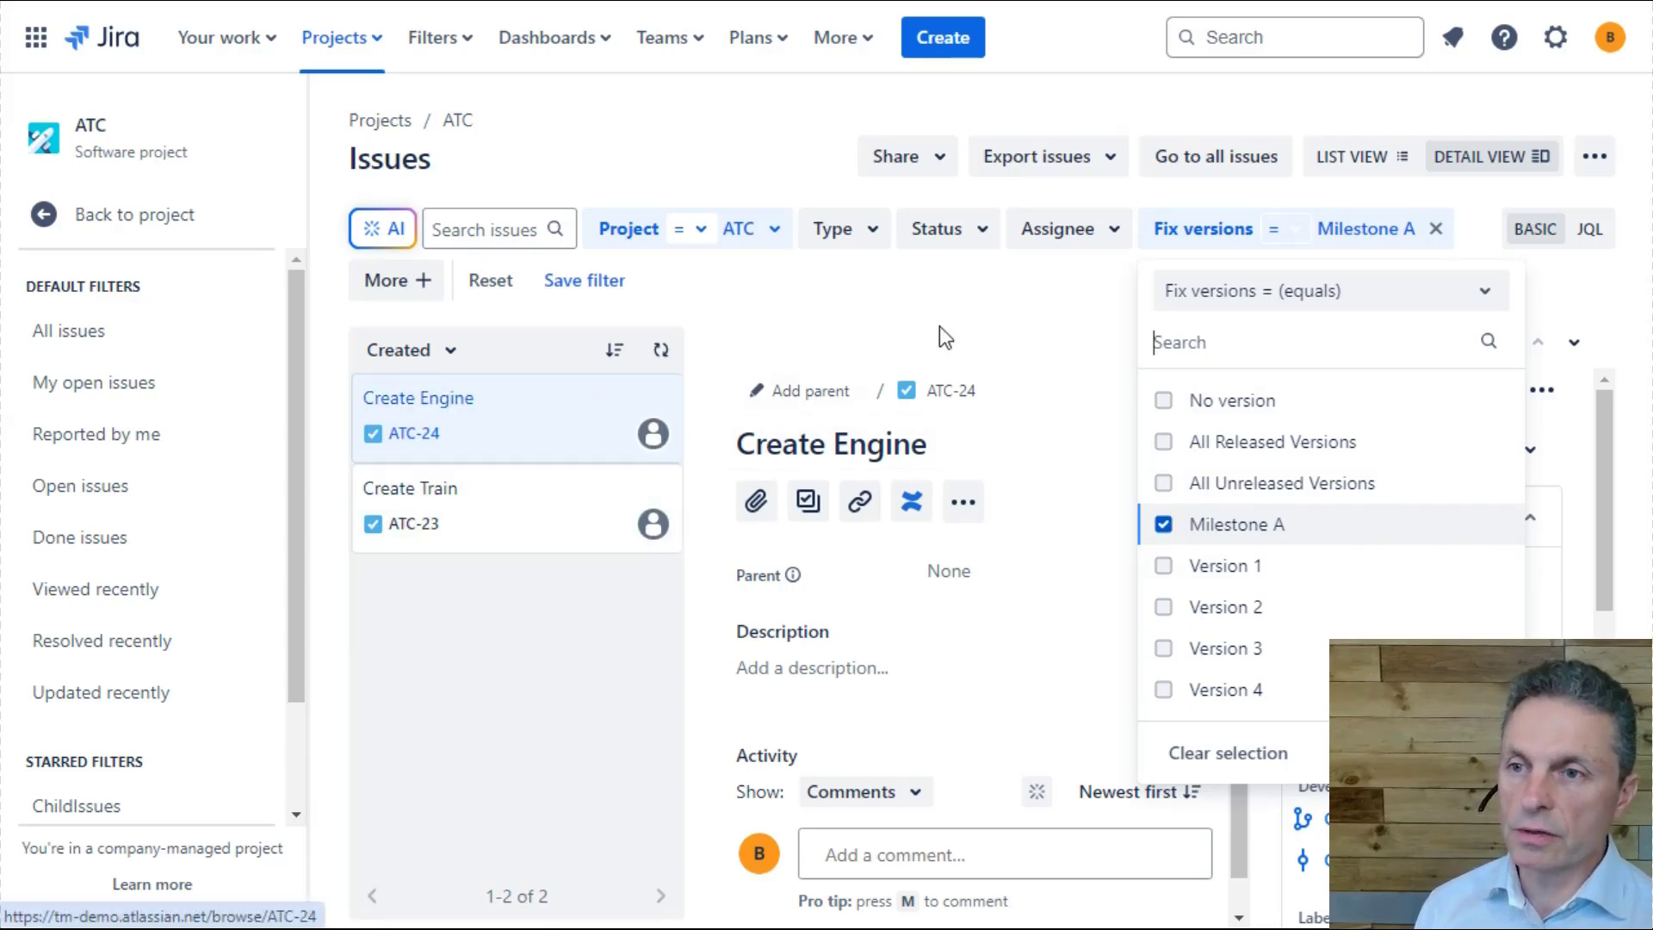
click(976, 303)
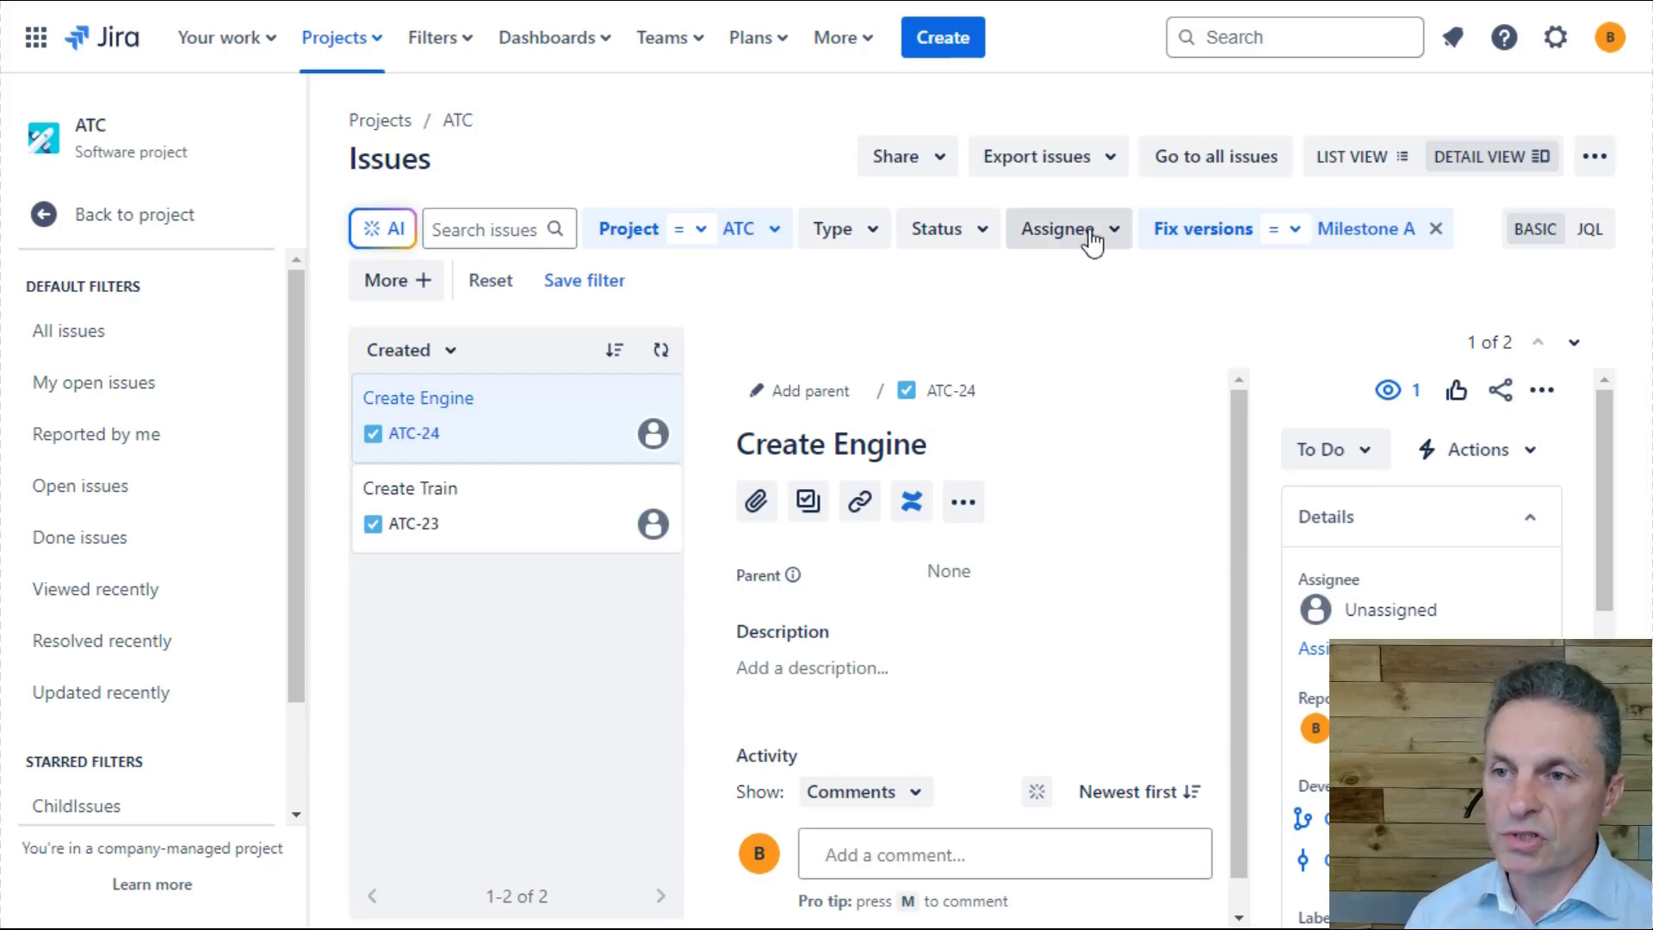
- Narrow the Milestone A issues to the statuses In Progress and To Do
click(969, 236)
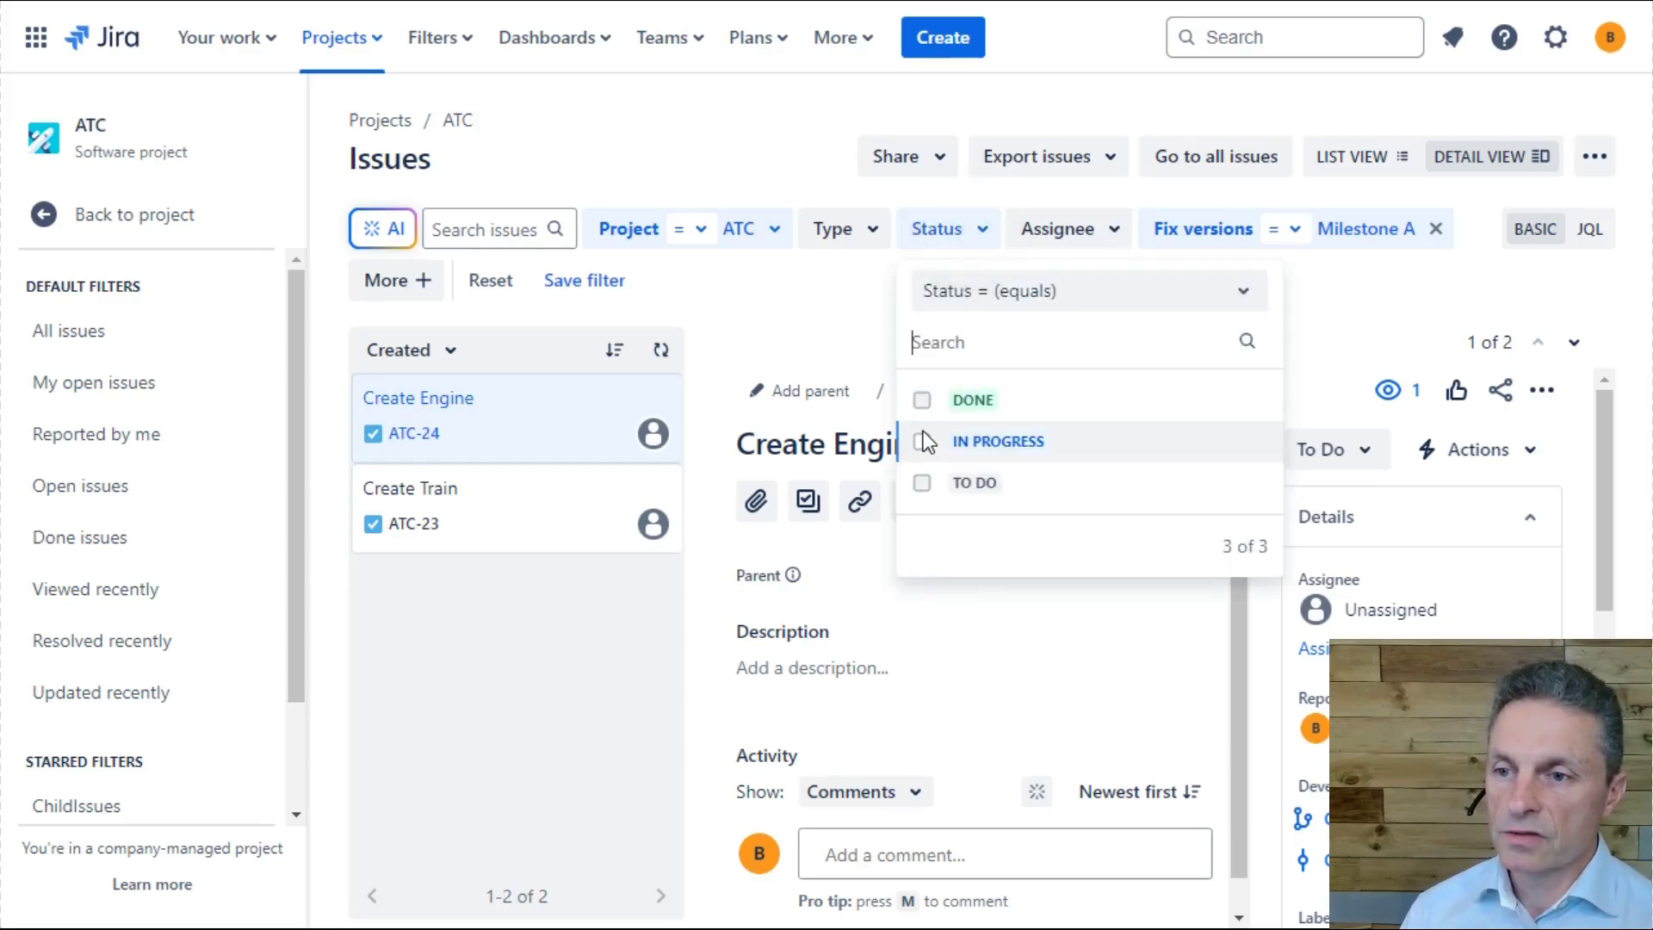
click(921, 403)
click(921, 400)
click(921, 441)
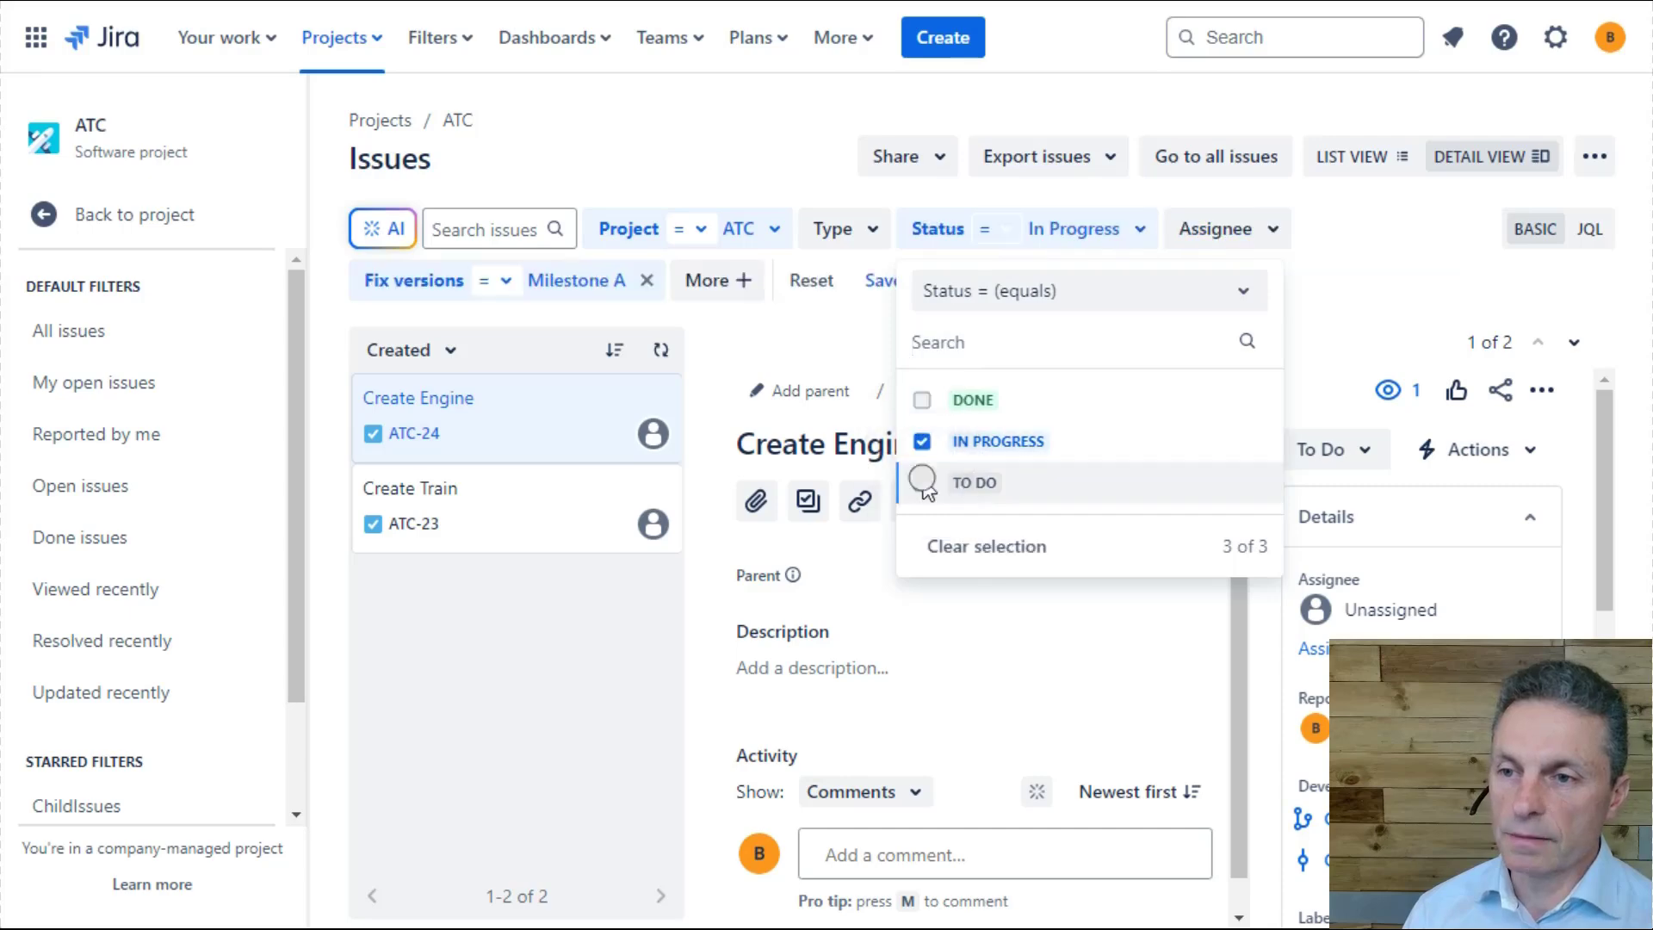
click(922, 482)
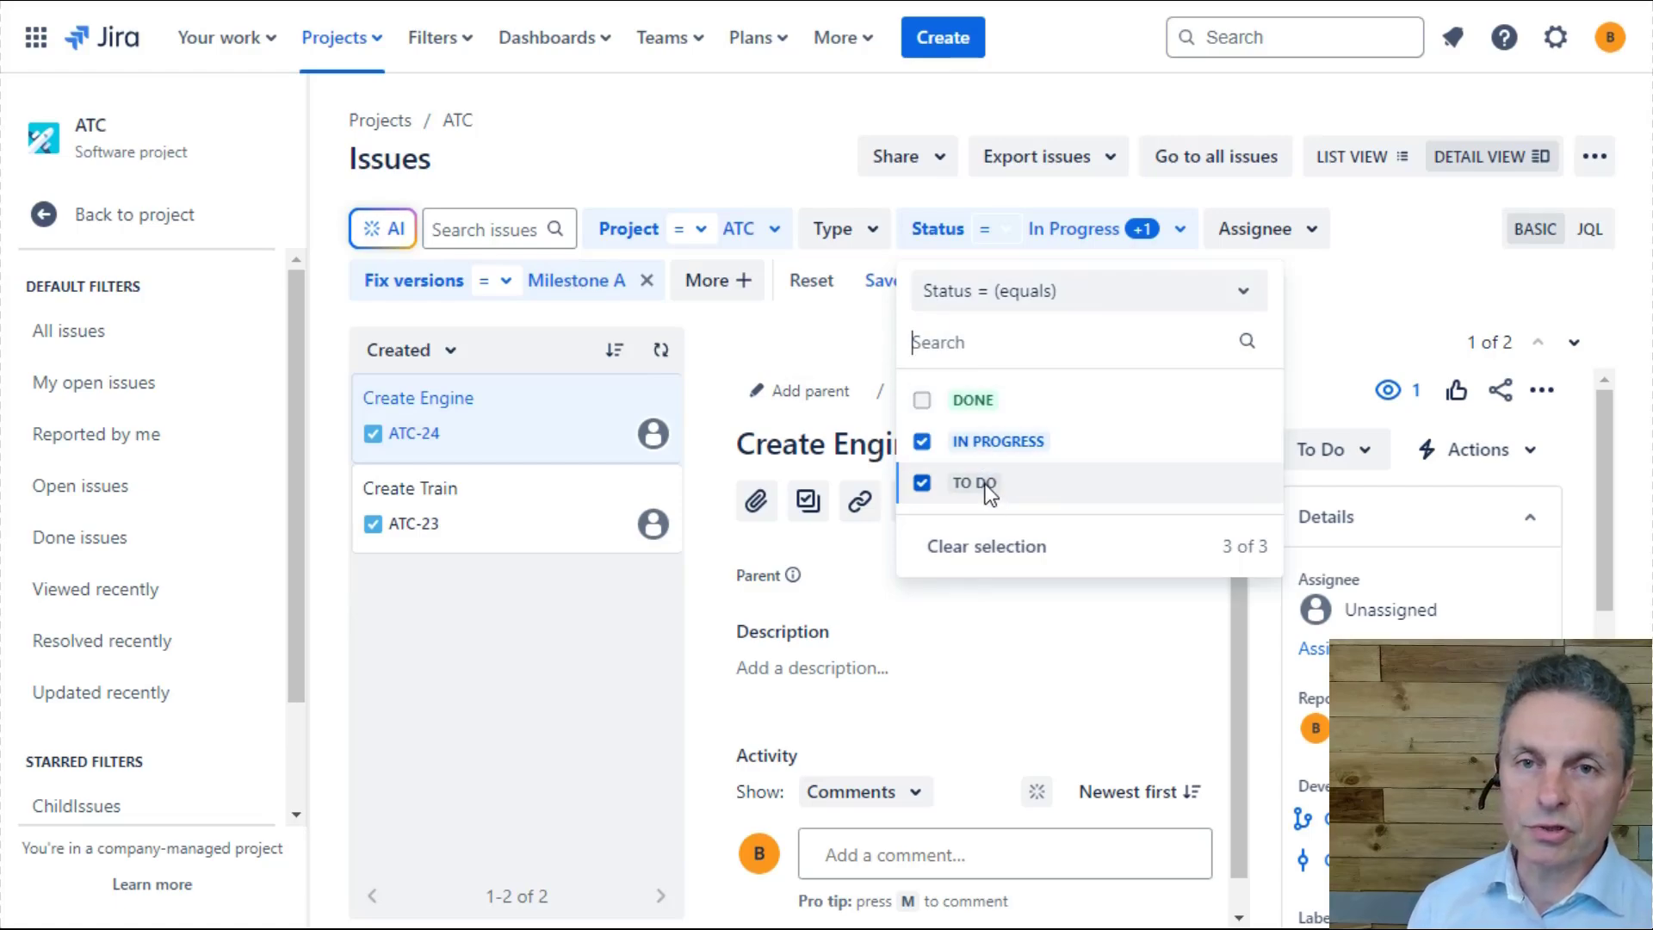
click(1362, 286)
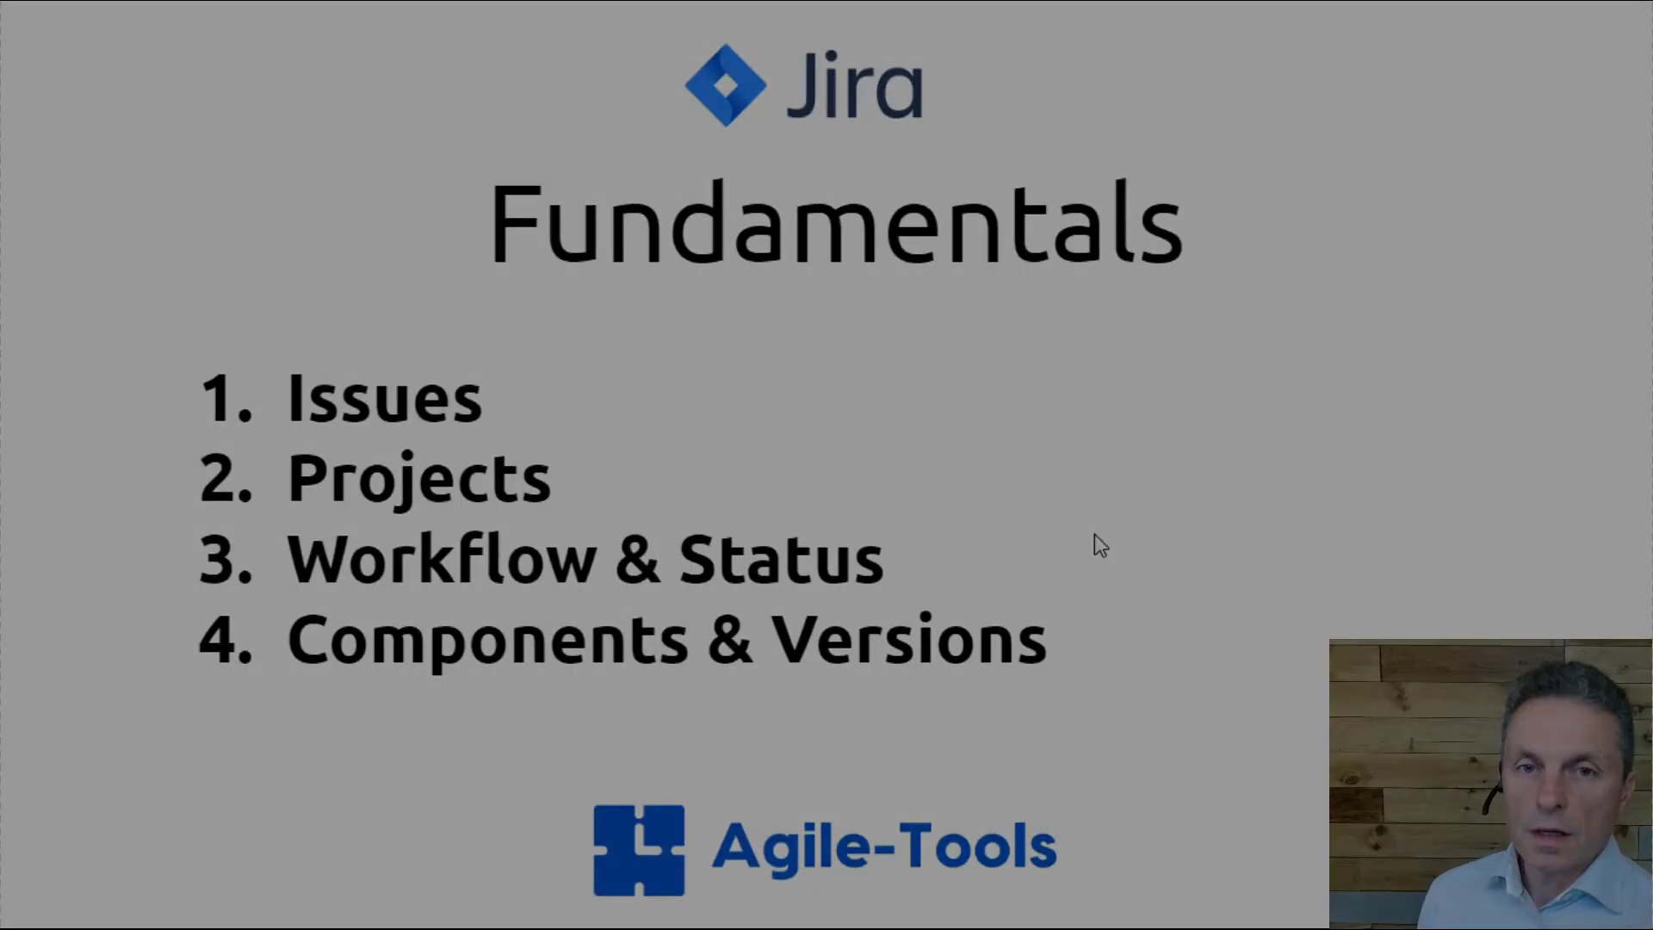